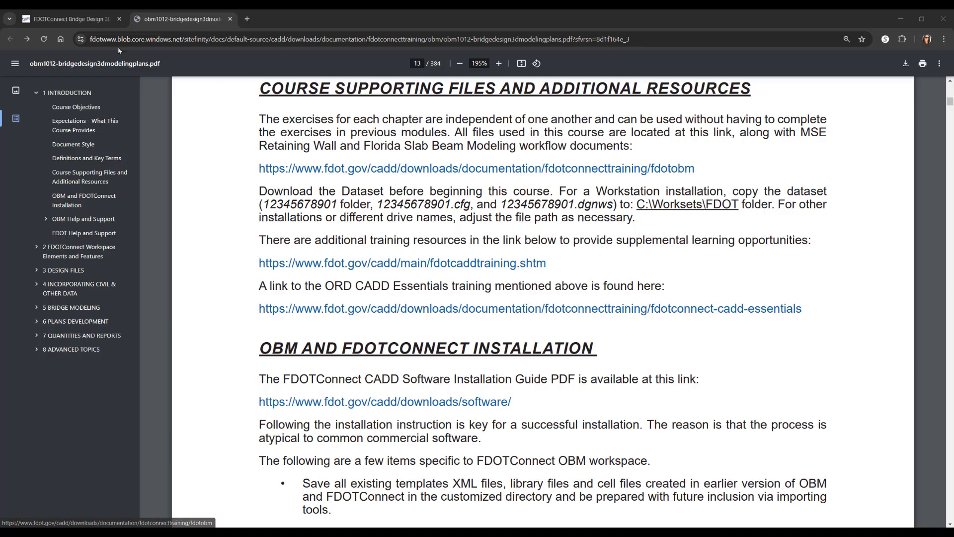
Download the Dataset training file from the FDOTConnect Bridge Design 3D Modeling & Plans web page.
left_click(42, 20)
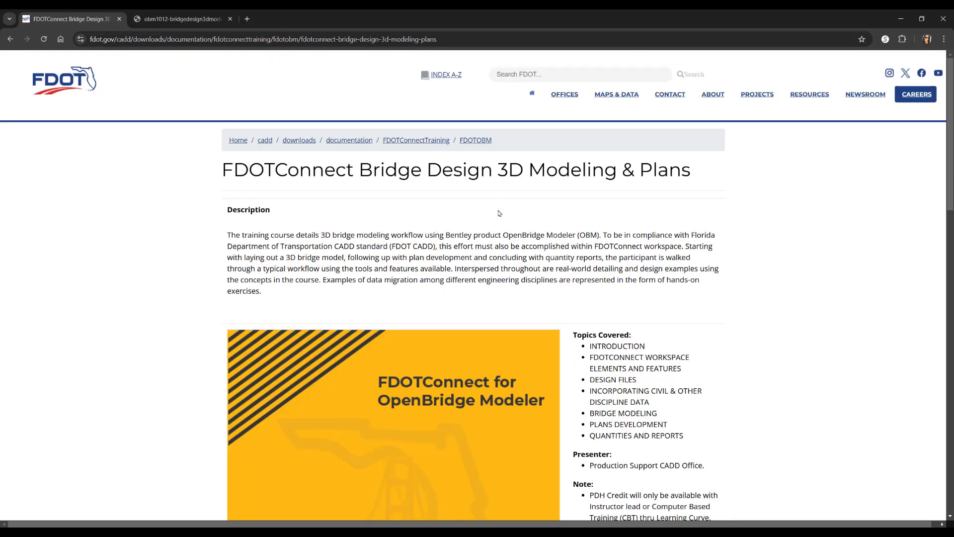
scroll(497, 218, "down", 3)
scroll(497, 218, "down", 1)
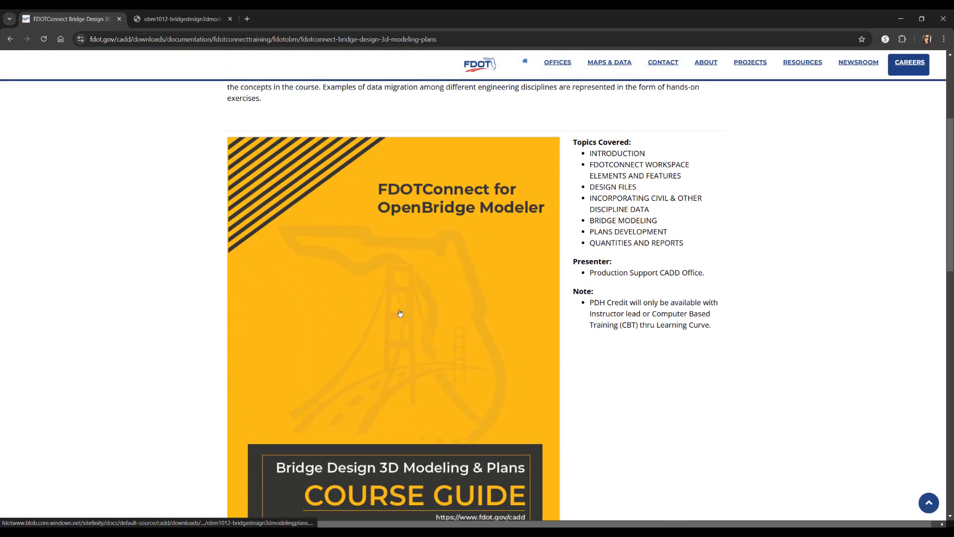
scroll(397, 314, "down", 4)
scroll(271, 313, "down", 2)
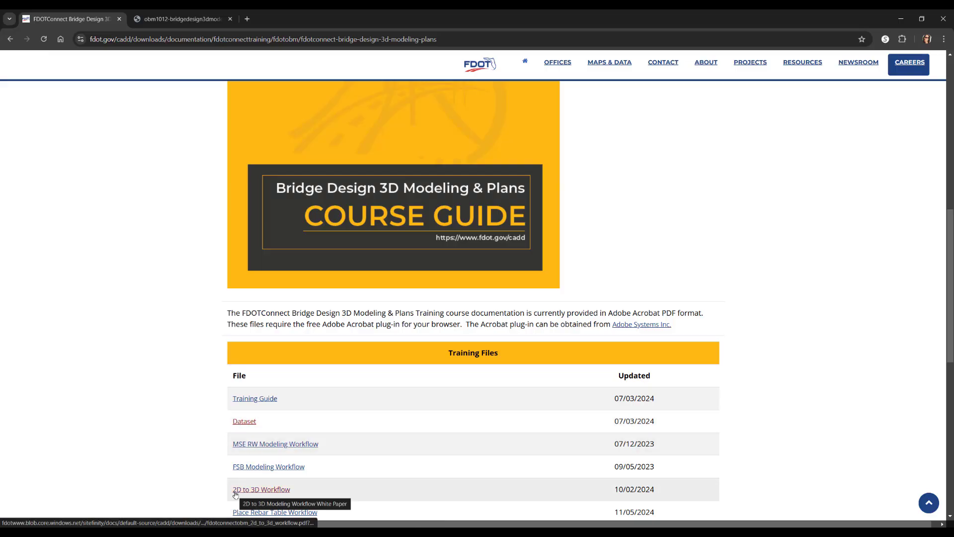
left_click(243, 422)
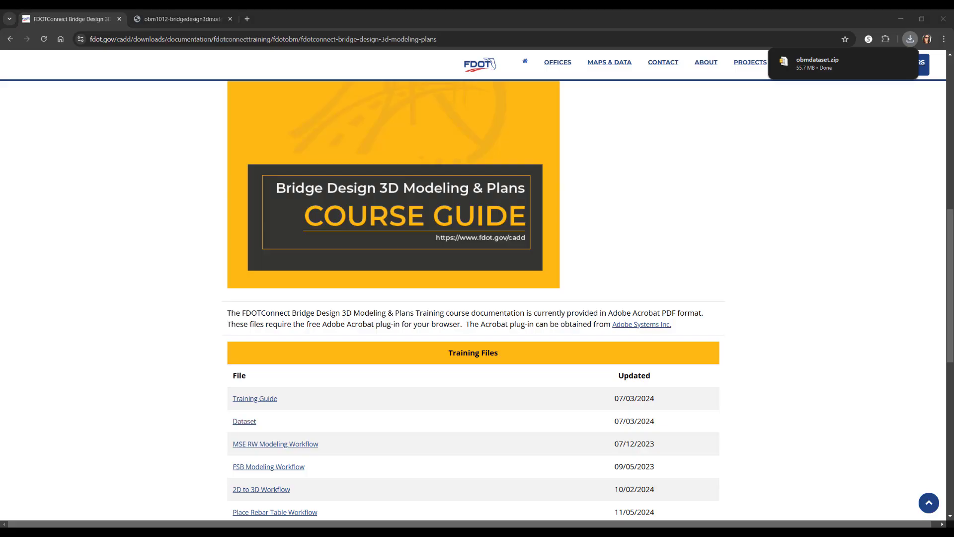
Unzip obmdataset.zip into the Downloads folder with WinZip and skip the rating request.
left_click_drag(870, 241, 265, 241)
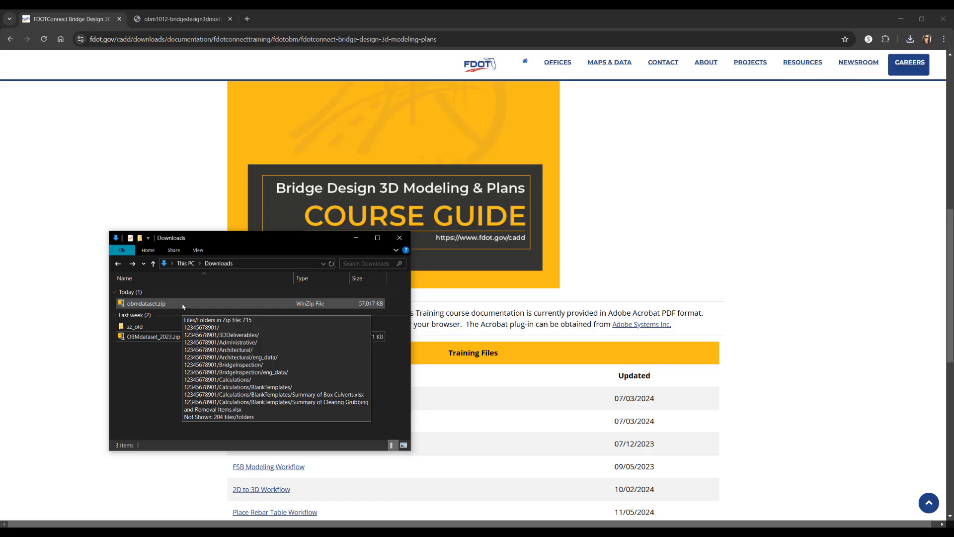
mouse_move(182, 339)
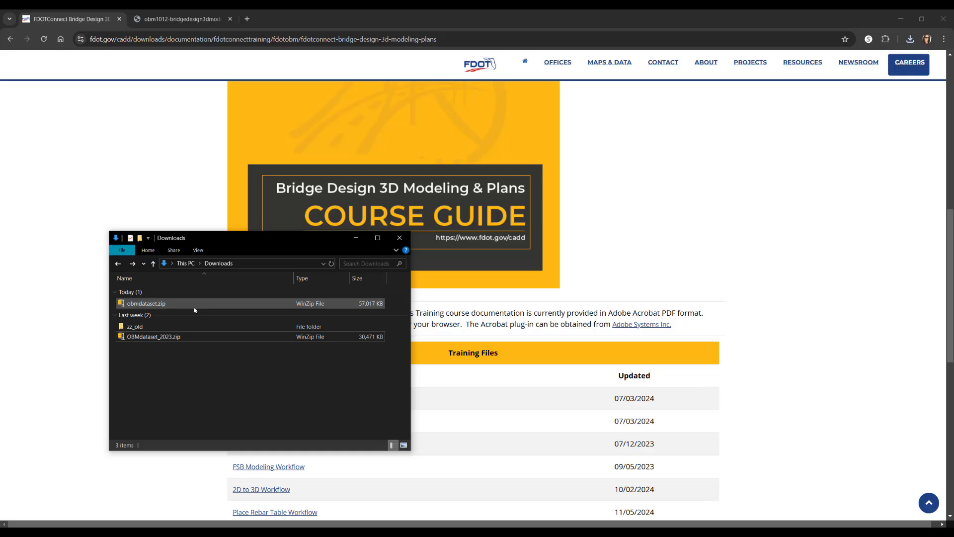
mouse_move(195, 310)
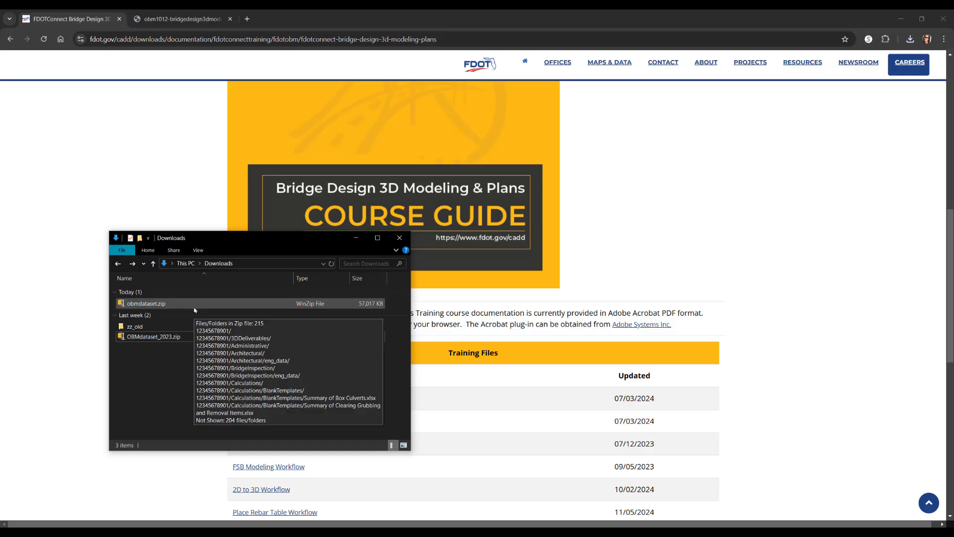
double_click(168, 305)
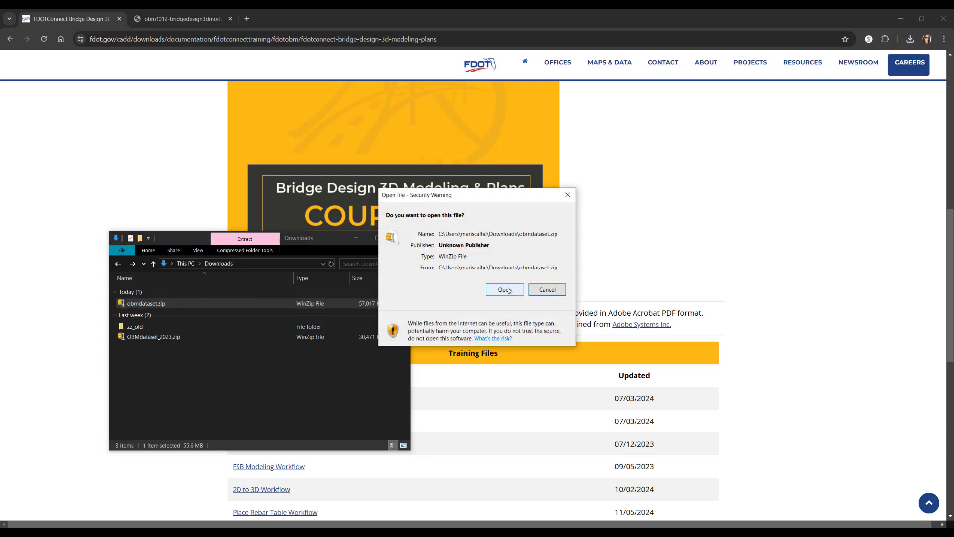
left_click(505, 290)
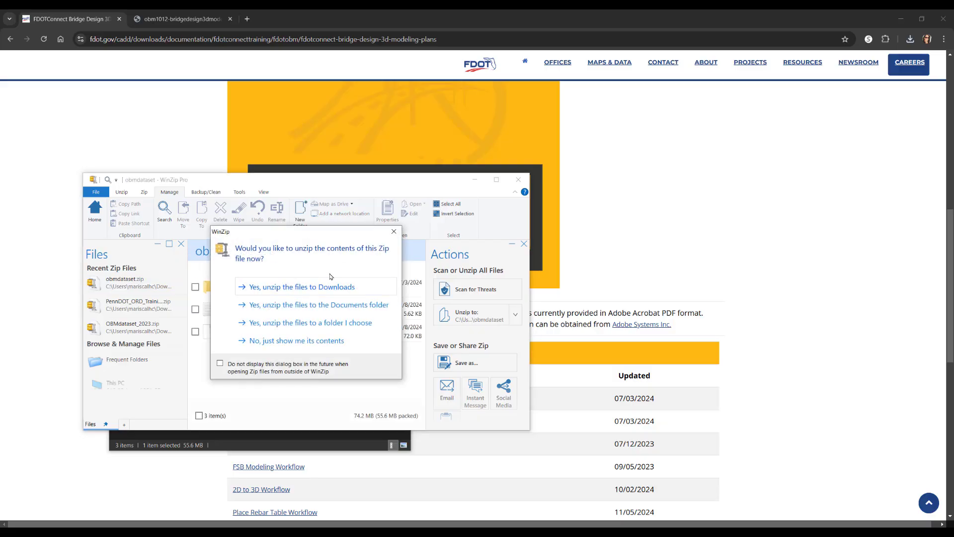
left_click(273, 287)
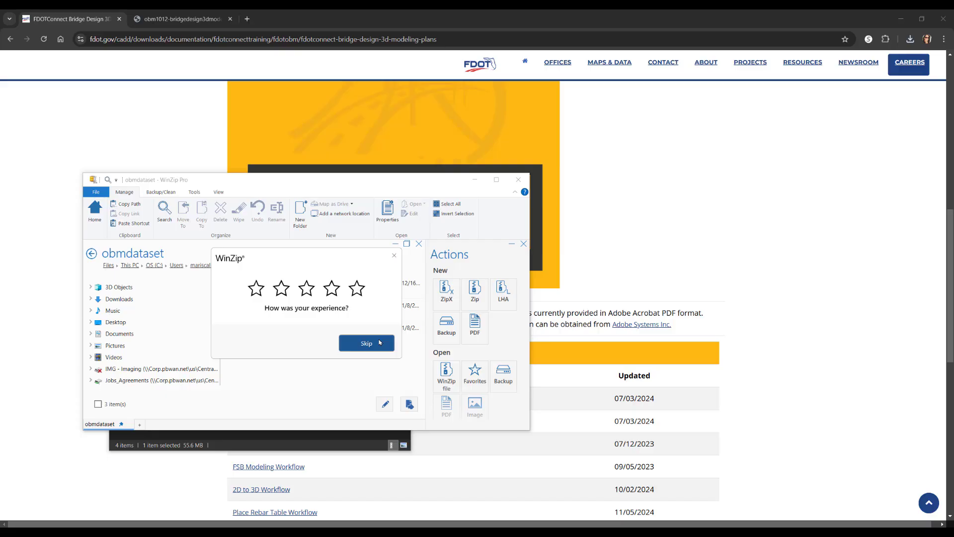
left_click(380, 342)
left_click(474, 181)
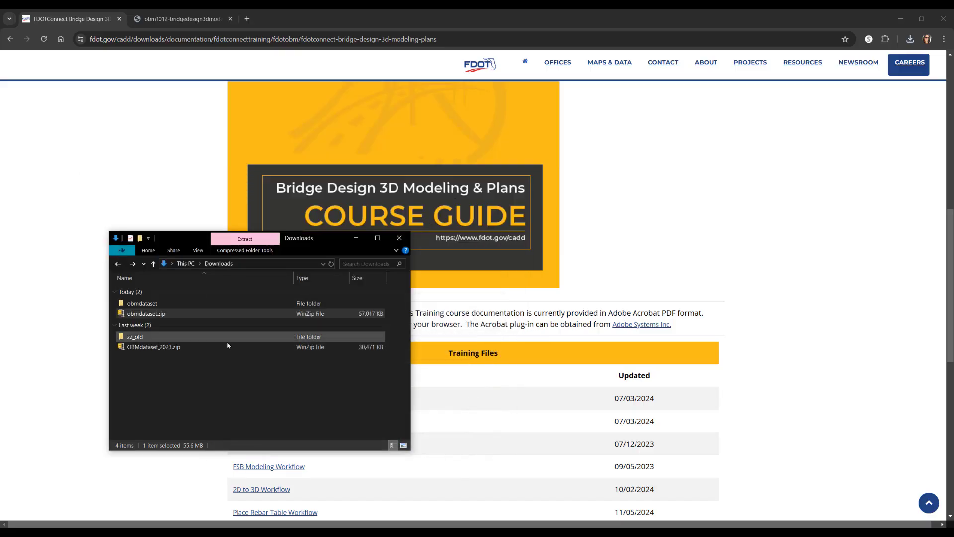
Open the extracted obmdataset folder and, in a second window beside it, the C:\Worksets\FDOT folder.
double_click(157, 304)
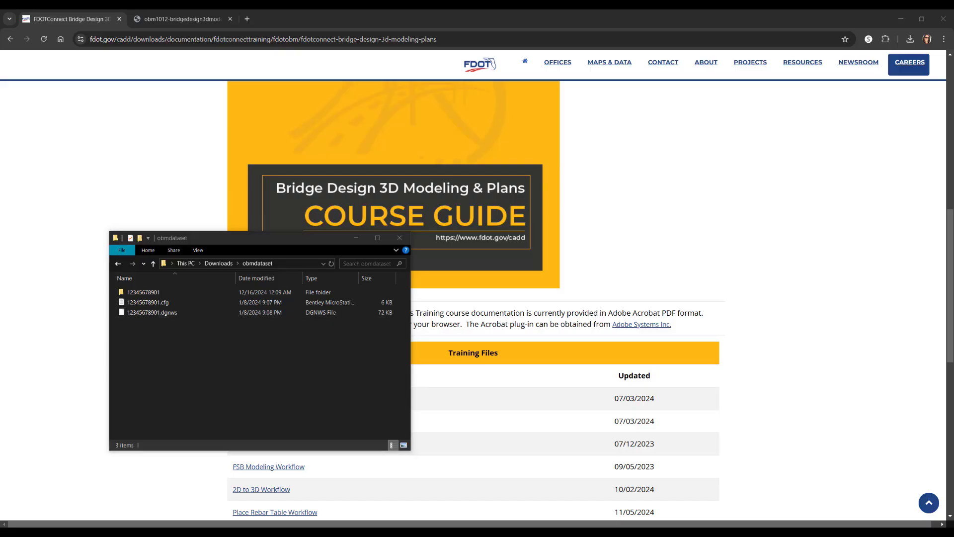
left_click_drag(953, 298, 650, 239)
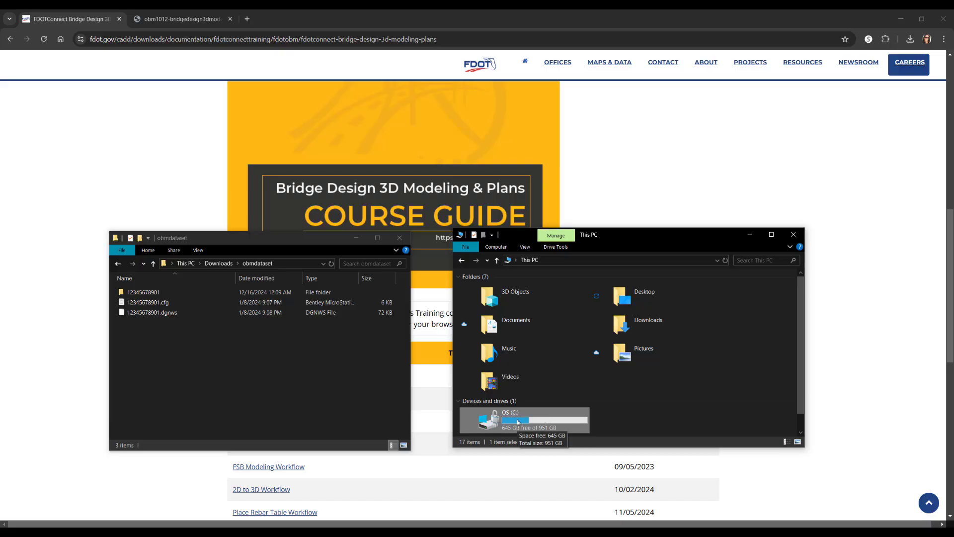
double_click(530, 417)
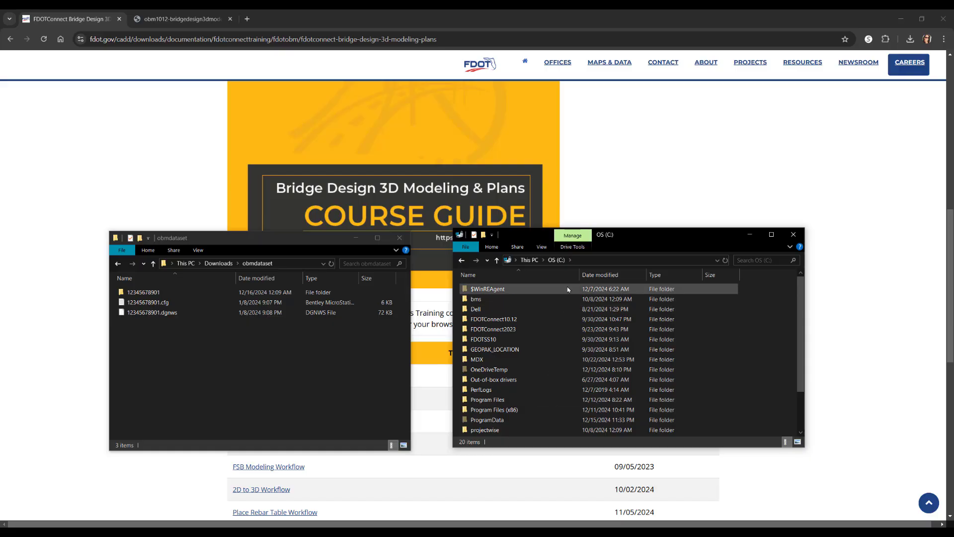
scroll(527, 368, "down", 2)
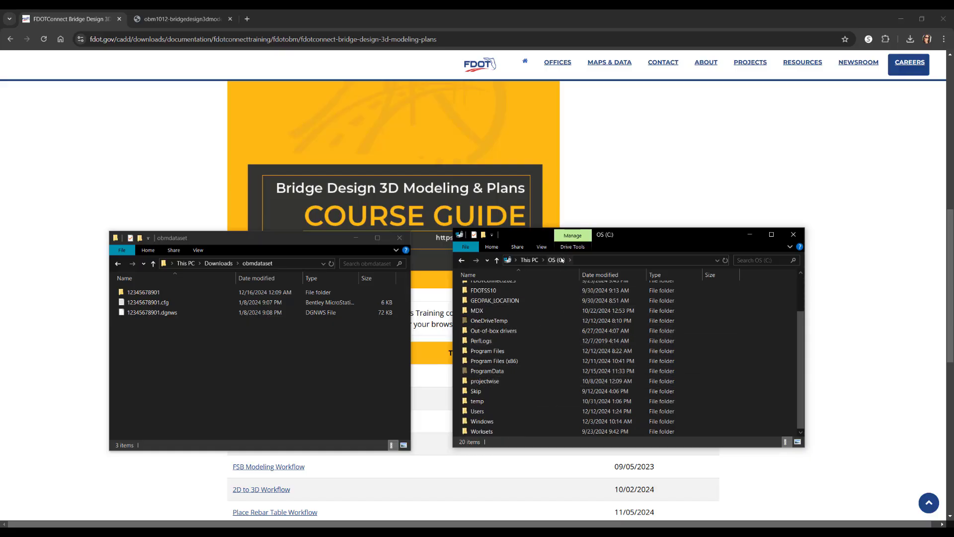
double_click(486, 432)
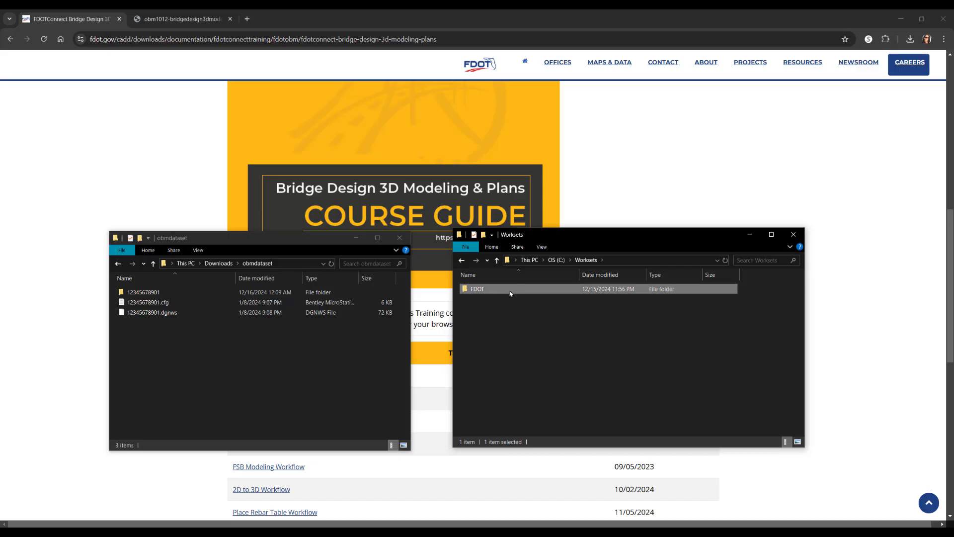
double_click(508, 289)
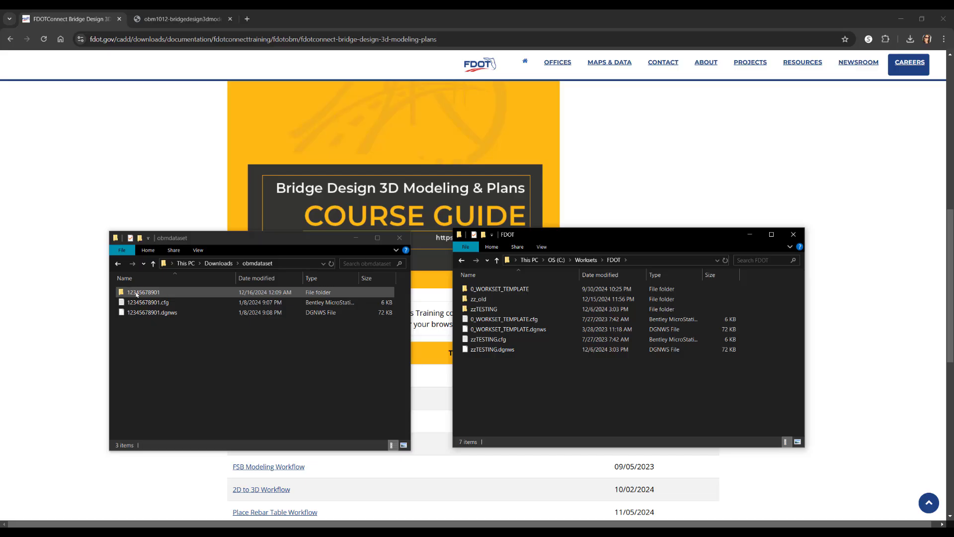
left_click(162, 294)
left_click(162, 313, "shift")
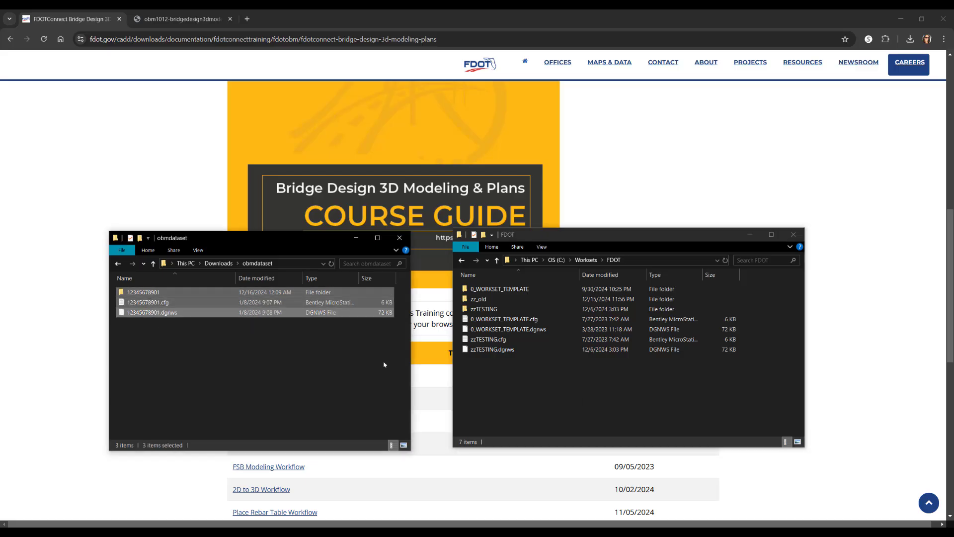
right_click(227, 310)
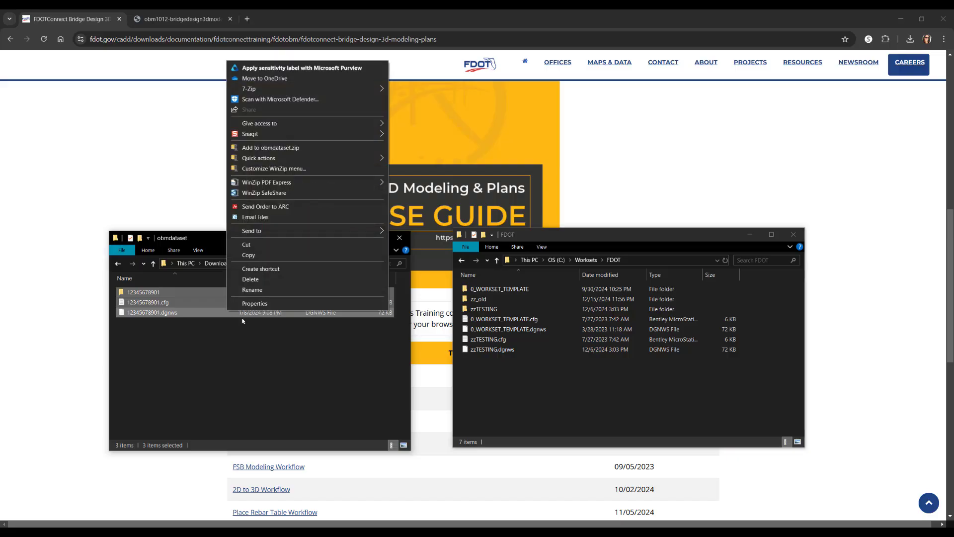
left_click(261, 255)
right_click(533, 375)
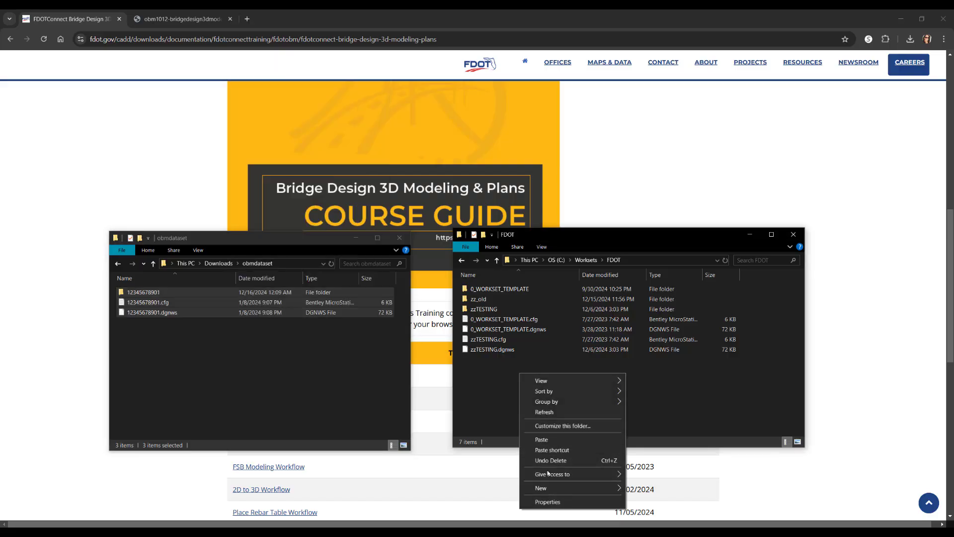
left_click(544, 439)
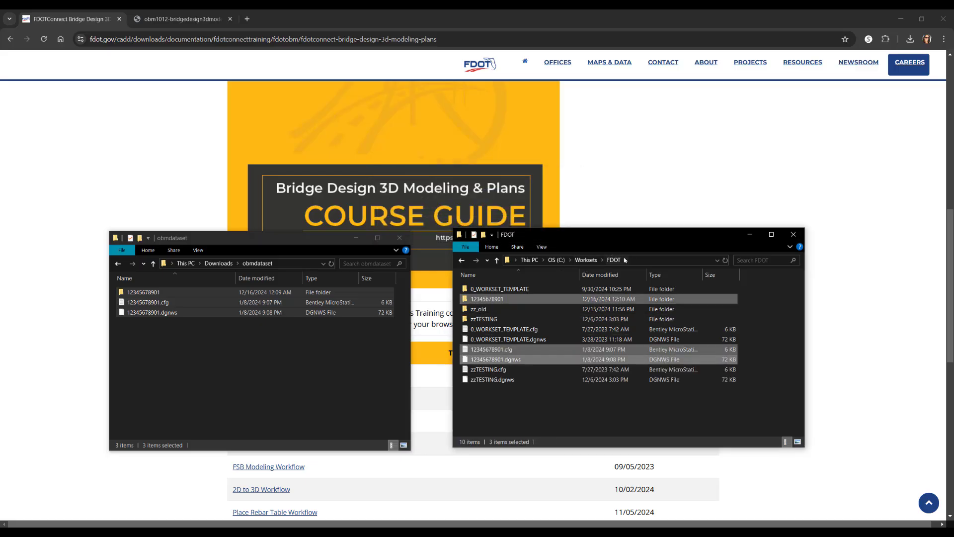
left_click(527, 418)
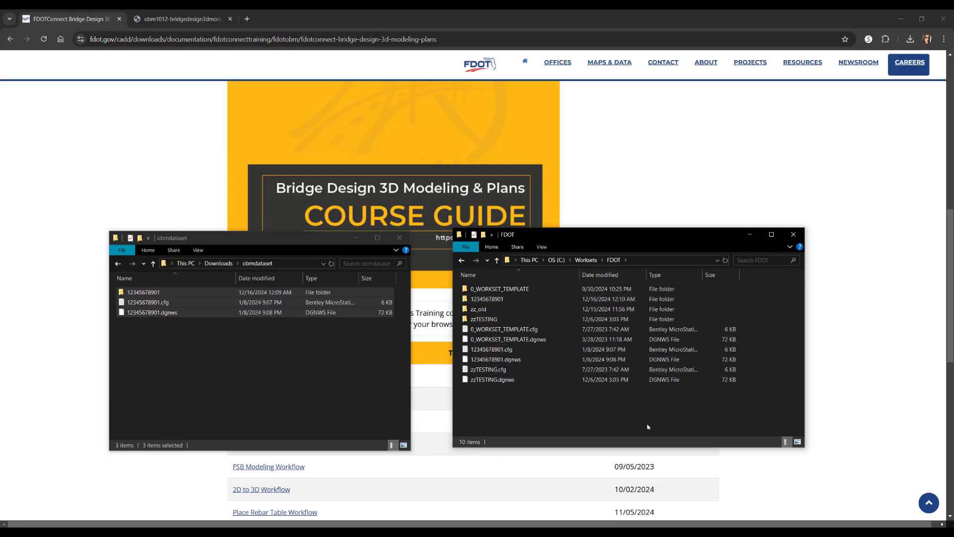
Clear the open windows, then launch FDOT 2023 OBM from the desktop and log in to ProjectWise with Bentley IMS authentication.
left_click(901, 18)
left_click(750, 234)
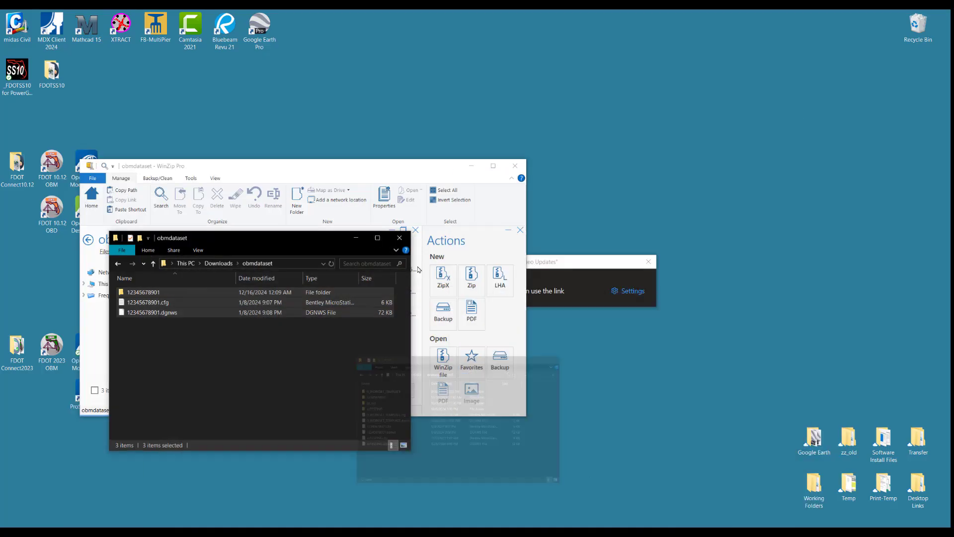
left_click(356, 237)
left_click(515, 167)
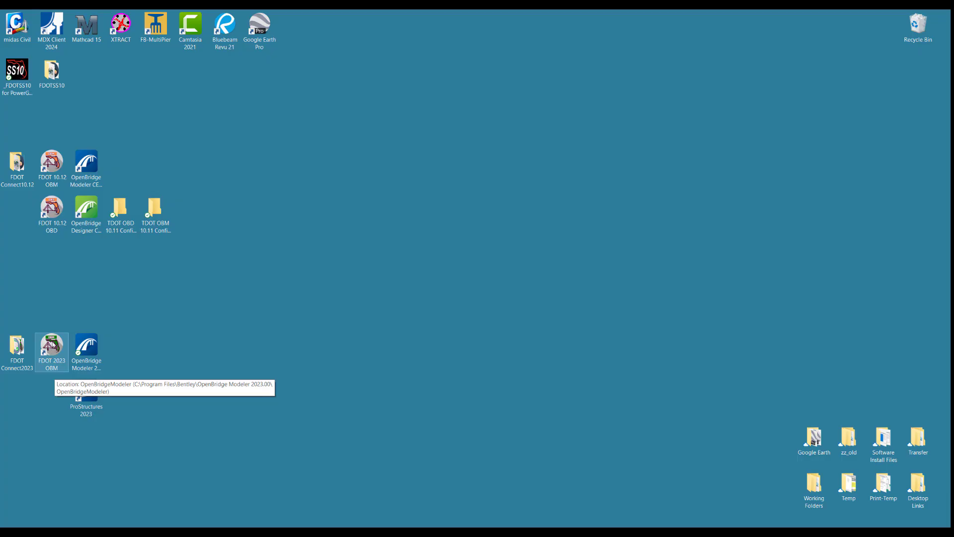
double_click(53, 344)
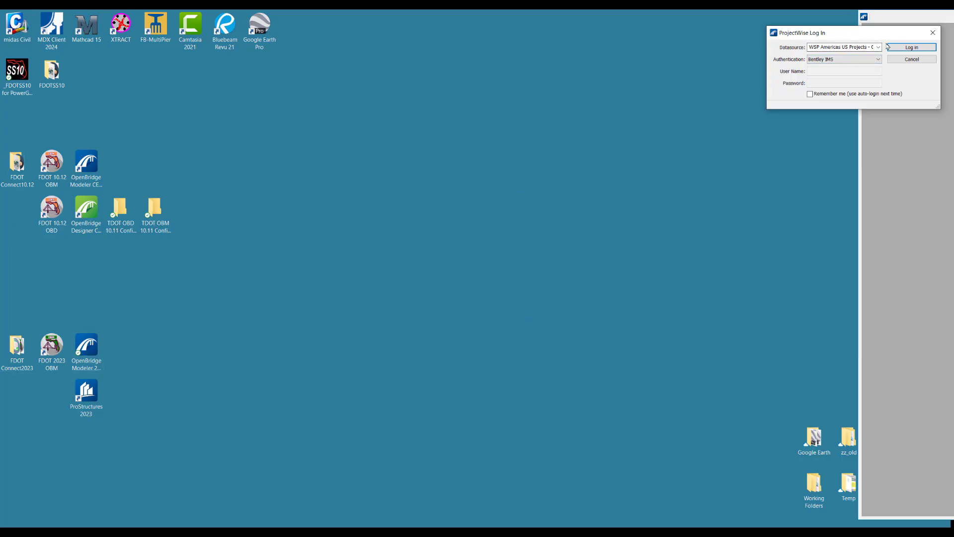
left_click(918, 47)
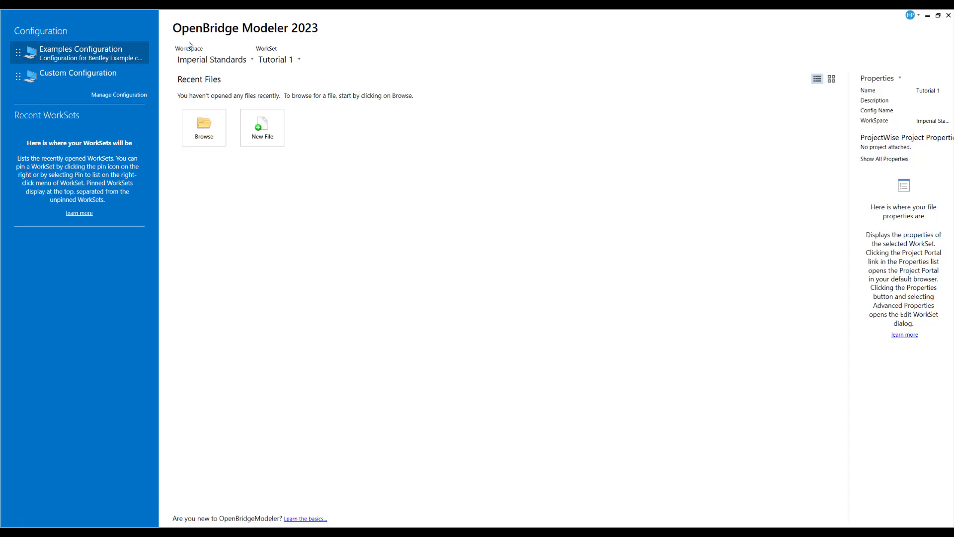
left_click(77, 80)
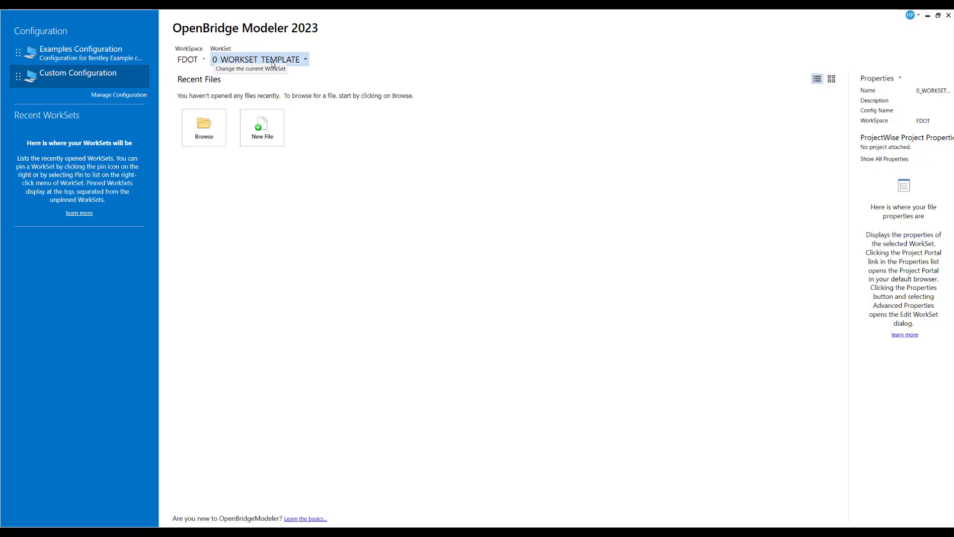
left_click(306, 61)
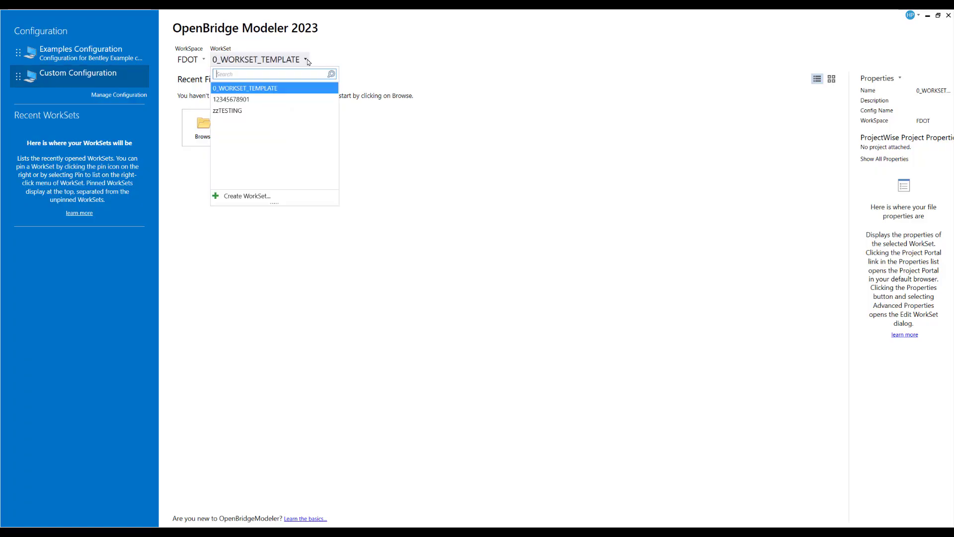
left_click(248, 100)
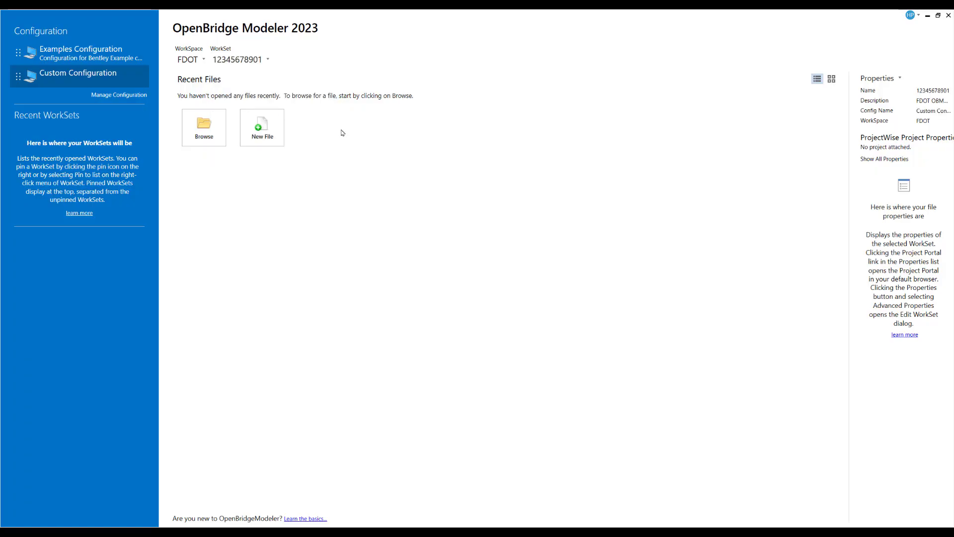
left_click(209, 128)
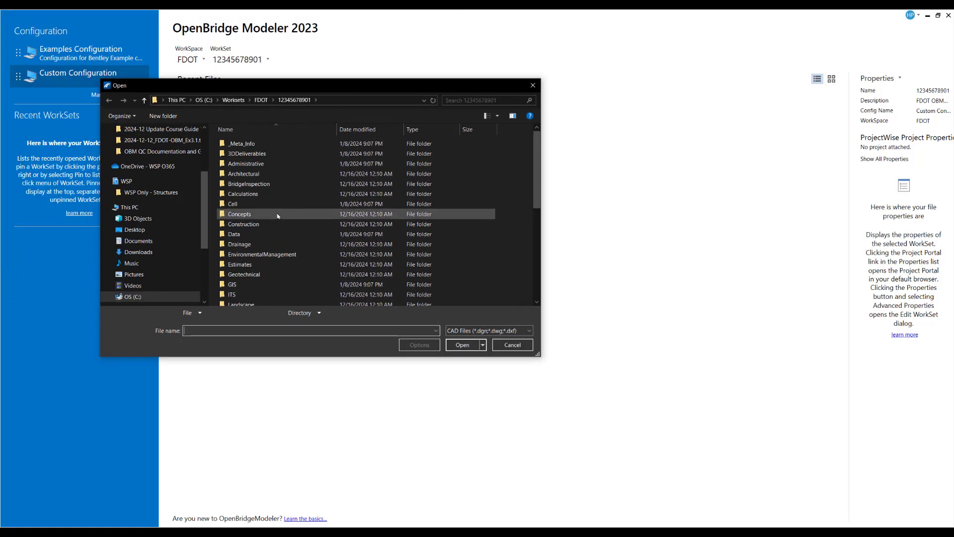
scroll(278, 216, "down", 6)
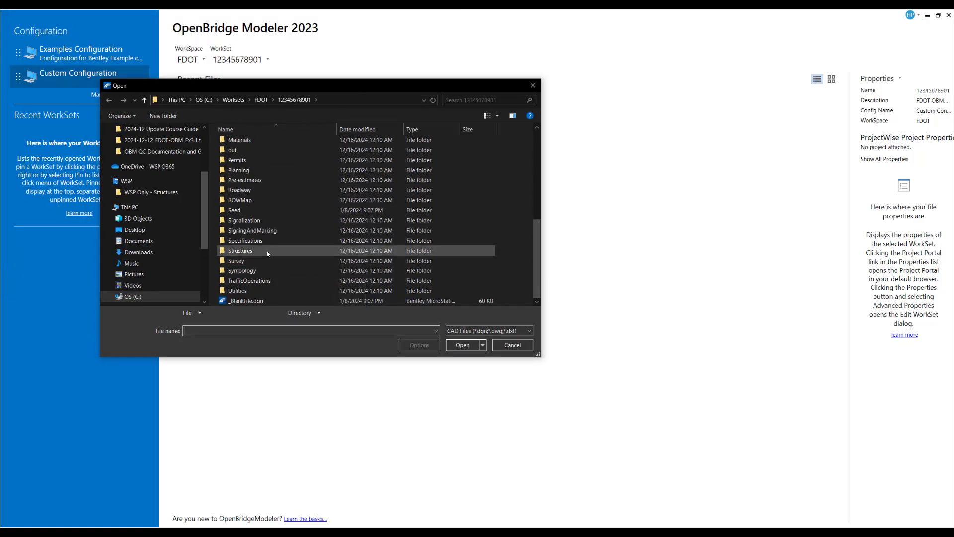
double_click(267, 253)
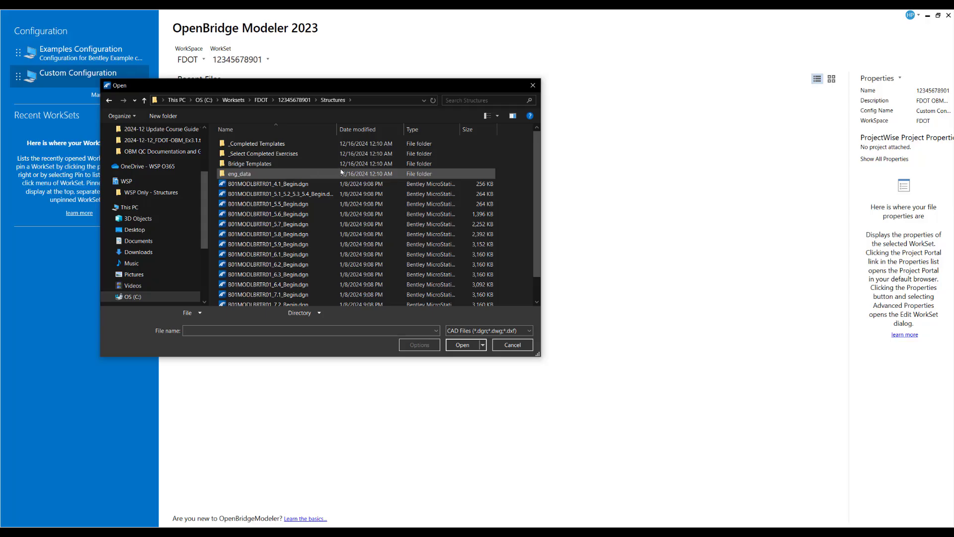
scroll(341, 173, "down", 1)
scroll(339, 184, "up", 1)
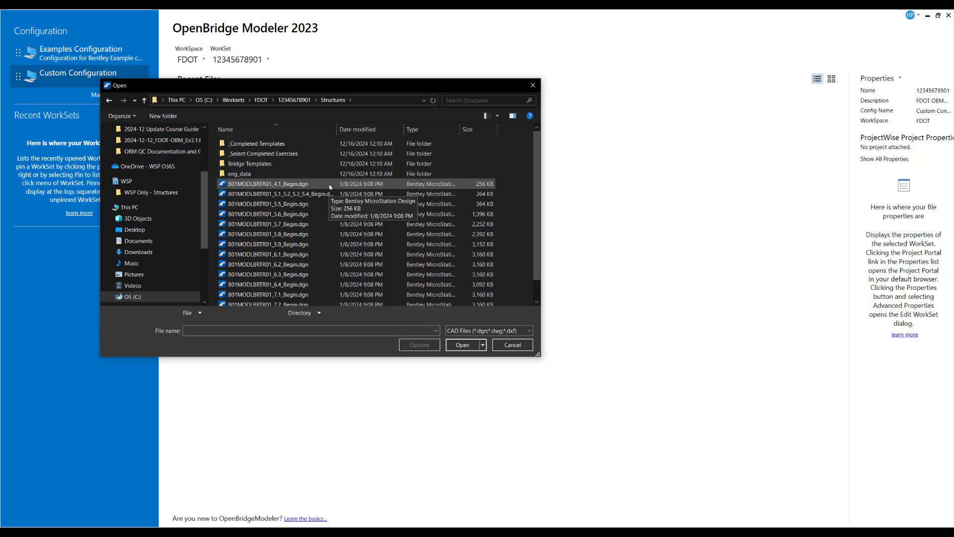
scroll(332, 219, "down", 1)
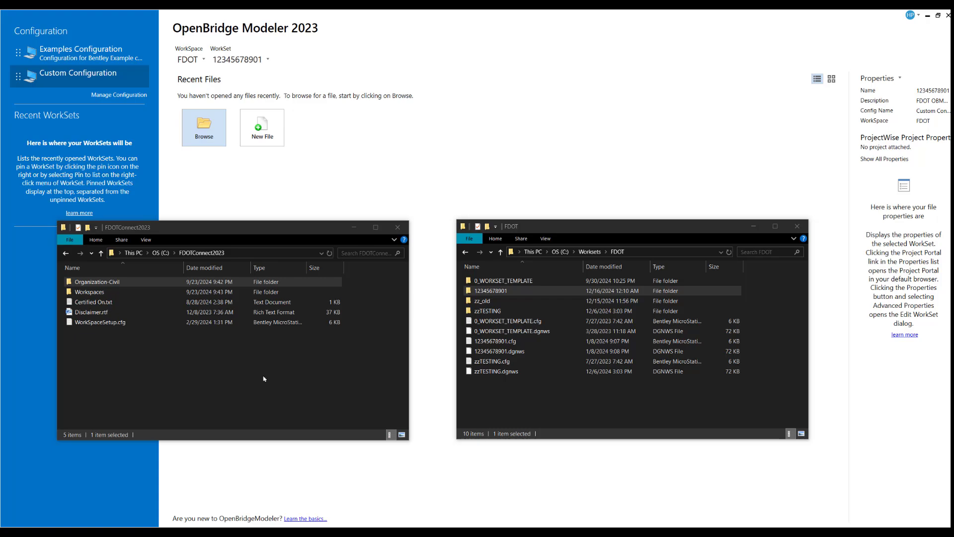
Review the standards folders inside Organization-Civil\FDOT of the FDOTConnect2023 directory.
double_click(127, 286)
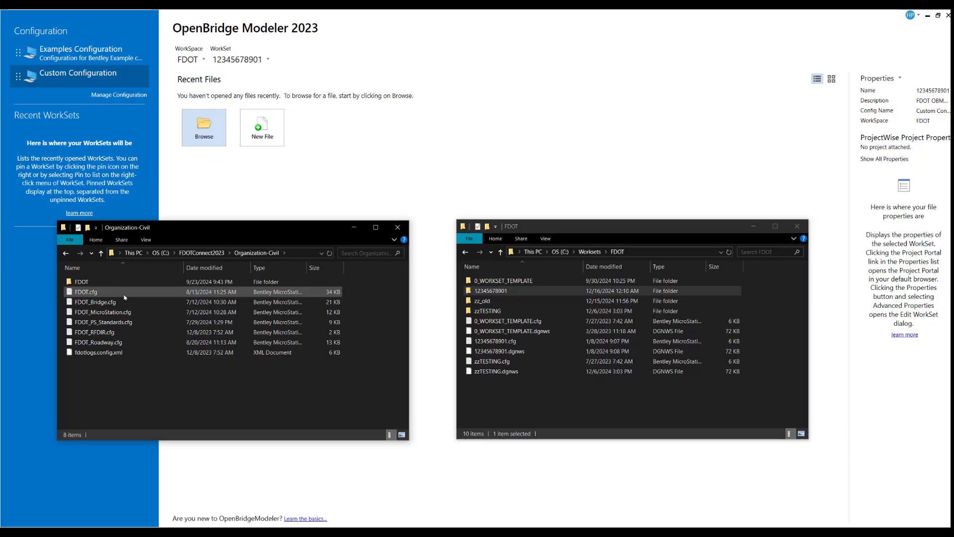
double_click(93, 282)
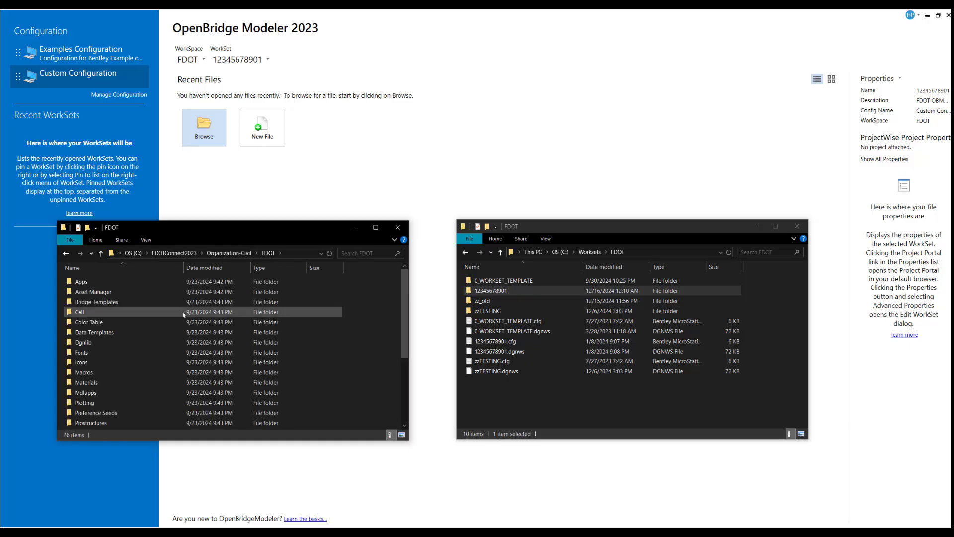
scroll(126, 301, "down", 1)
scroll(129, 308, "down", 3)
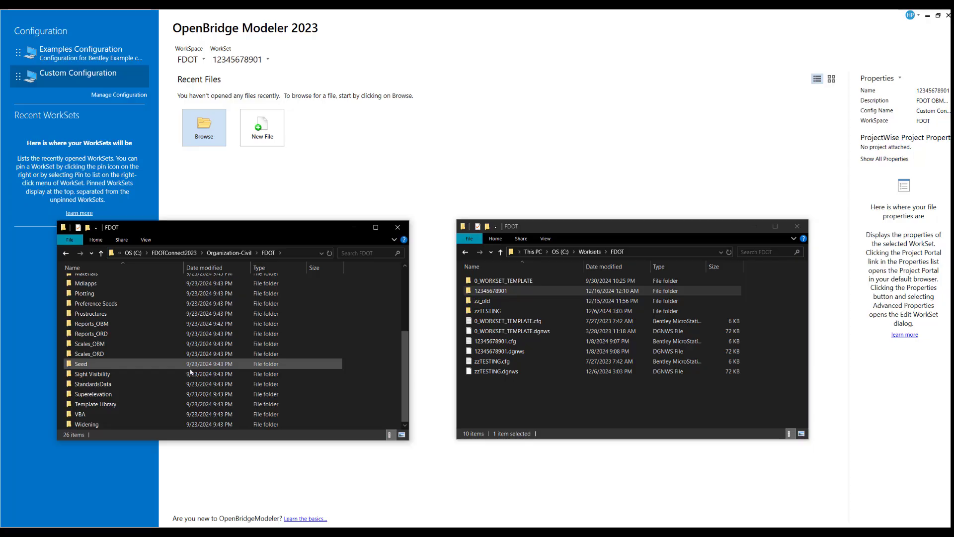
scroll(191, 372, "up", 4)
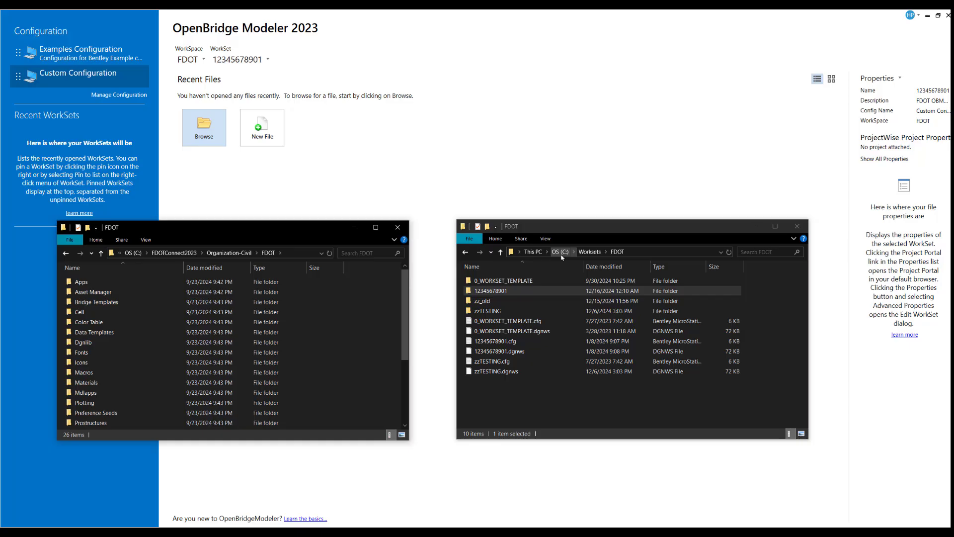
double_click(506, 292)
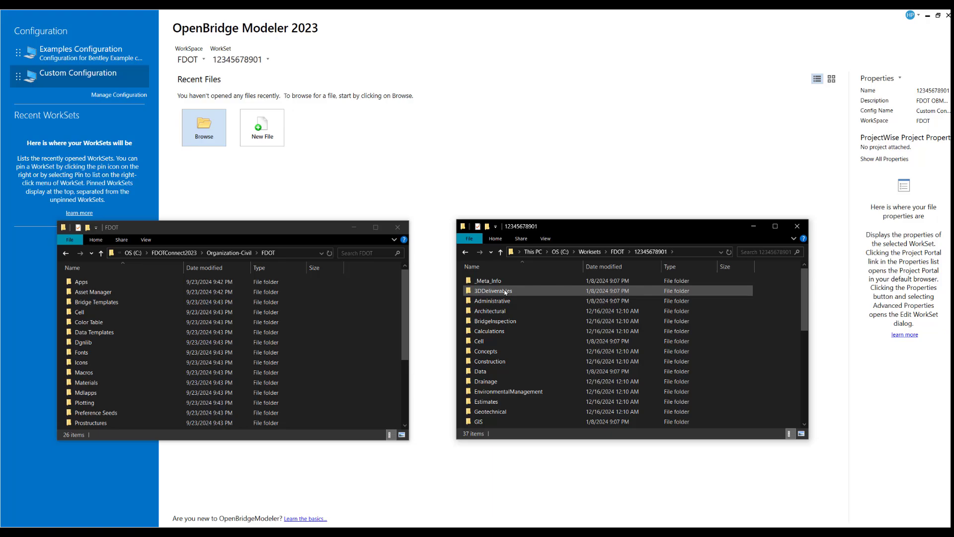
left_click(617, 252)
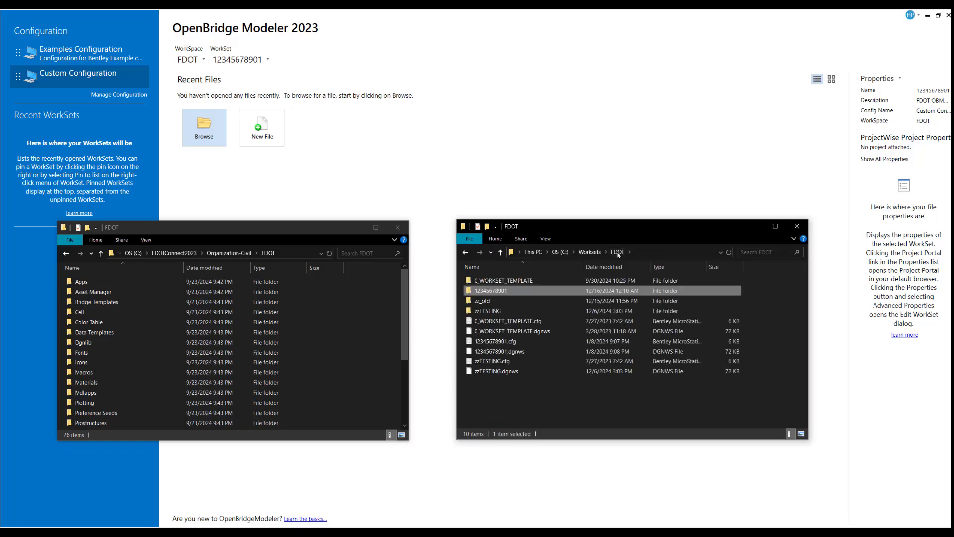
double_click(525, 281)
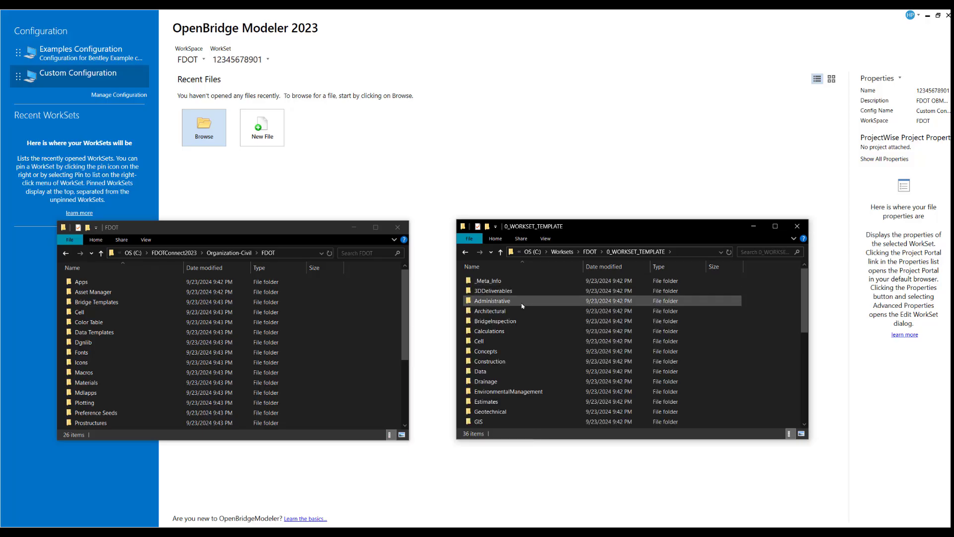
scroll(545, 359, "down", 1)
scroll(544, 363, "down", 7)
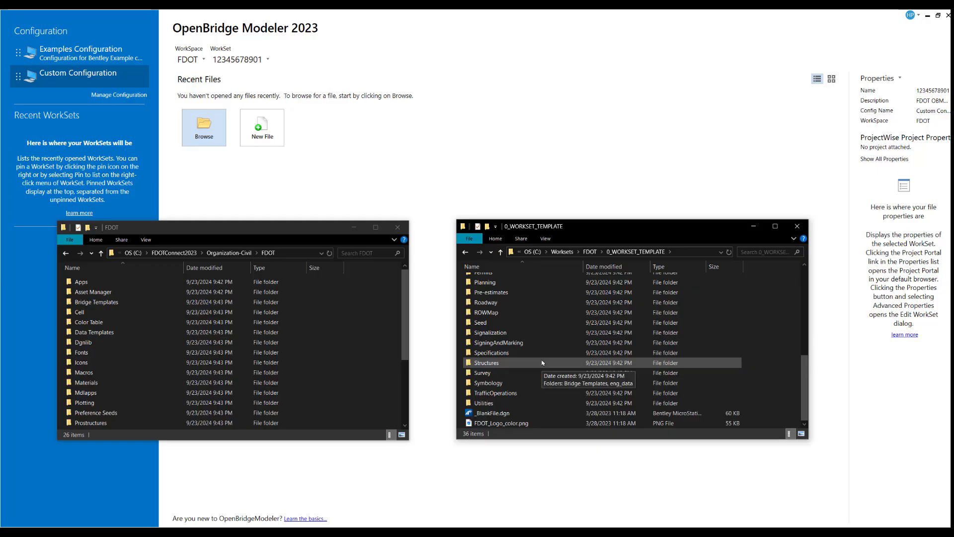
scroll(542, 362, "up", 4)
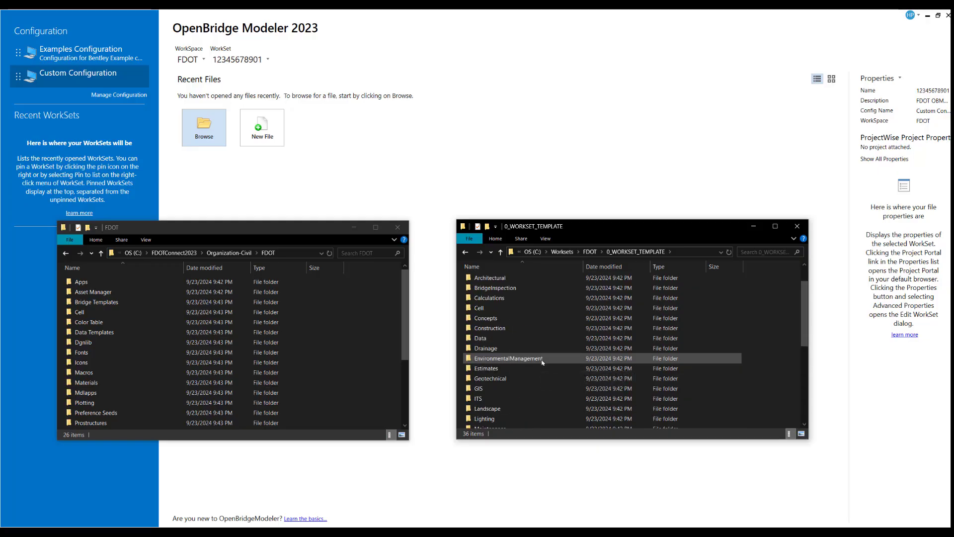
scroll(542, 362, "up", 3)
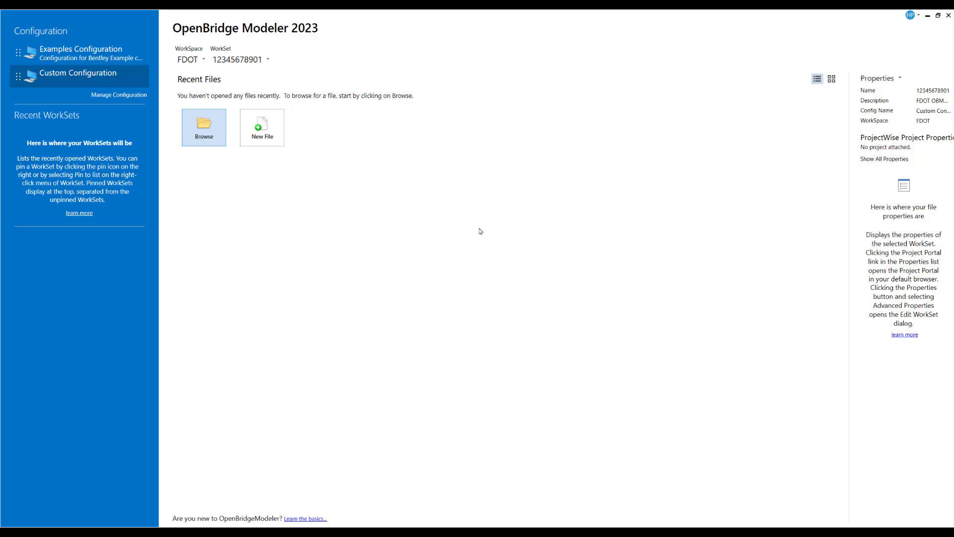
left_click(265, 61)
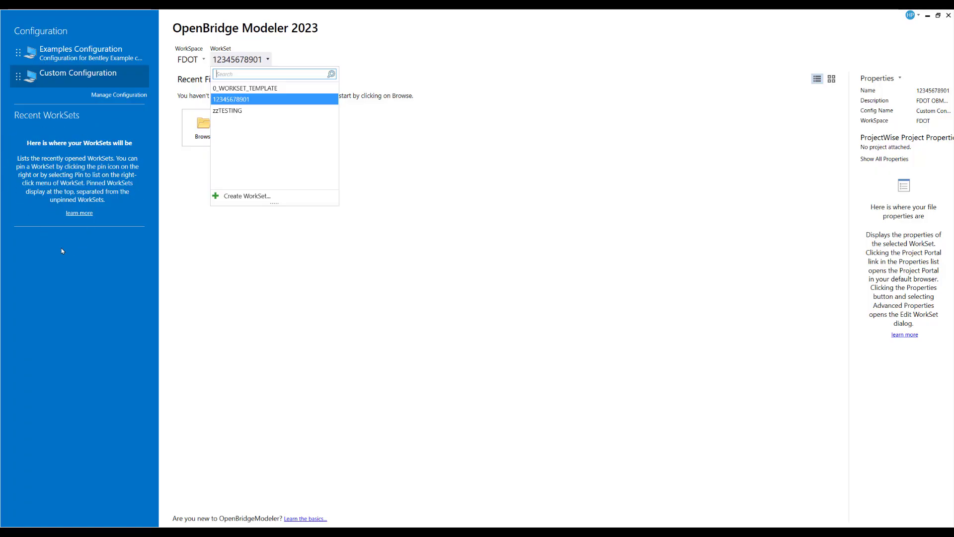
left_click(223, 300)
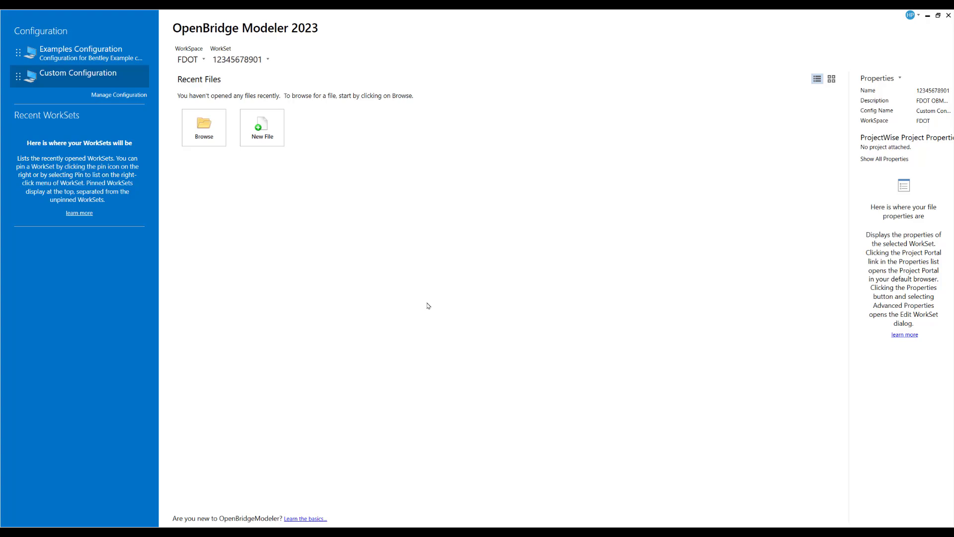
left_click(281, 144)
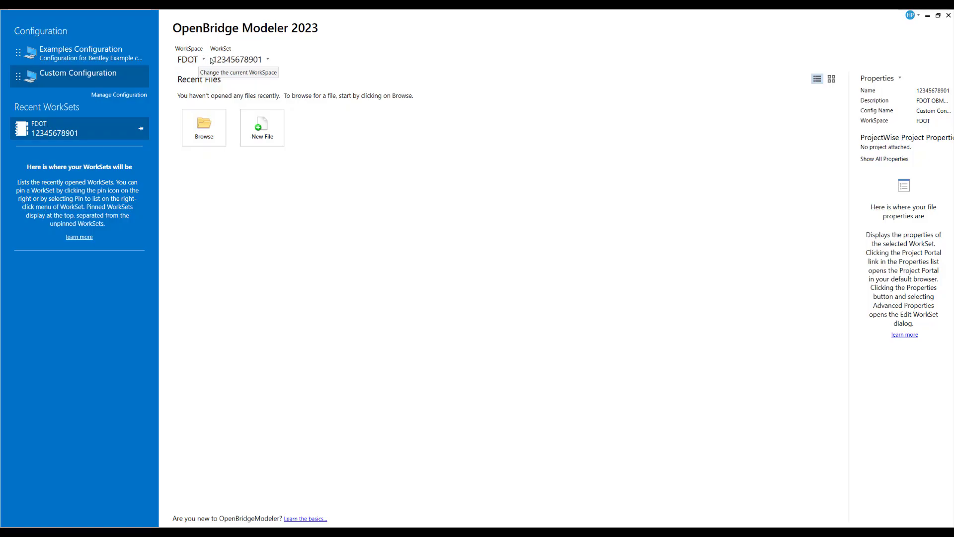
left_click(268, 61)
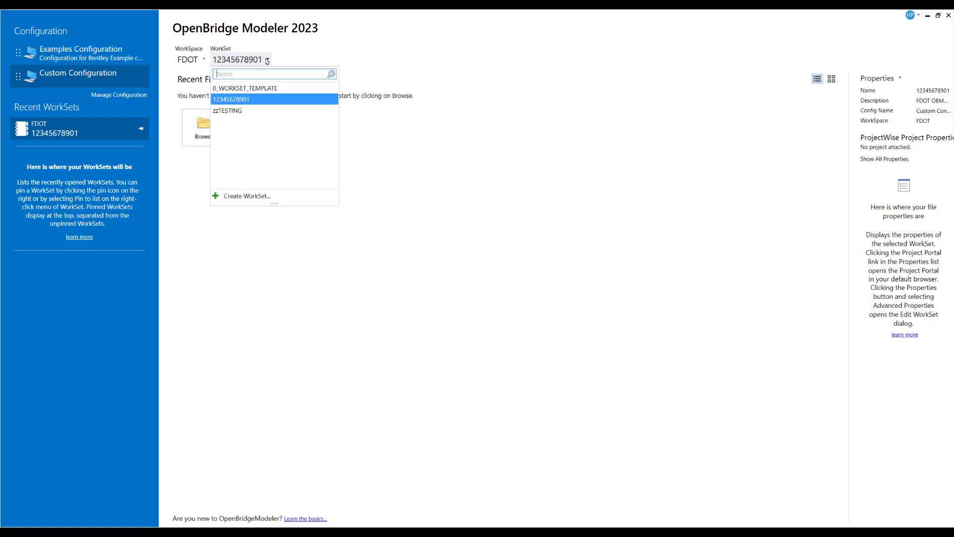
left_click(275, 197)
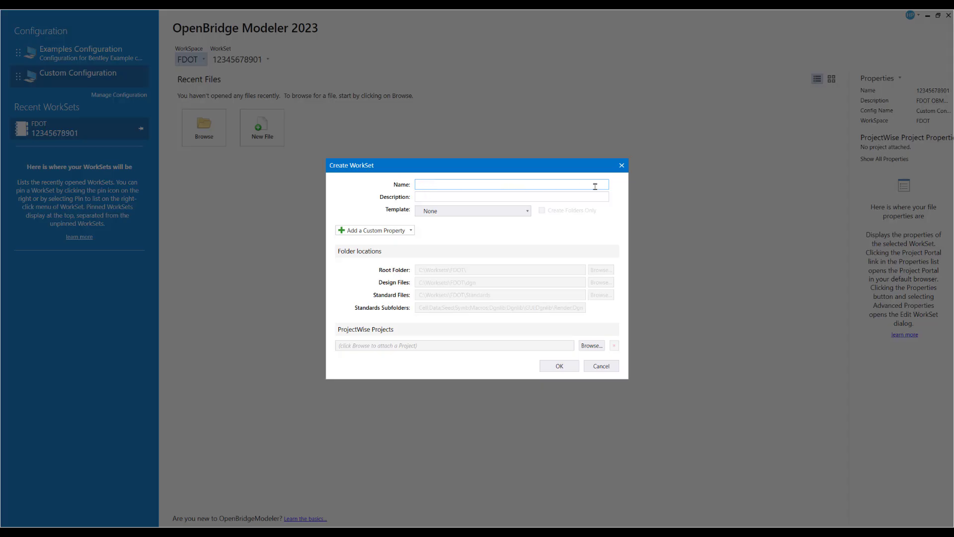
type("1234")
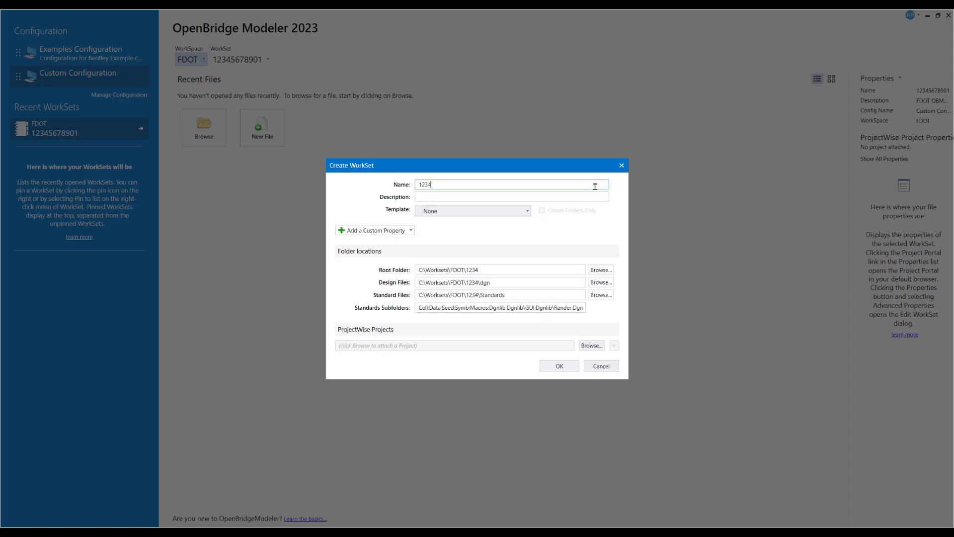
type("5678901")
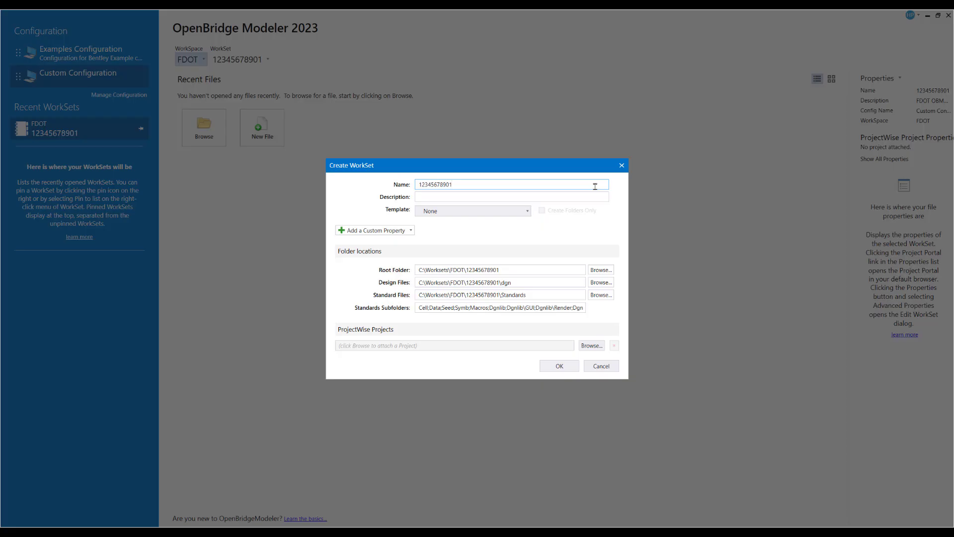
type("_TEST")
left_click(505, 198)
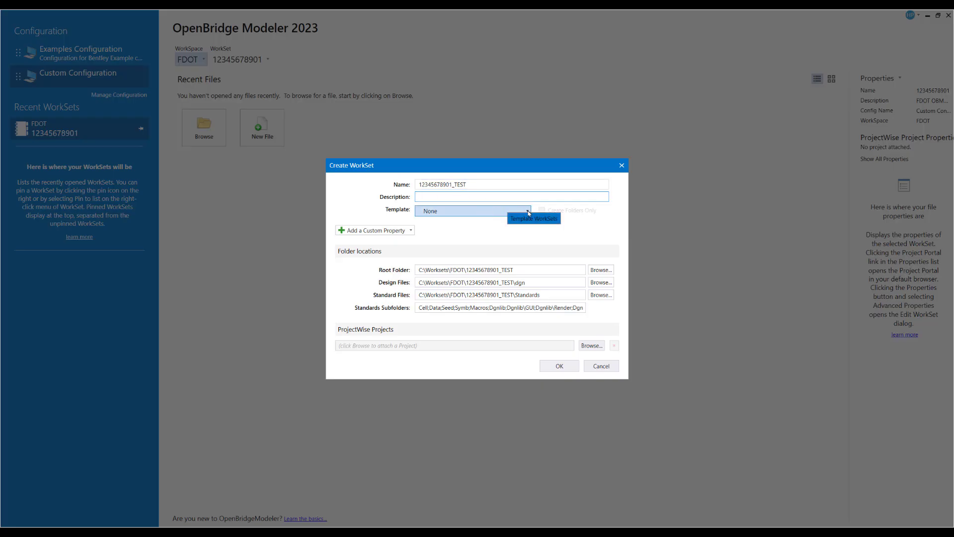
left_click(529, 211)
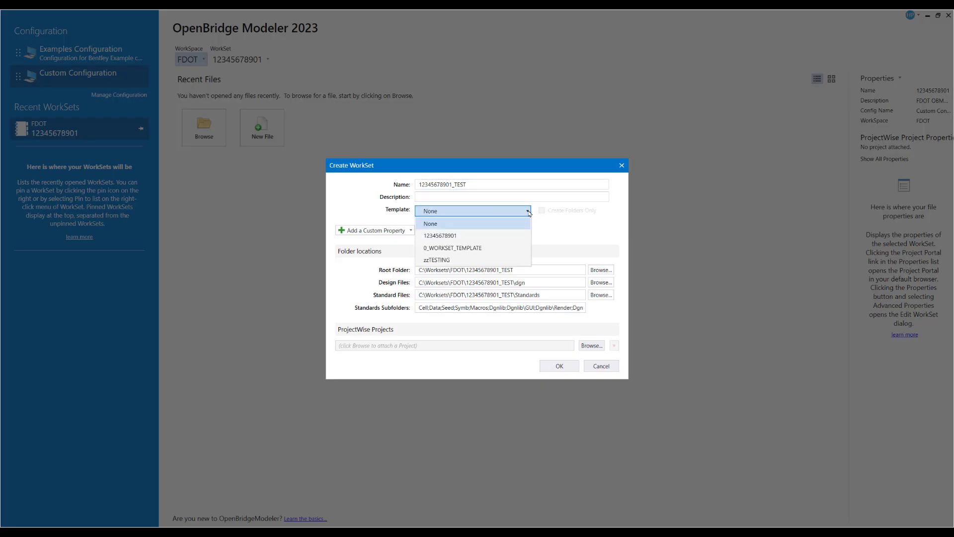
left_click(478, 248)
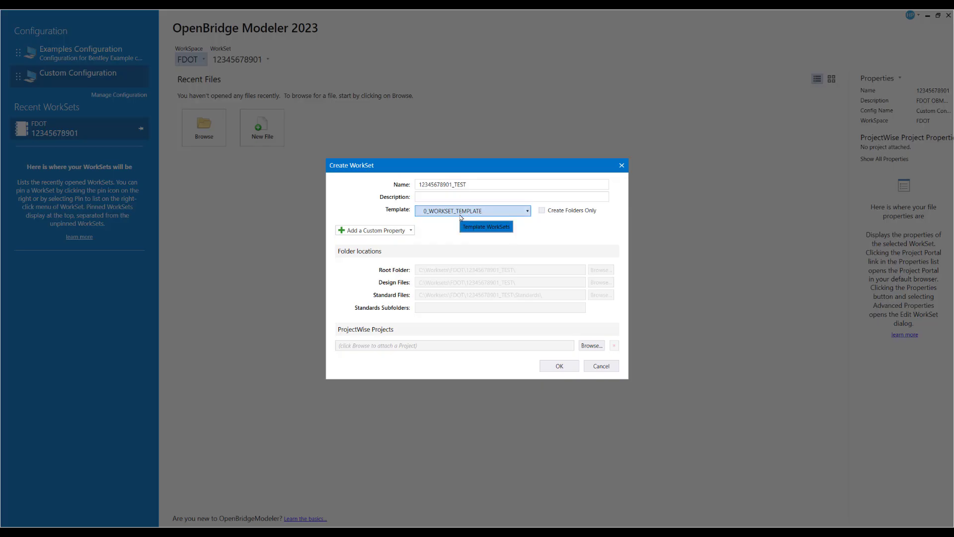
left_click(557, 367)
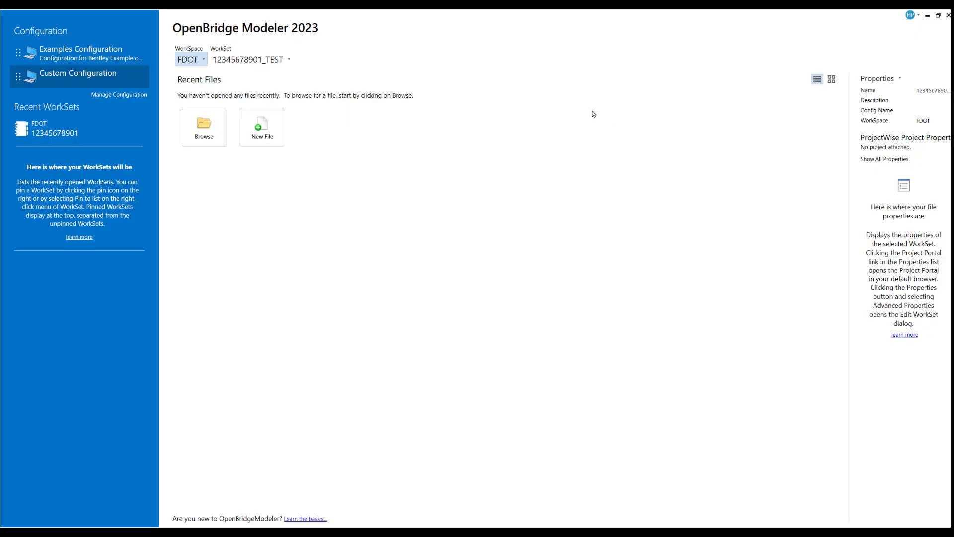
left_click(260, 65)
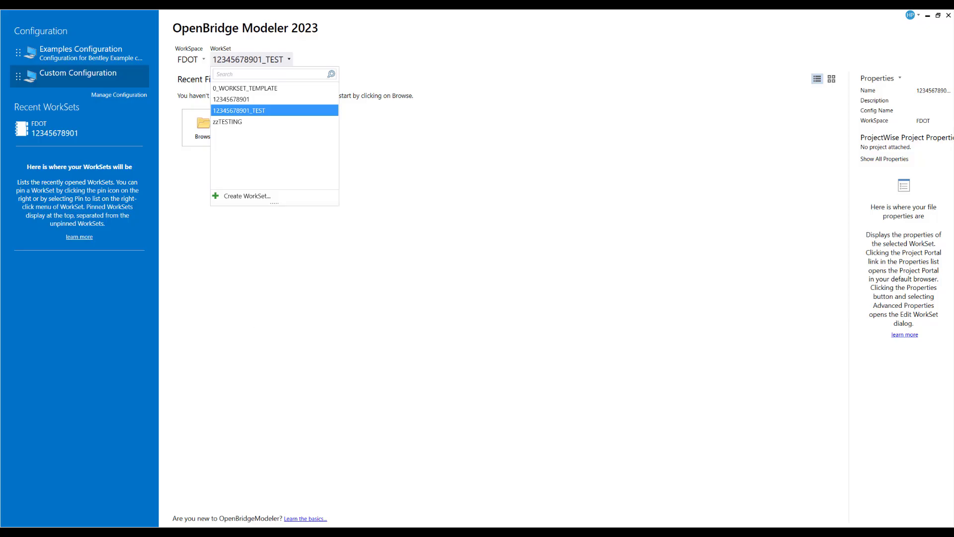
key("Escape")
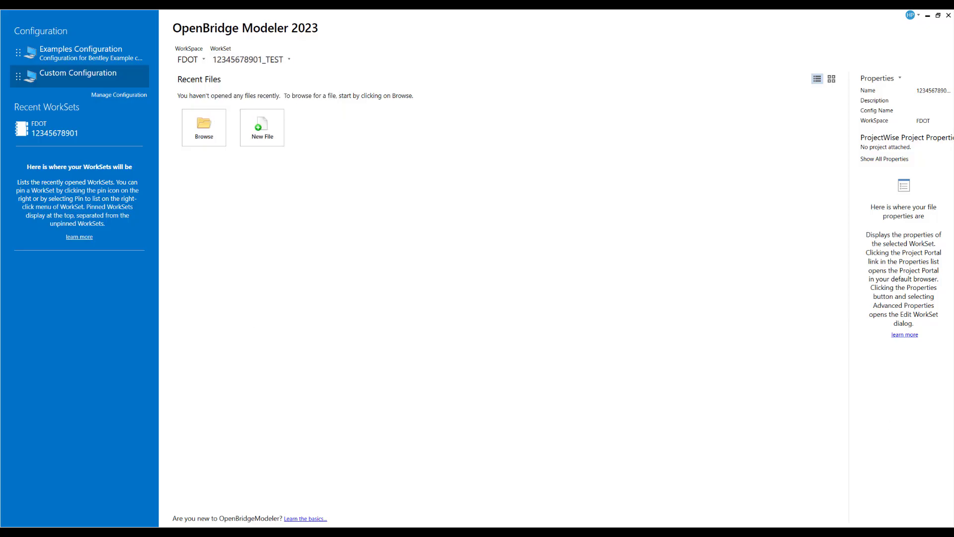
key("alt+Tab")
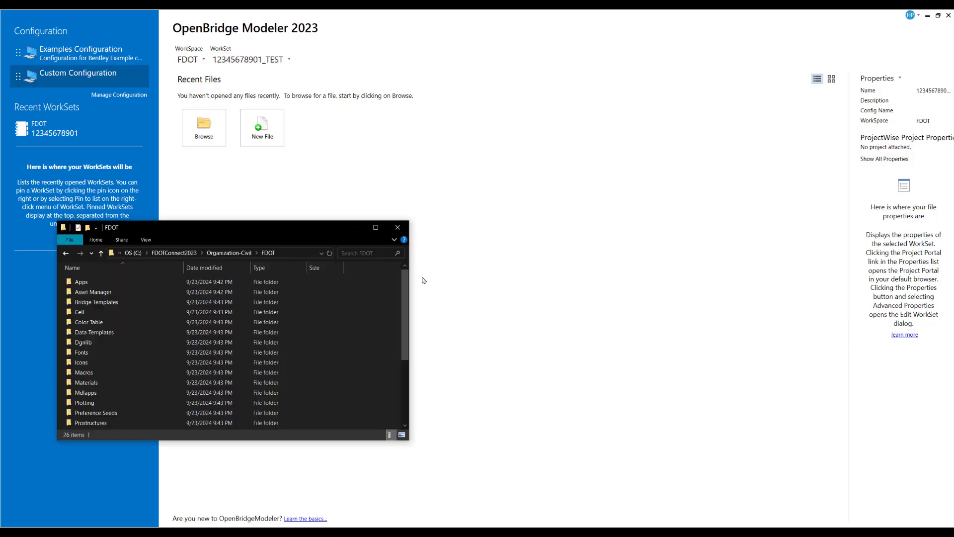
left_click(354, 228)
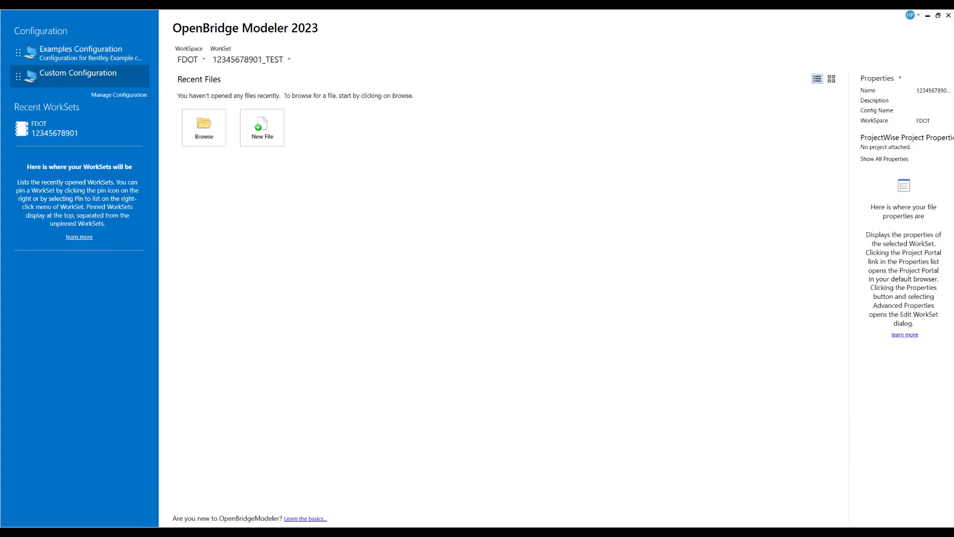
key("alt+Tab")
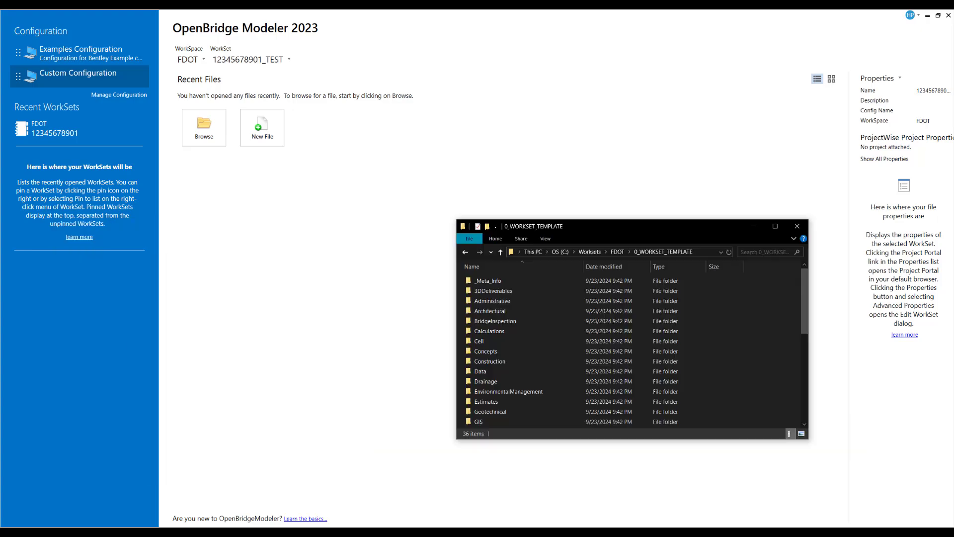
left_click(618, 255)
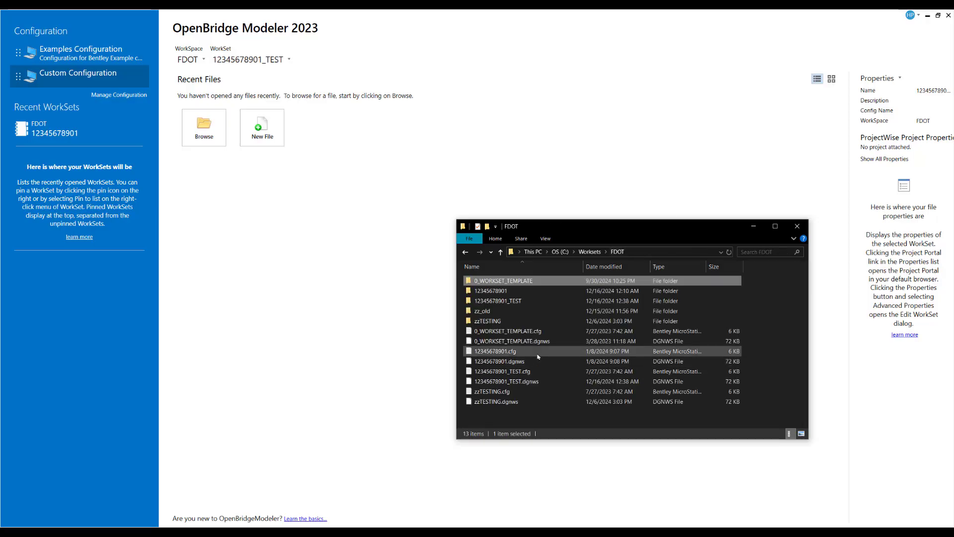
left_click(514, 294)
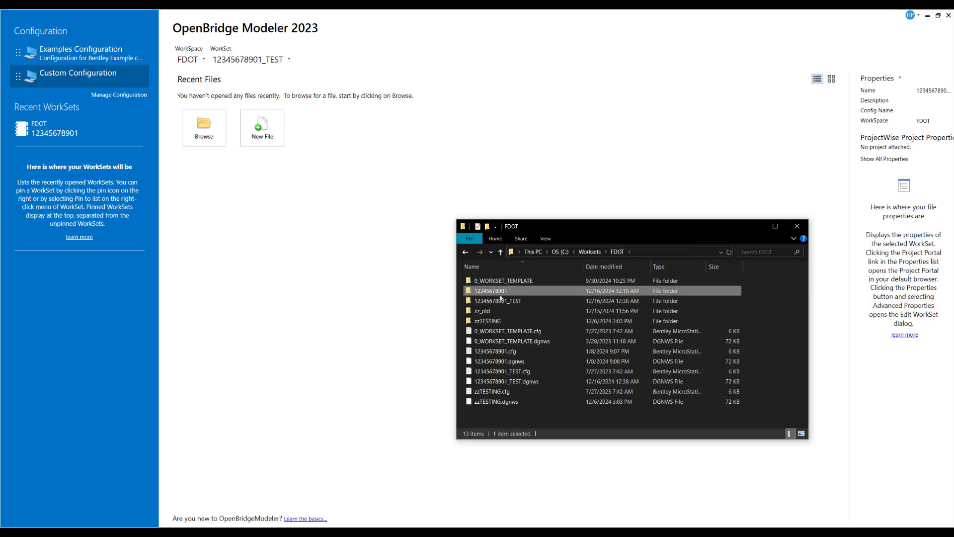
left_click(515, 301)
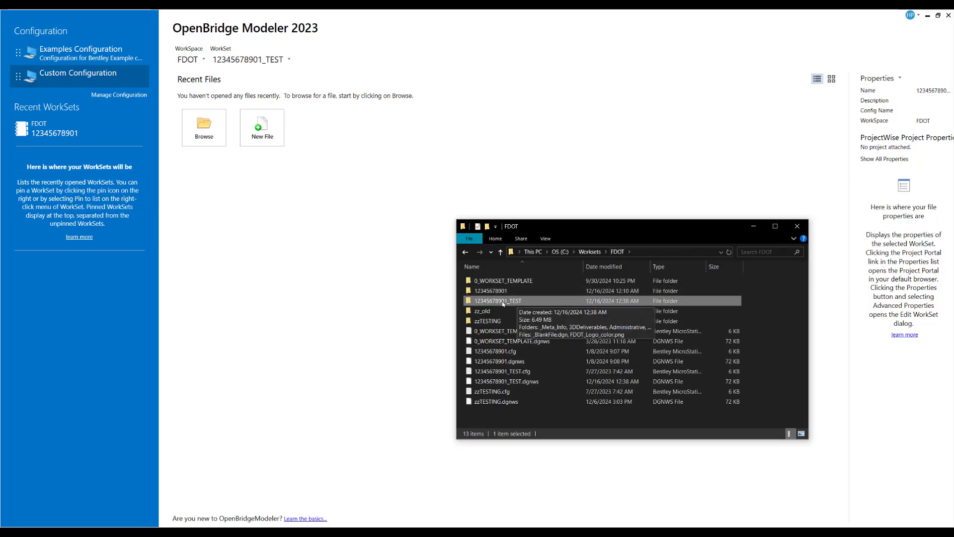
double_click(517, 301)
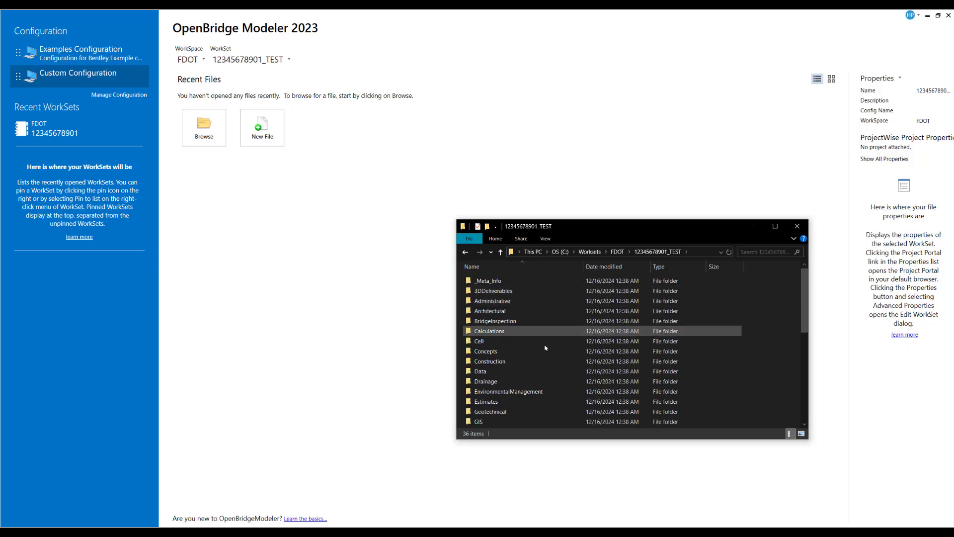
left_click(466, 252)
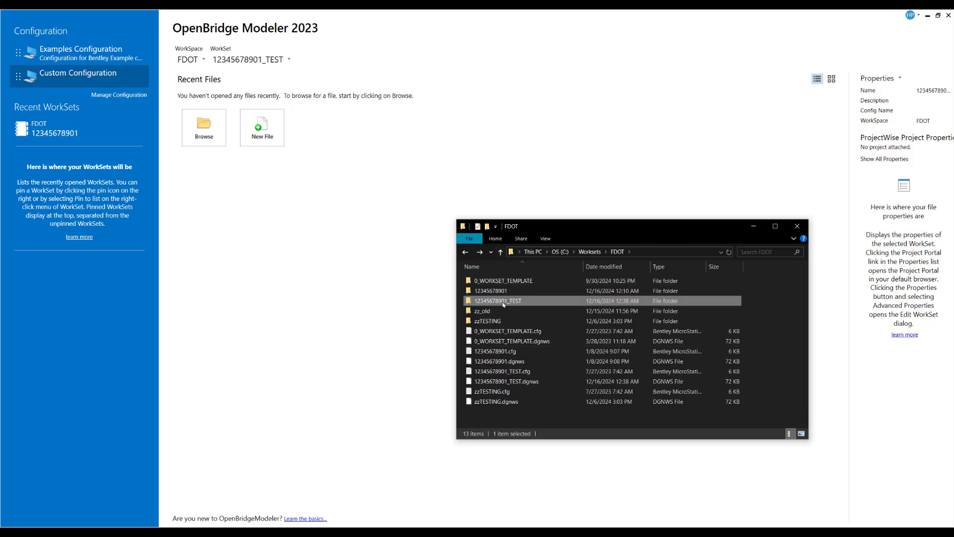
left_click(756, 227)
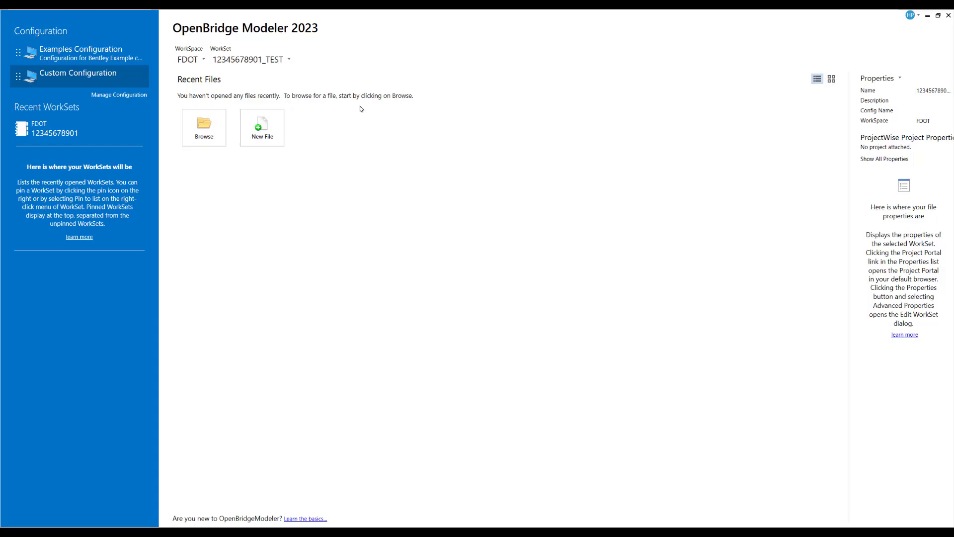
left_click(288, 60)
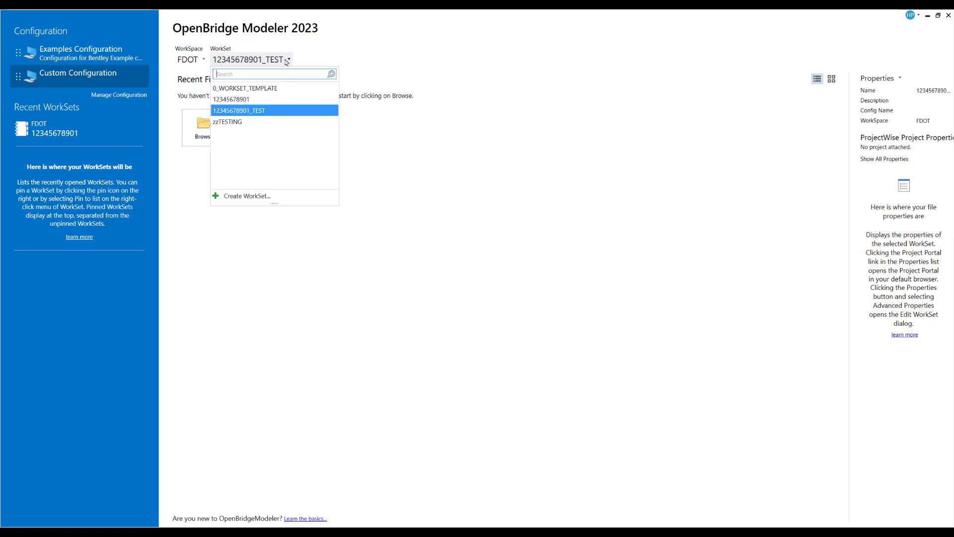
left_click(252, 100)
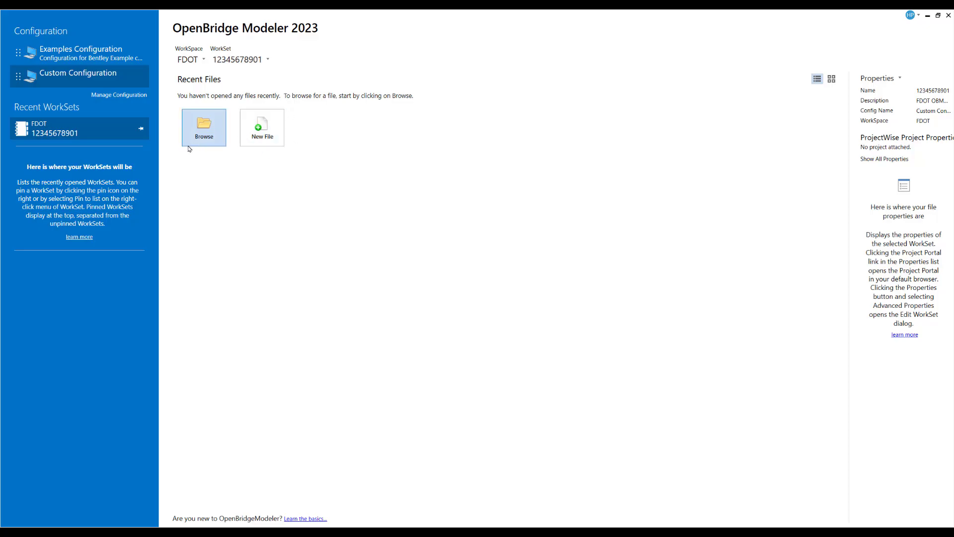
left_click(206, 132)
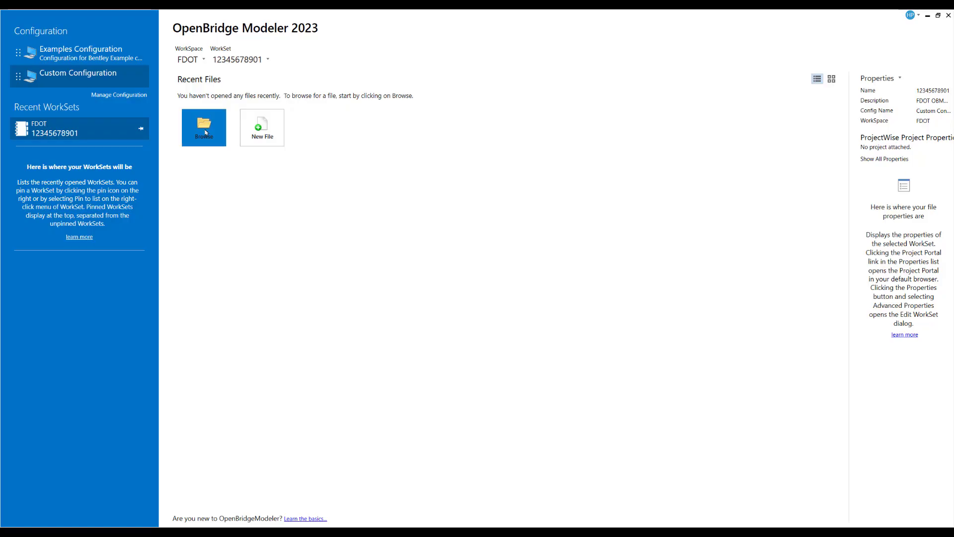
scroll(355, 245, "down", 4)
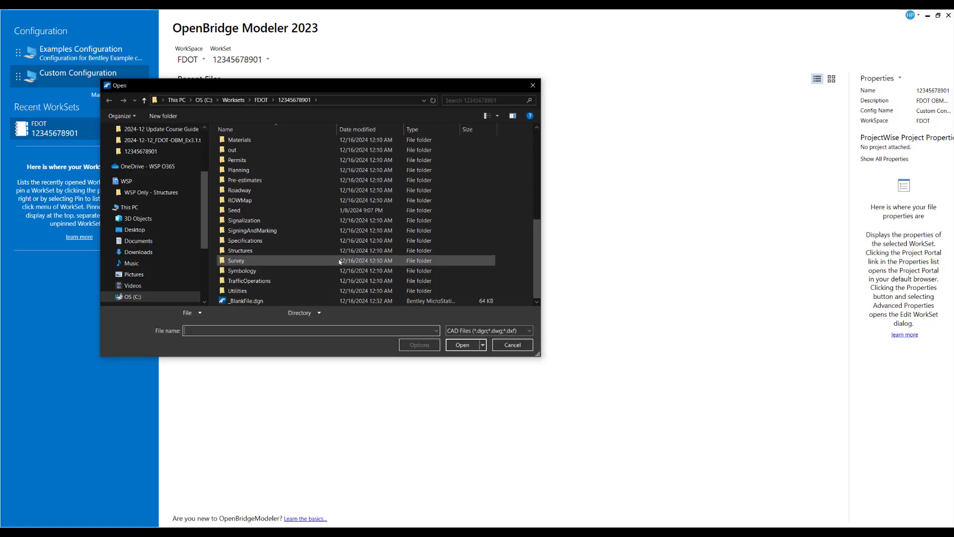
left_click(271, 301)
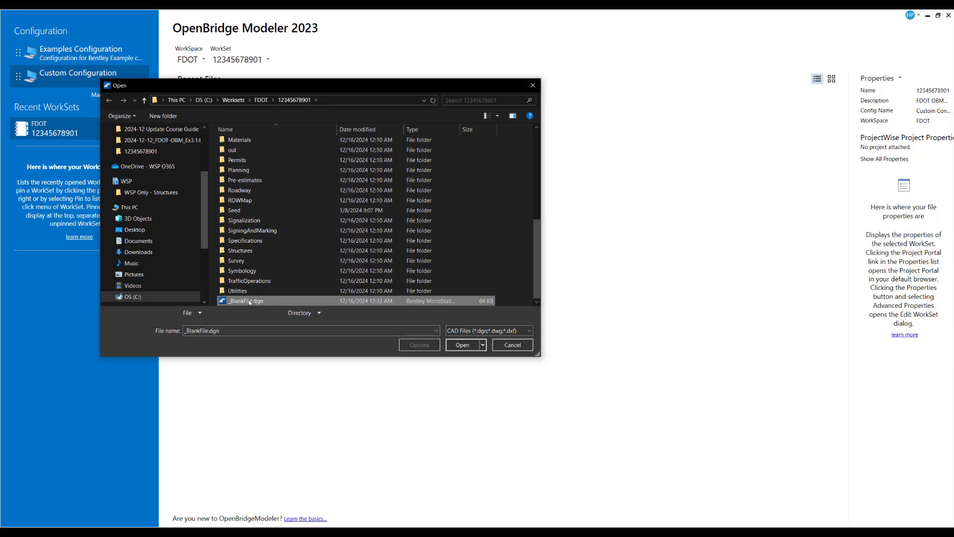
double_click(256, 301)
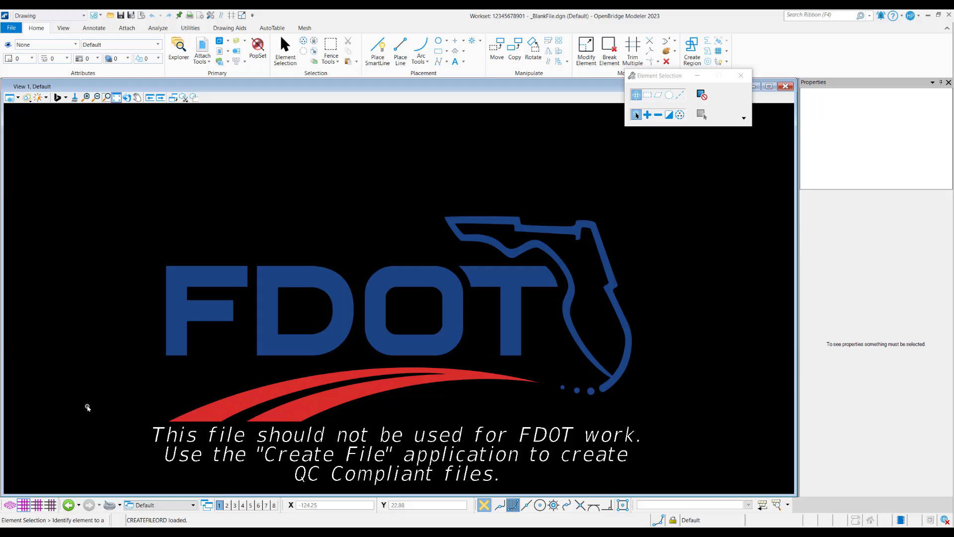
Switch from the Drawing workflow to OpenBridge Modeler and start the FDOT Create File application.
left_click(73, 17)
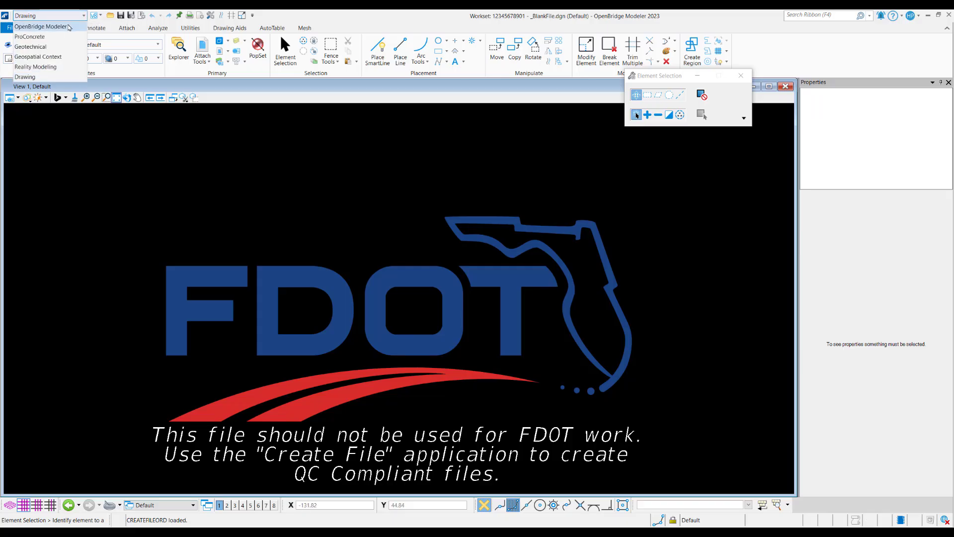
left_click(68, 27)
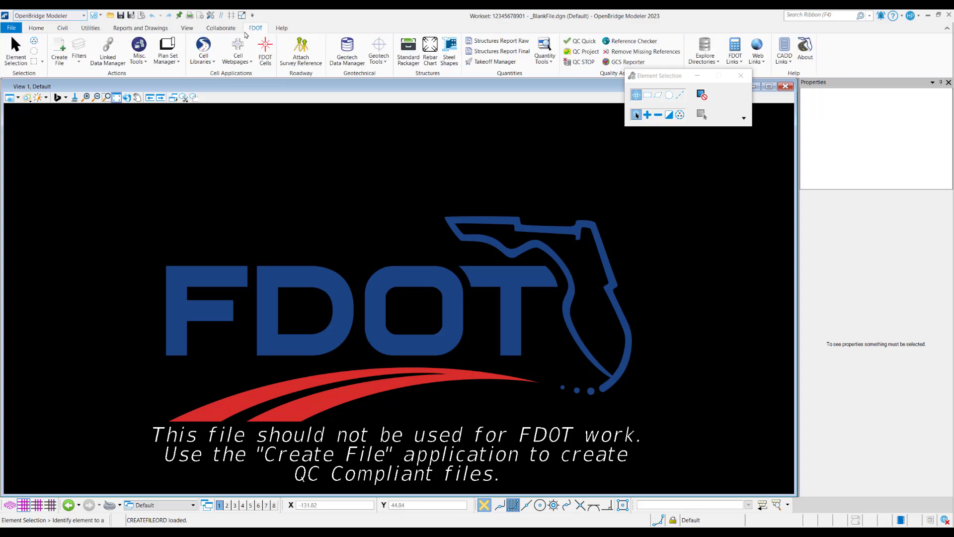
left_click(59, 64)
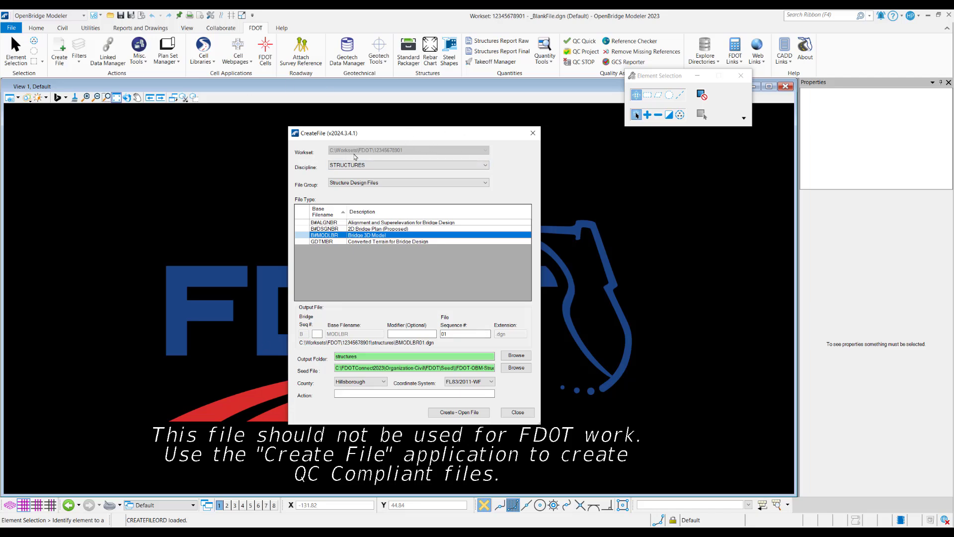
Define the new file as a Bridge 3D Model in the Structure Design Files group of the STRUCTURES discipline.
left_click(420, 168)
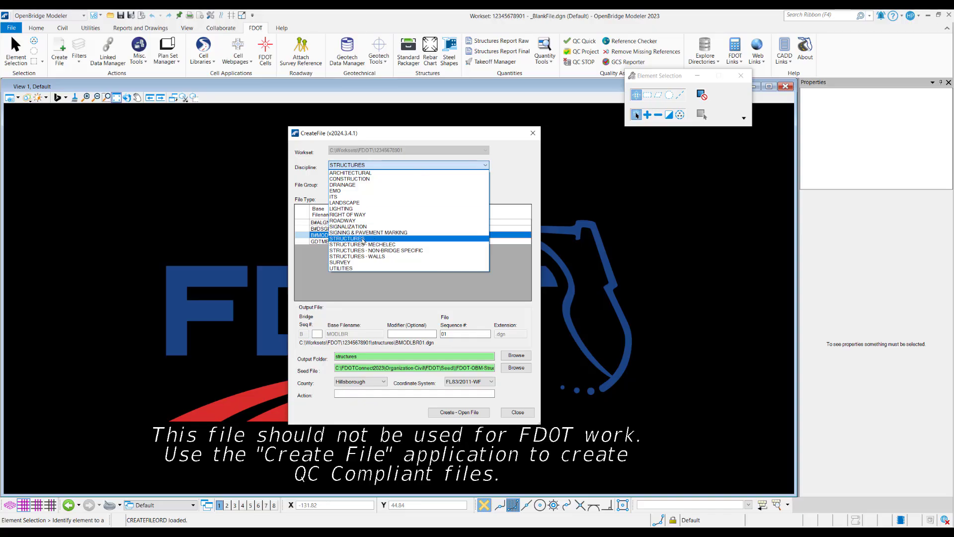
left_click(419, 239)
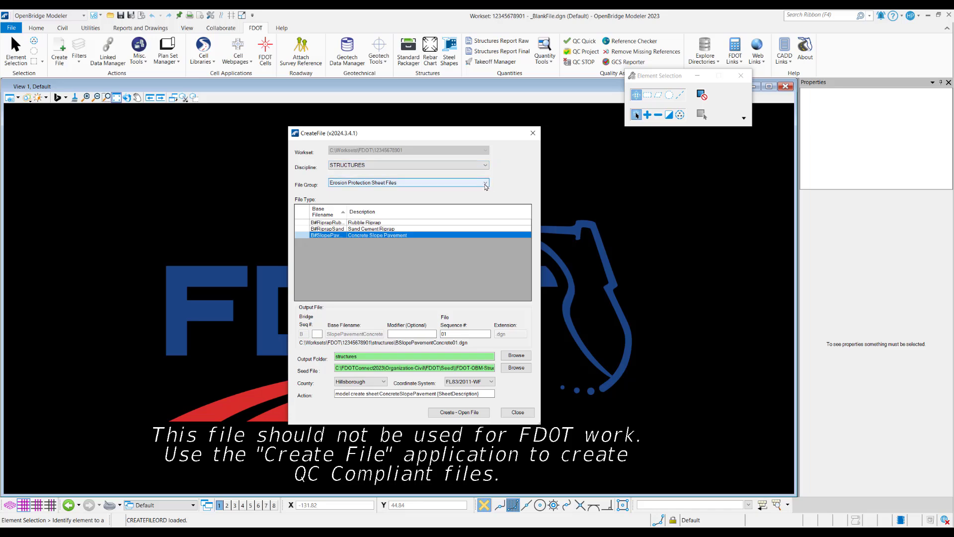
left_click(485, 184)
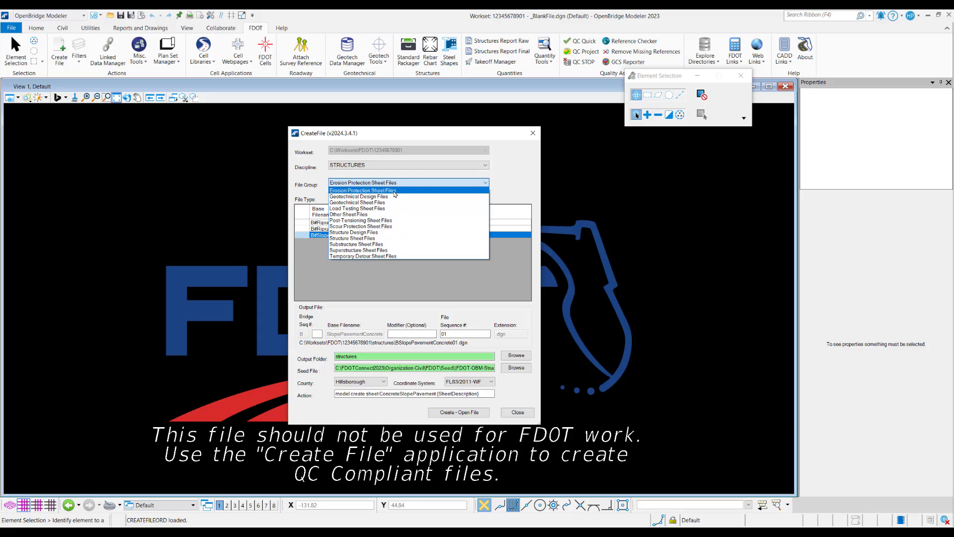
left_click(382, 233)
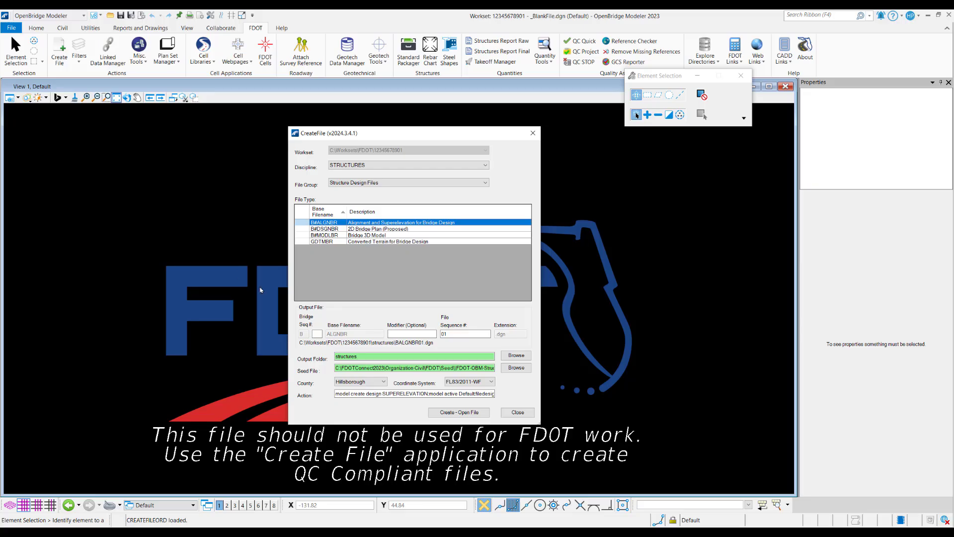
left_click(431, 229)
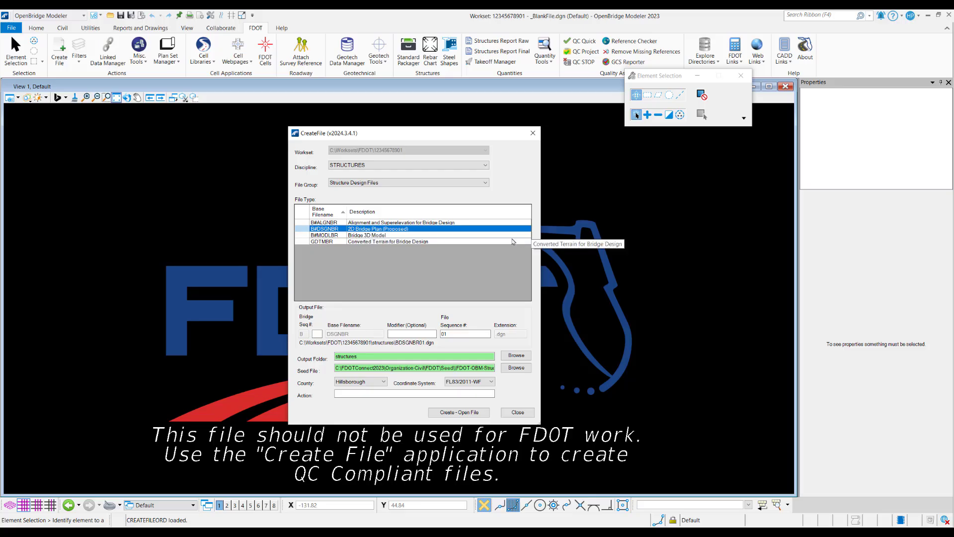
left_click(397, 236)
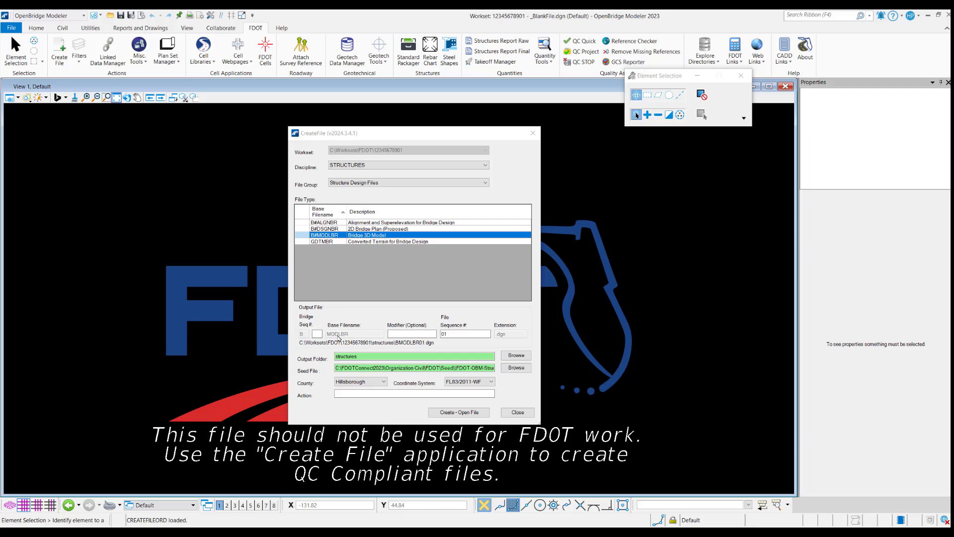
Set the bridge sequence number to 01 and the filename modifier to TR, and check the full seed file path.
left_click(317, 334)
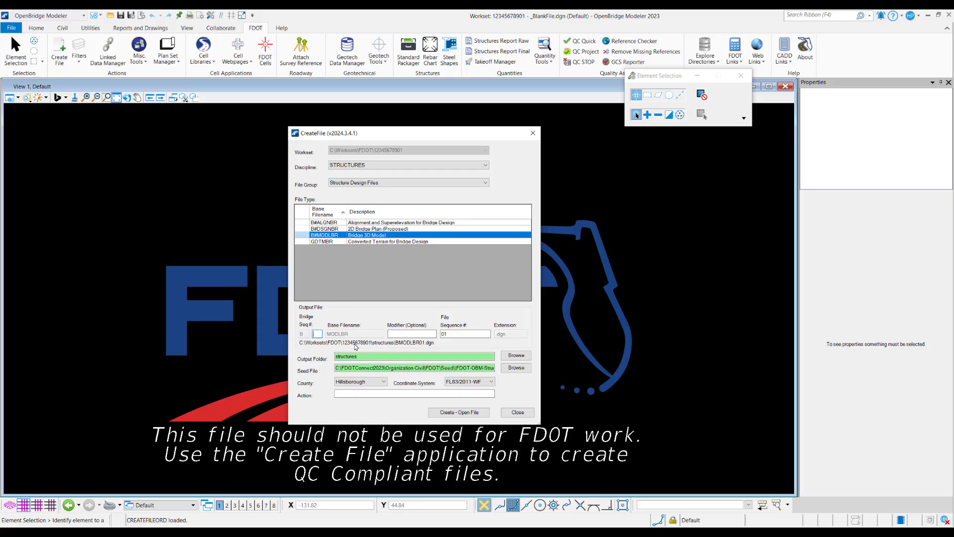
type("01")
left_click(397, 334)
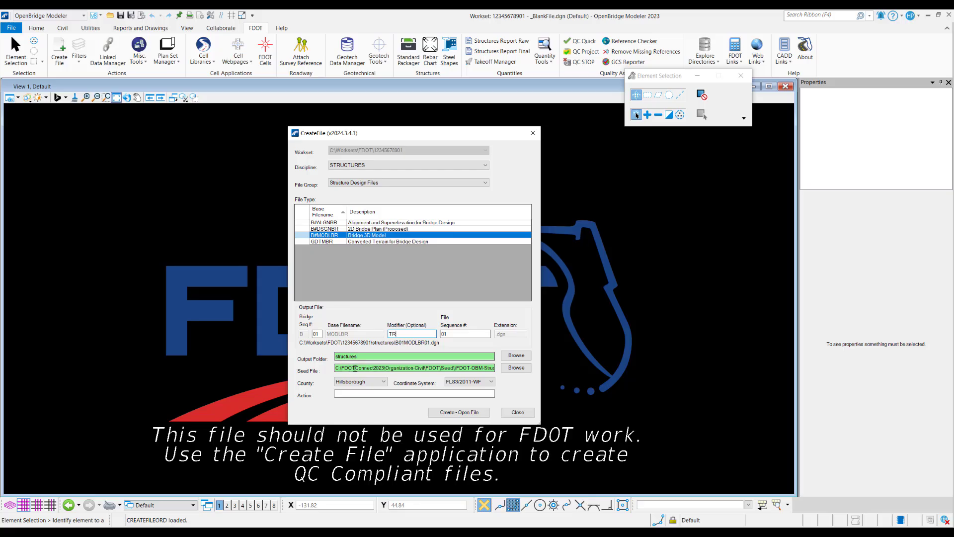
left_click_drag(404, 370, 571, 368)
left_click(460, 370)
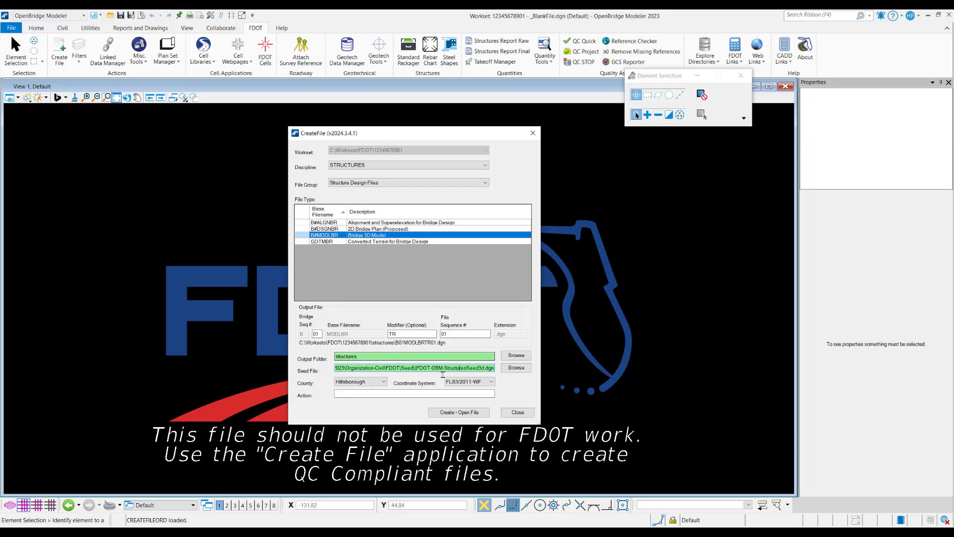
Set the county to Pasco, create and open the bridge model file, and close CreateFile.
left_click(384, 382)
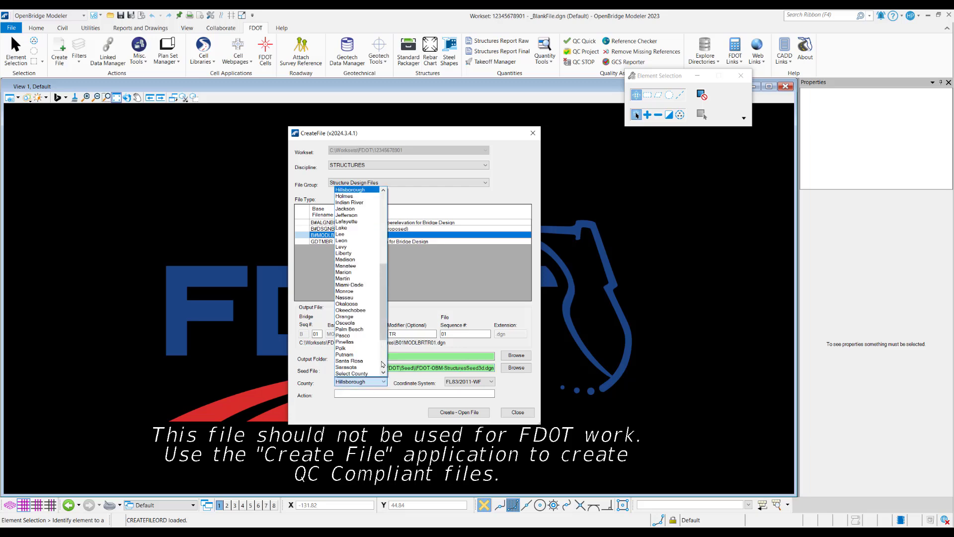
left_click(359, 336)
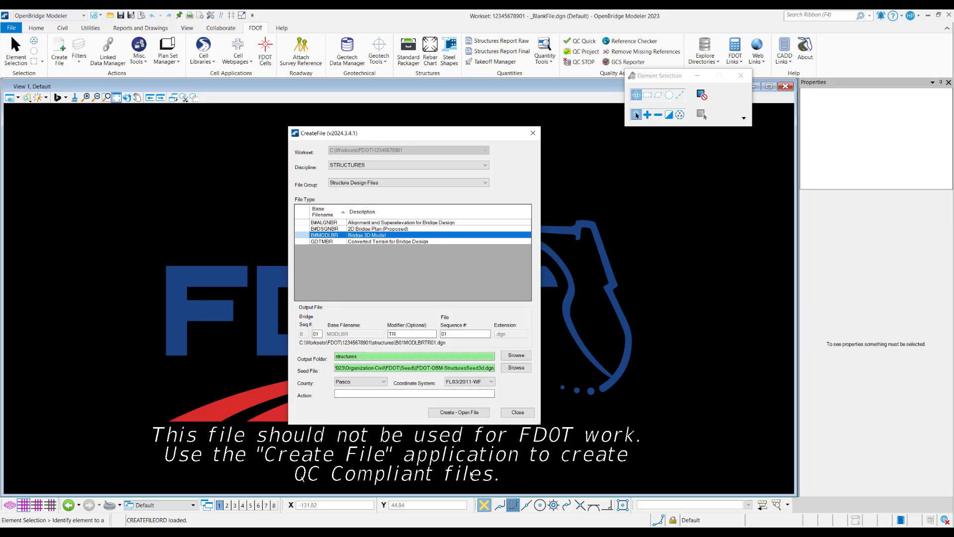
left_click(482, 413)
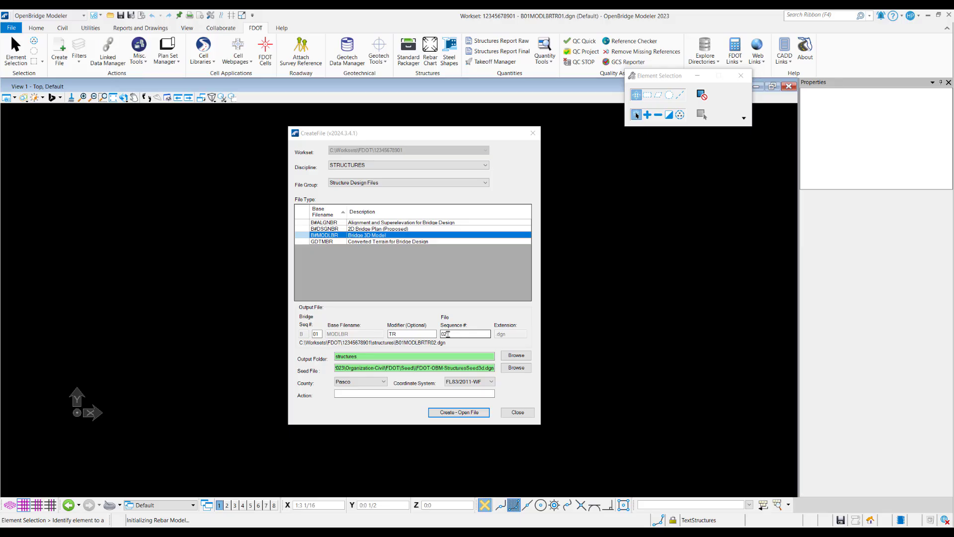
left_click(517, 413)
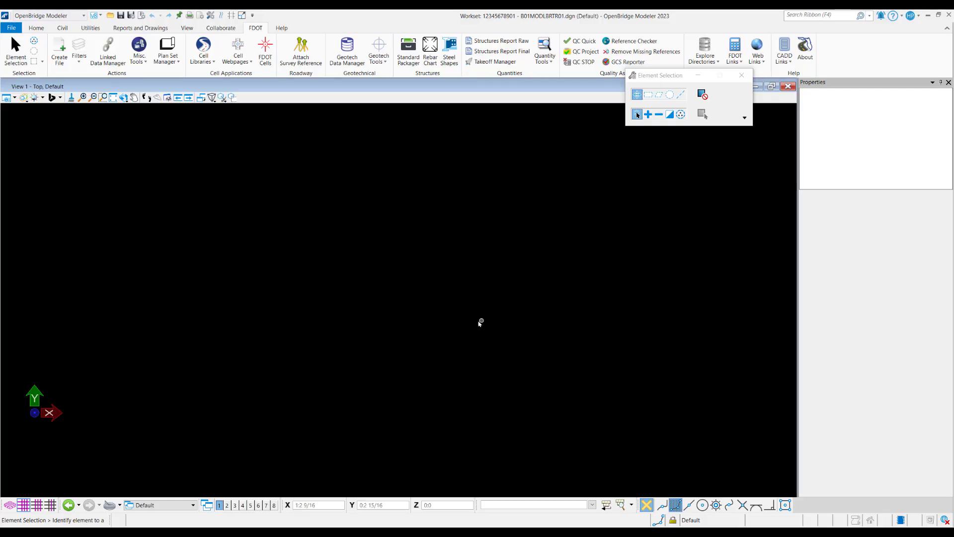
Open B01MODLBRTR01_5.9_End.dgn from the _Select Completed Exercises folder in Structures.
left_click(10, 29)
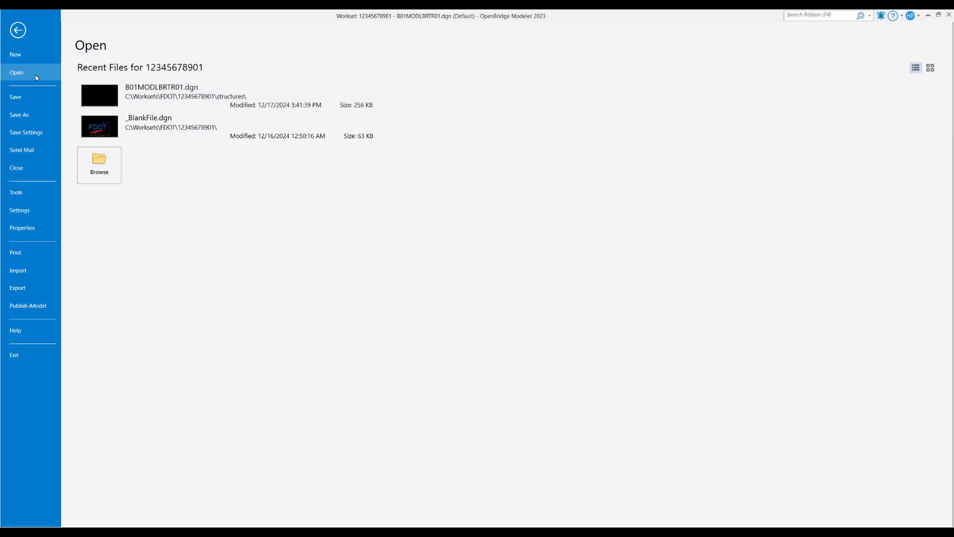
left_click(97, 164)
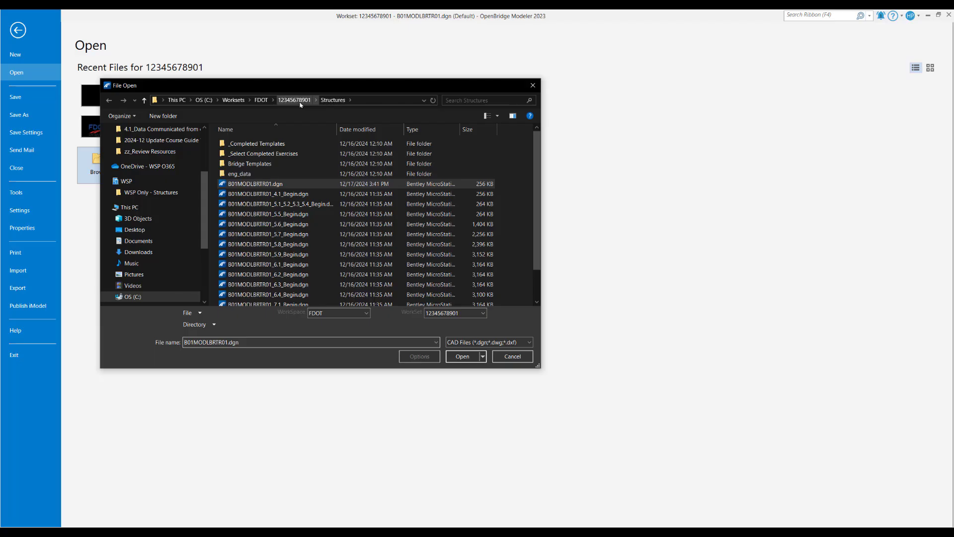
double_click(289, 155)
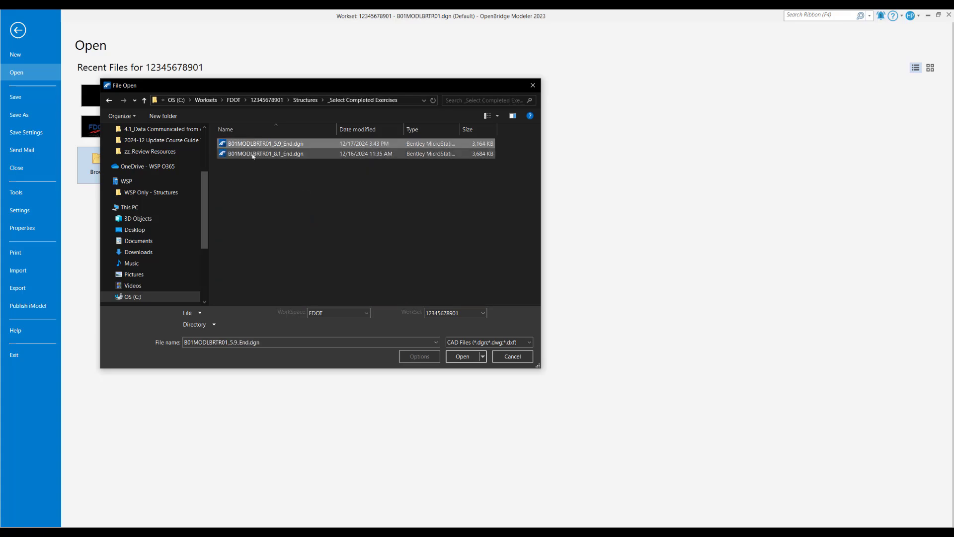
double_click(292, 148)
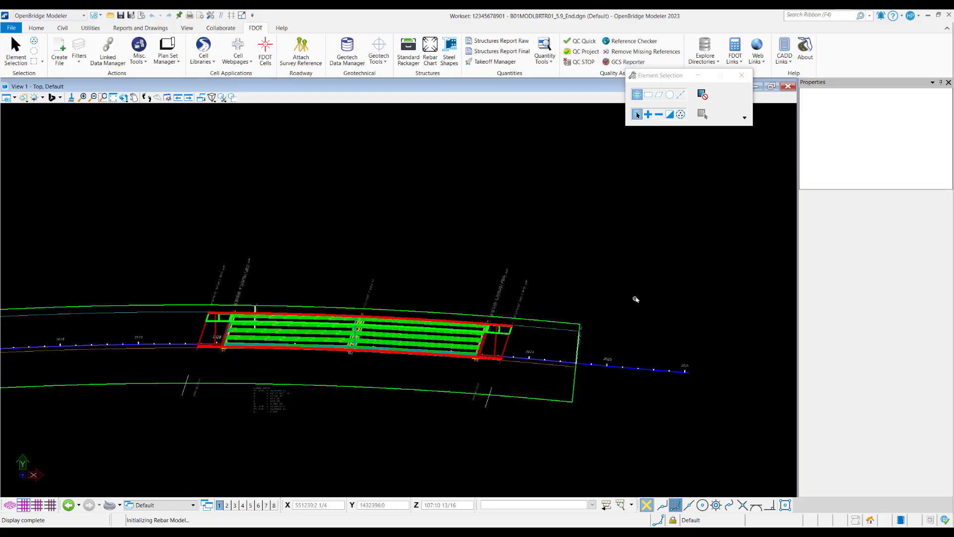
Undock and close the Properties window and the Snap Mode, Key-in and XYZ coordinate toolbars to clear the workspace.
left_click(861, 89)
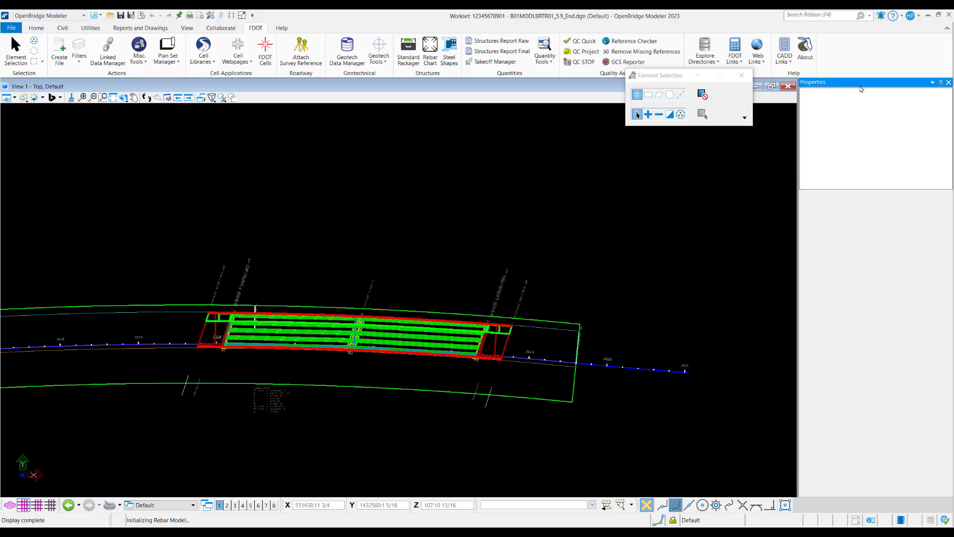
left_click_drag(910, 84, 665, 155)
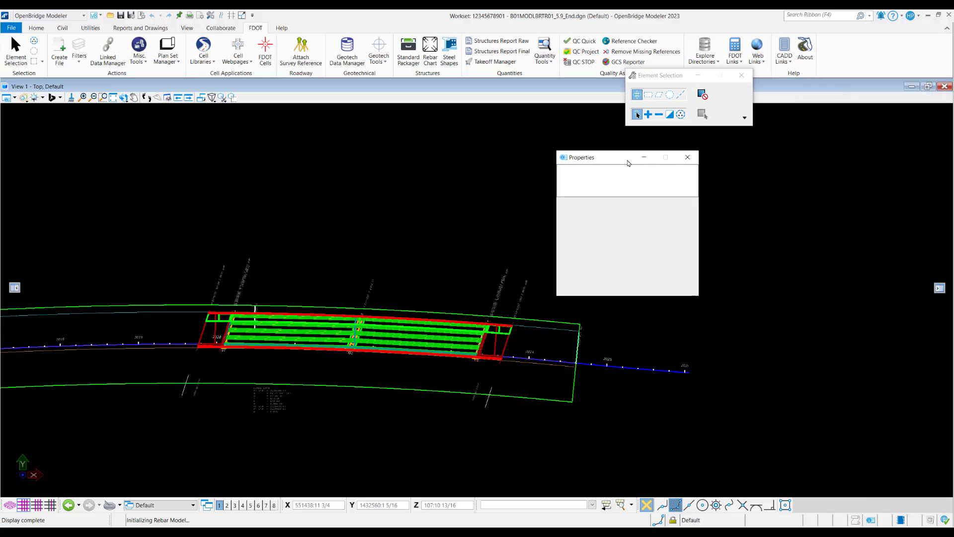
left_click(686, 159)
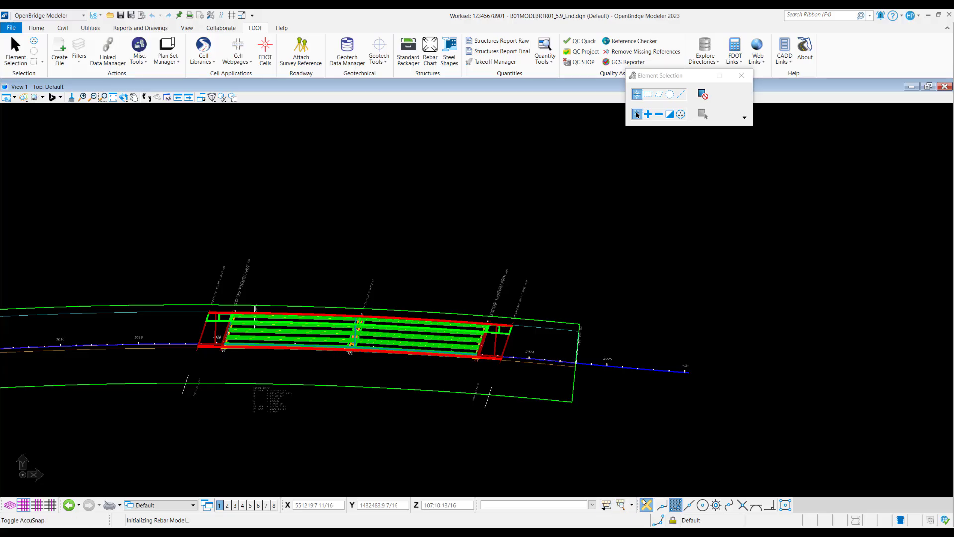
left_click_drag(638, 505, 615, 402)
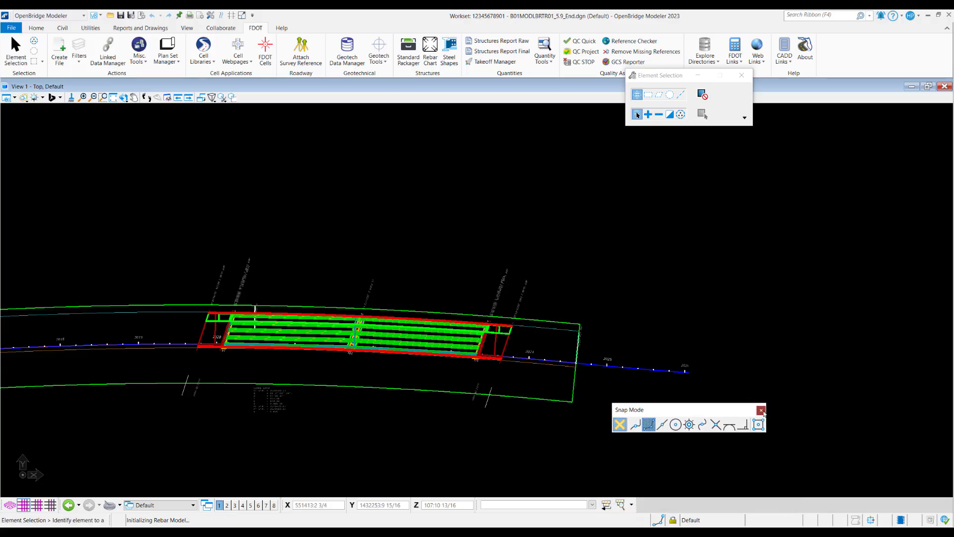
left_click(767, 412)
left_click_drag(477, 505, 475, 381)
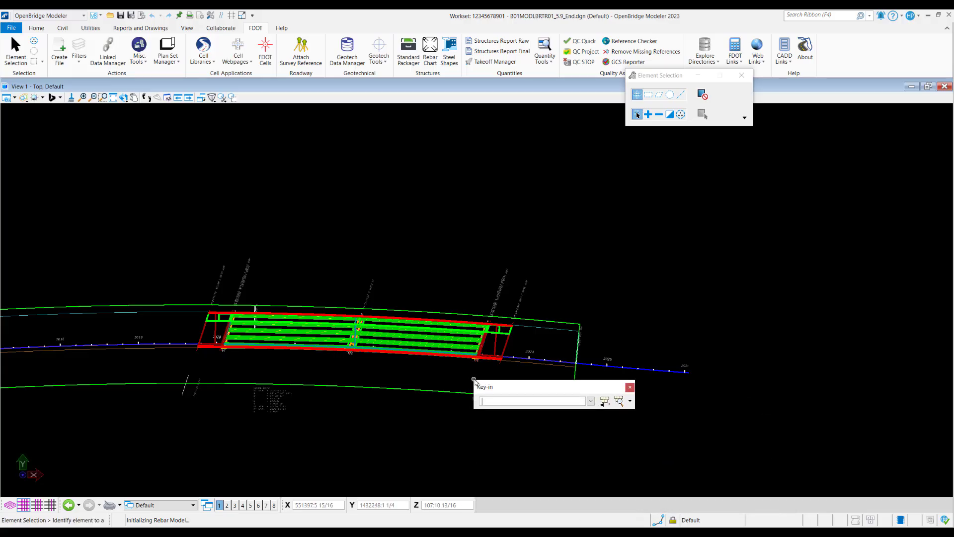
left_click(628, 380)
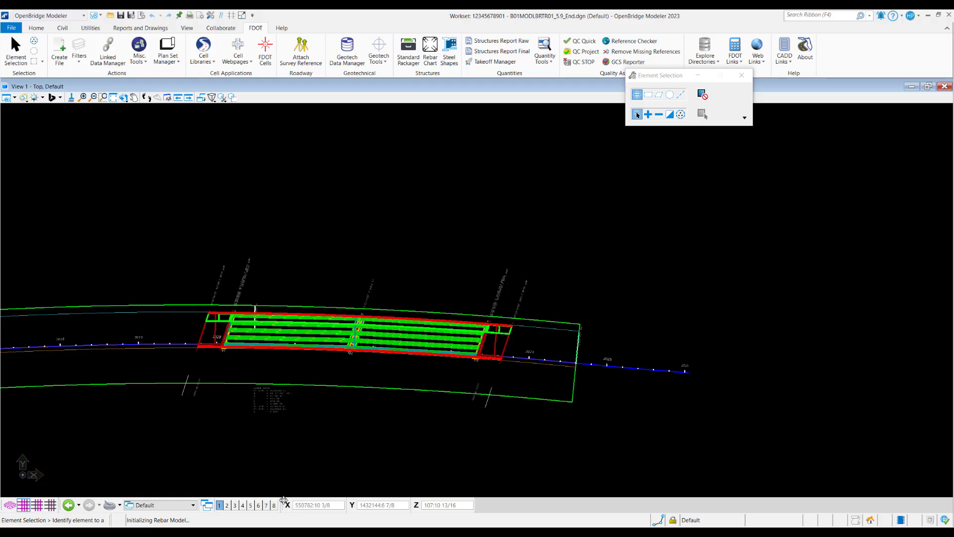
left_click_drag(282, 504, 294, 442)
left_click(348, 444)
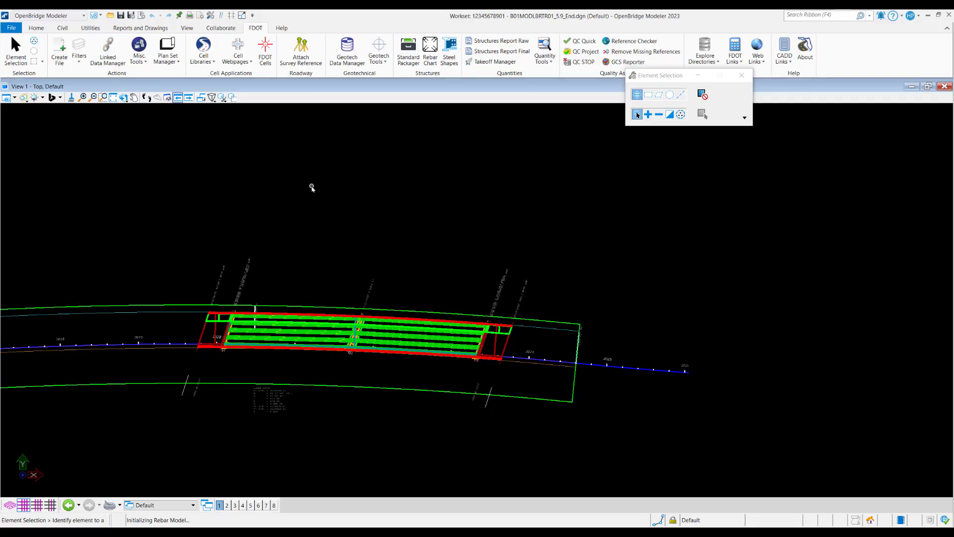
Open Explorer, Level Display and Properties, docking the first two side by side left of the view and Properties on its right.
left_click(36, 27)
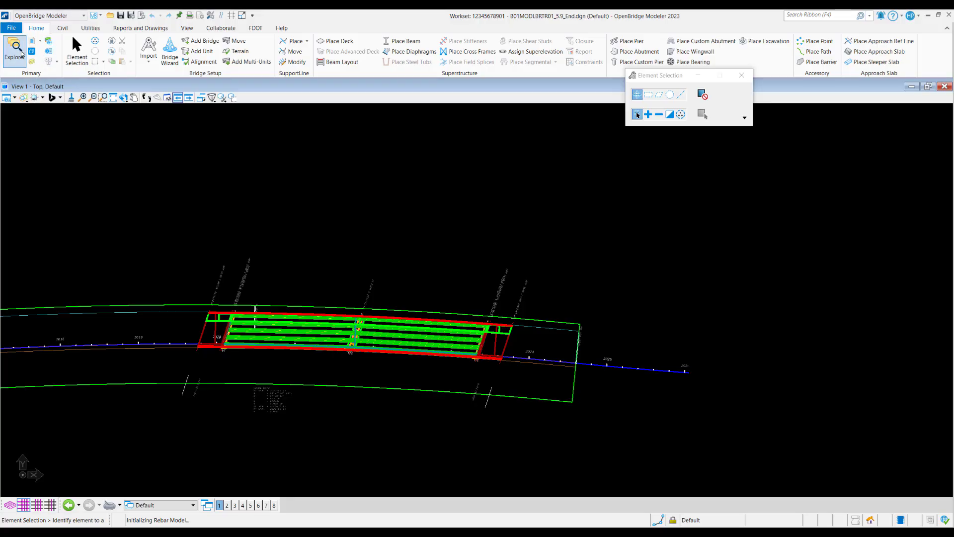
left_click(22, 54)
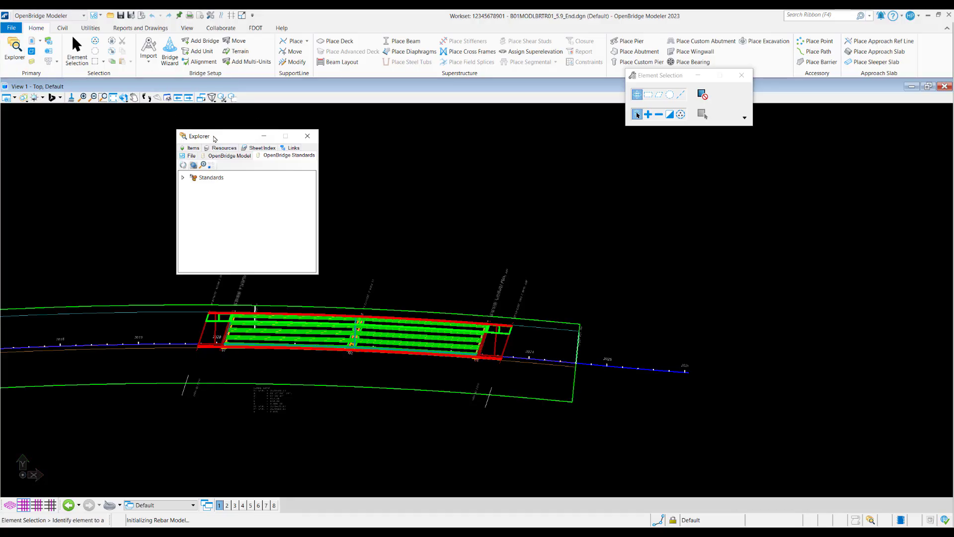
left_click_drag(214, 139, 292, 195)
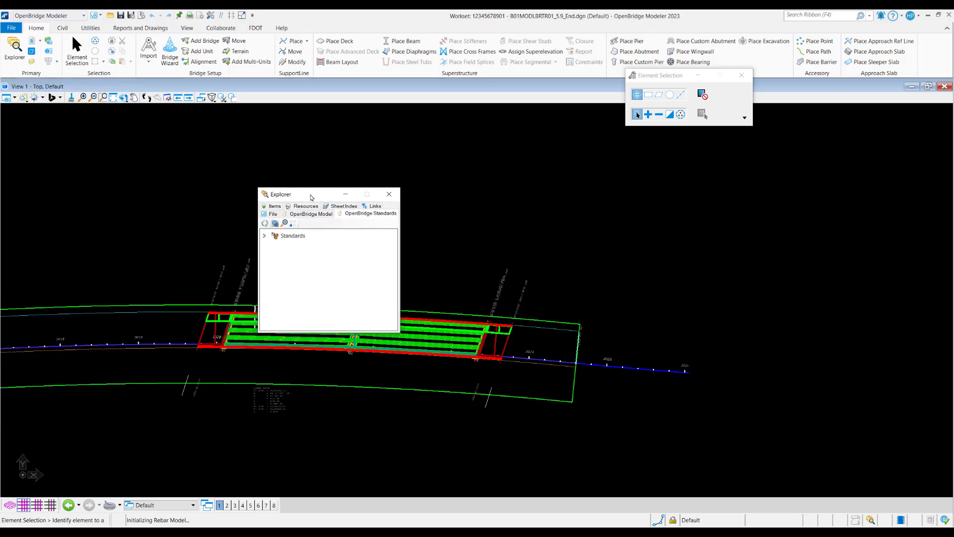
left_click_drag(314, 195, 15, 291)
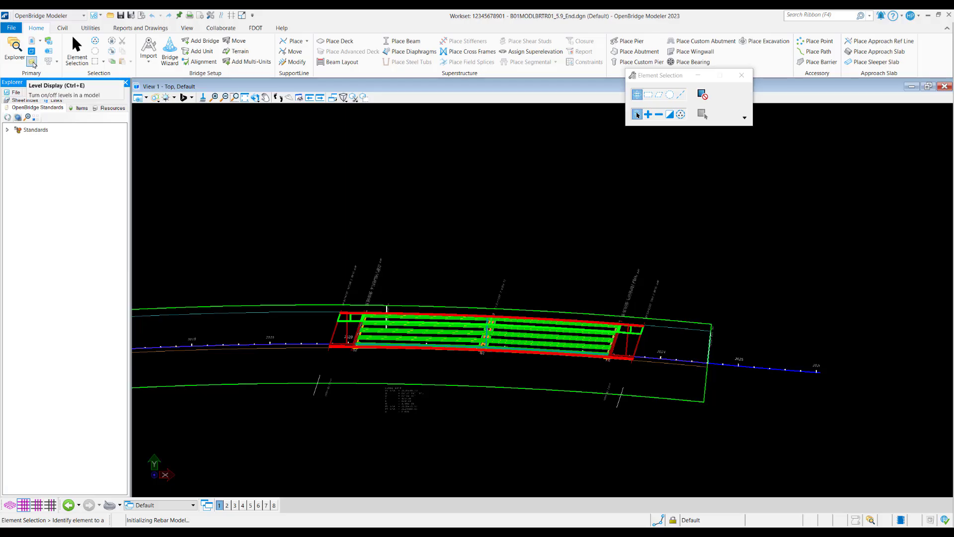
left_click(32, 61)
left_click_drag(226, 137, 15, 291)
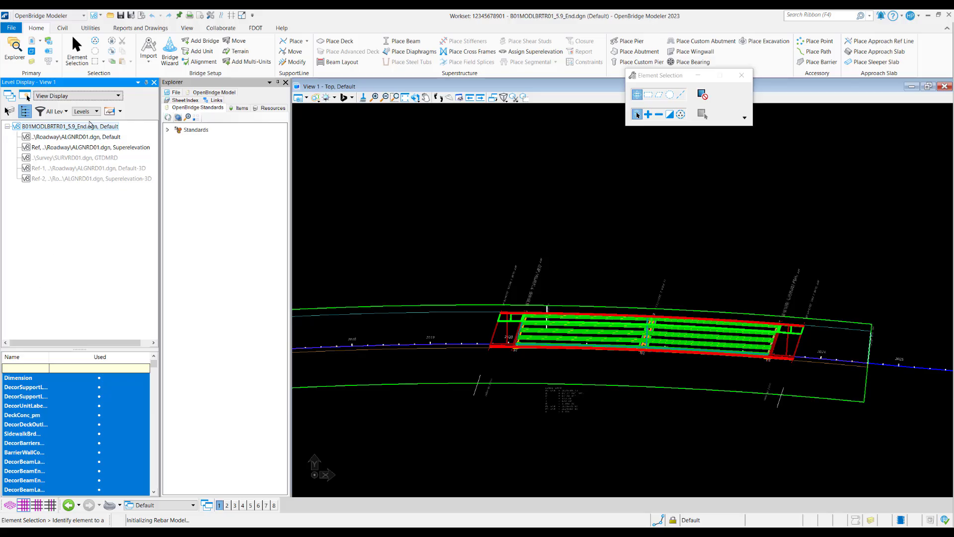
left_click(53, 55)
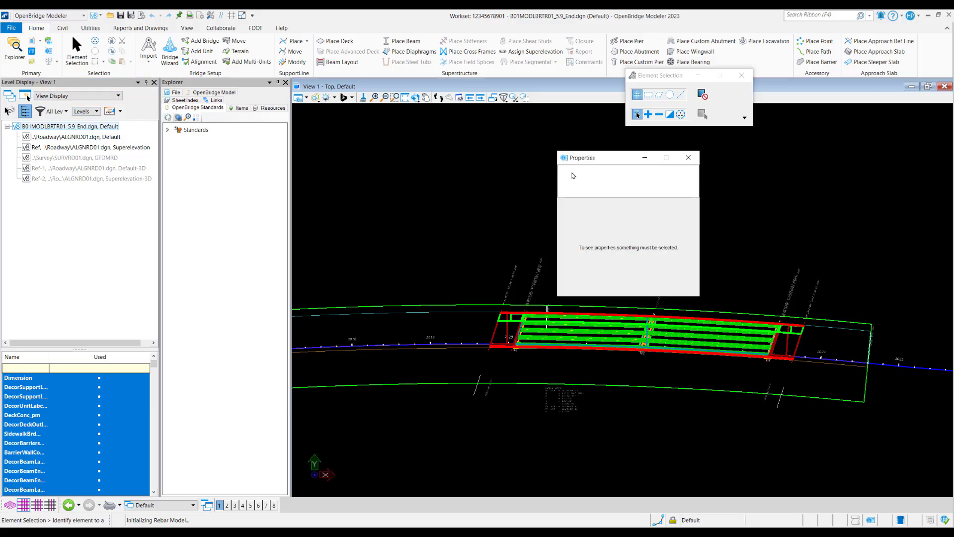
left_click_drag(587, 159, 939, 293)
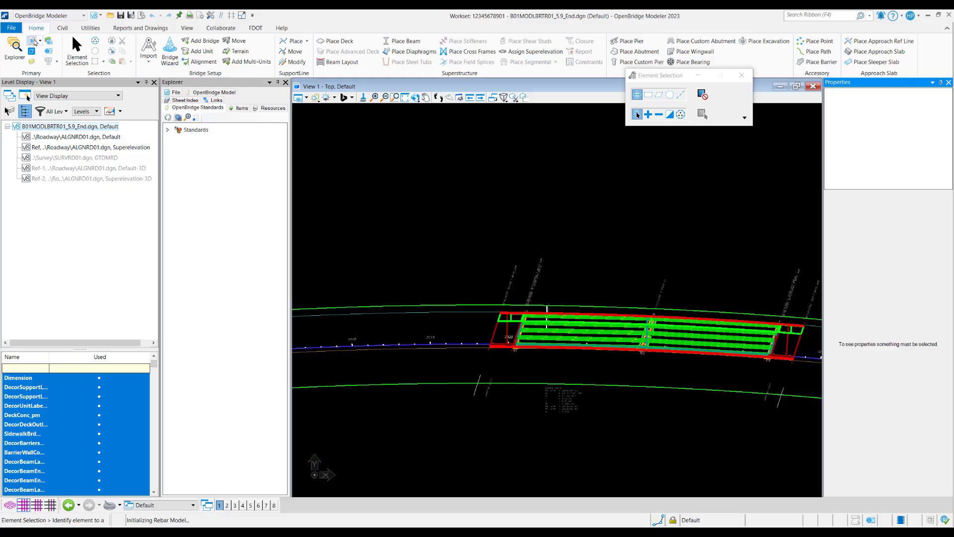
Open the References and Models windows and dock them stacked across the full width below the view.
left_click(47, 51)
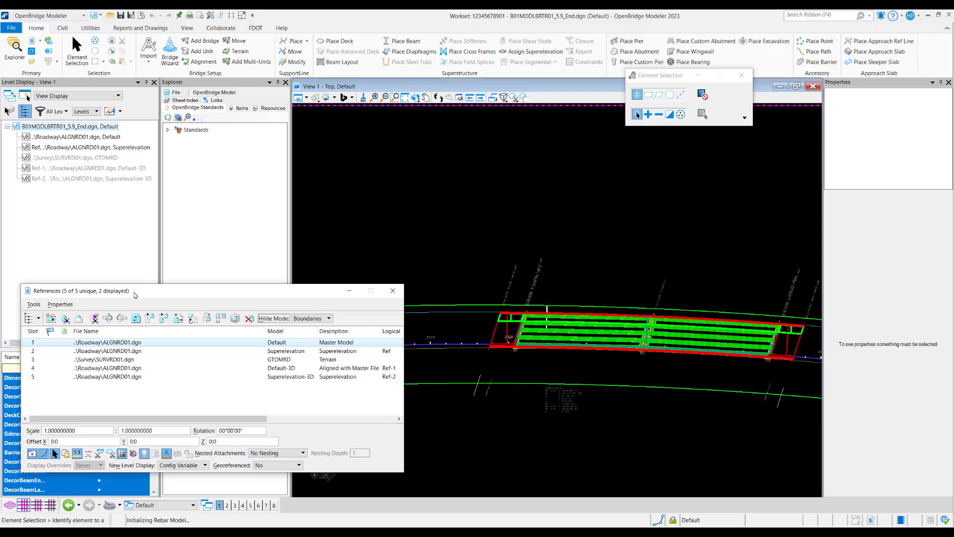
mouse_move(134, 295)
left_mouse_down()
mouse_move(426, 319)
mouse_move(477, 485)
left_mouse_up()
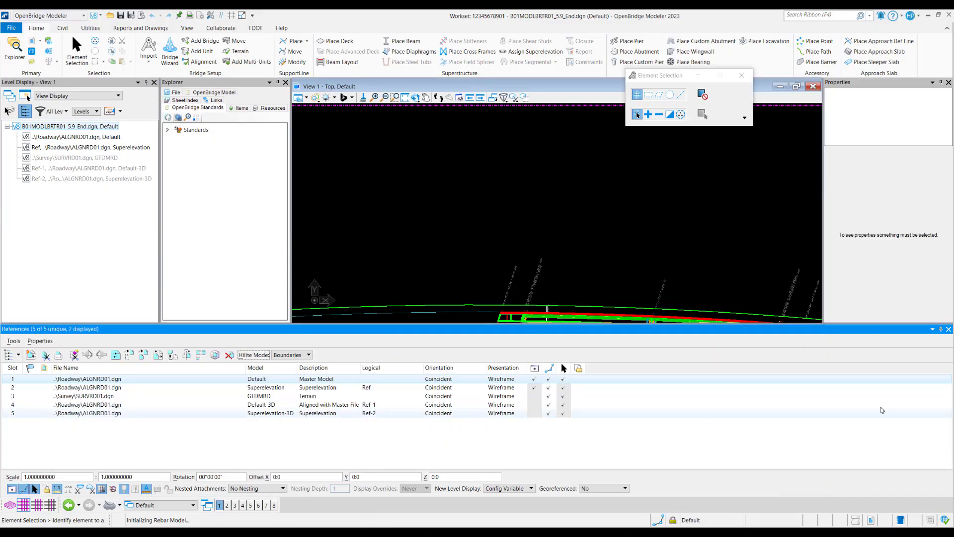
left_click(32, 50)
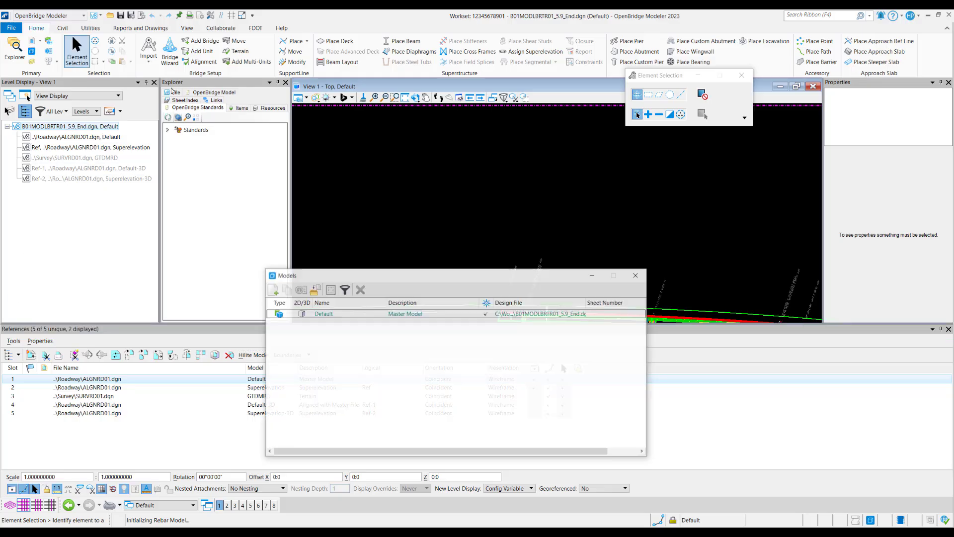
left_click_drag(398, 280, 481, 486)
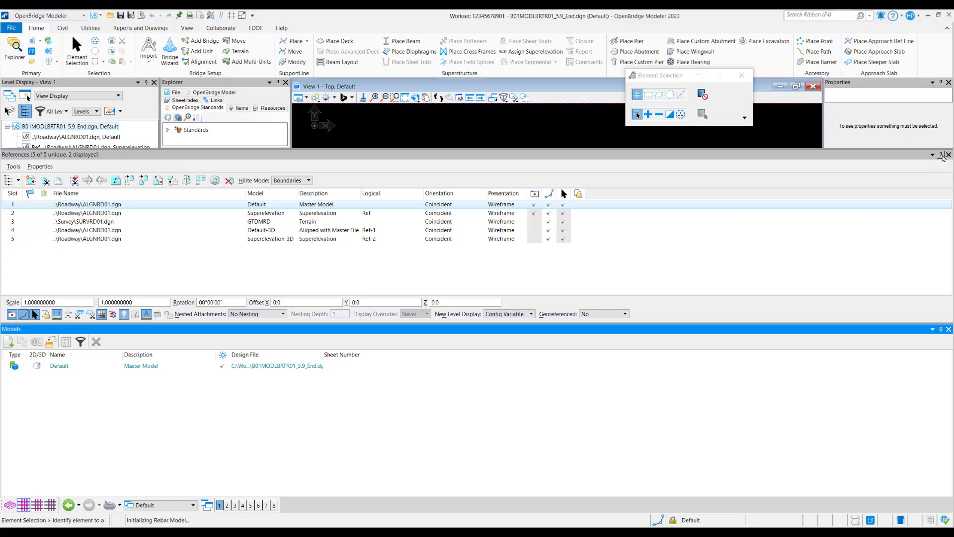
Set the docked References, Models, Level Display and Explorer windows to auto-hide, and briefly reveal References from its collapsed state.
left_click(941, 154)
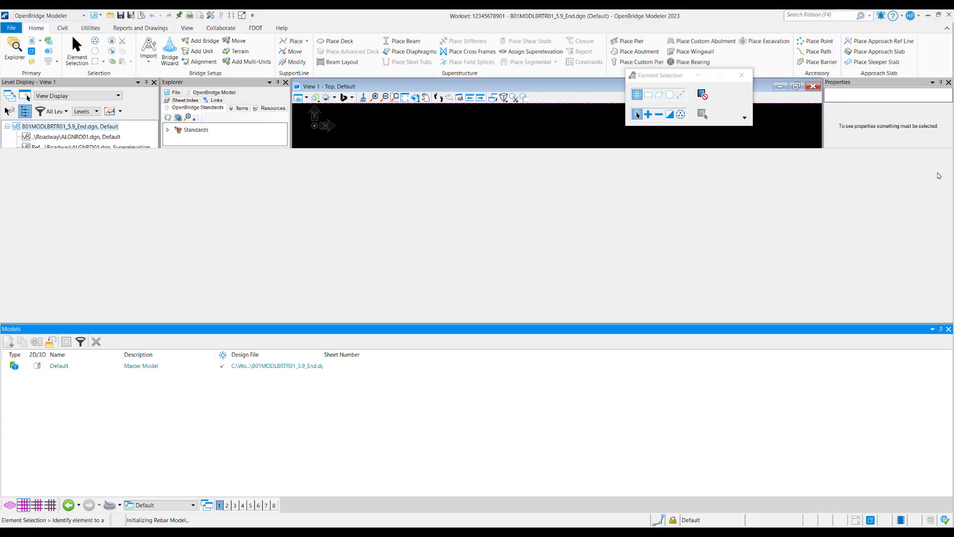
left_click(940, 320)
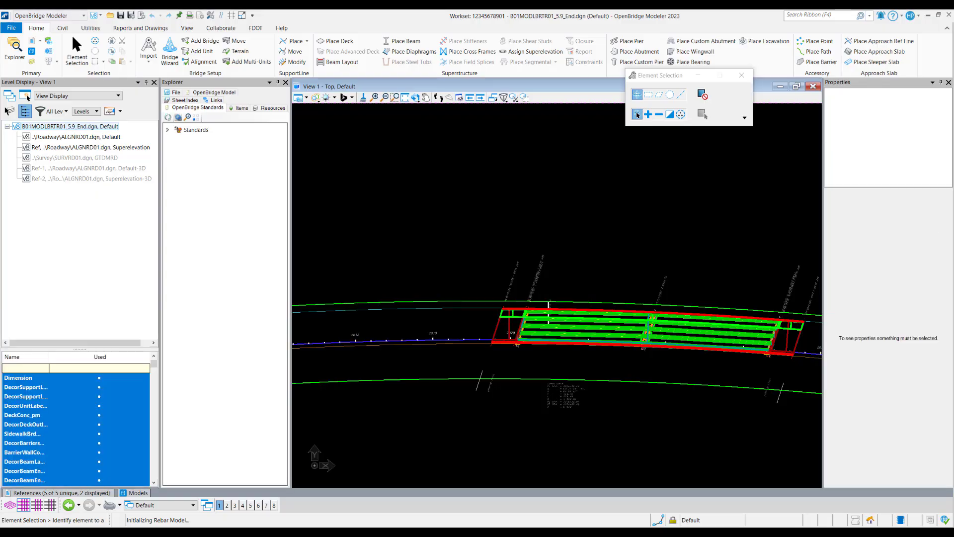
mouse_move(96, 496)
mouse_move(103, 494)
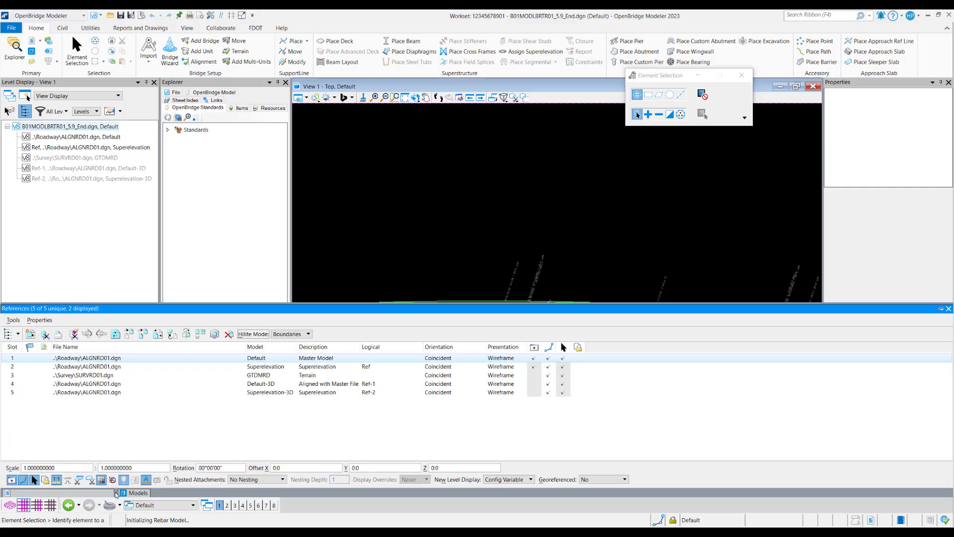
mouse_move(133, 493)
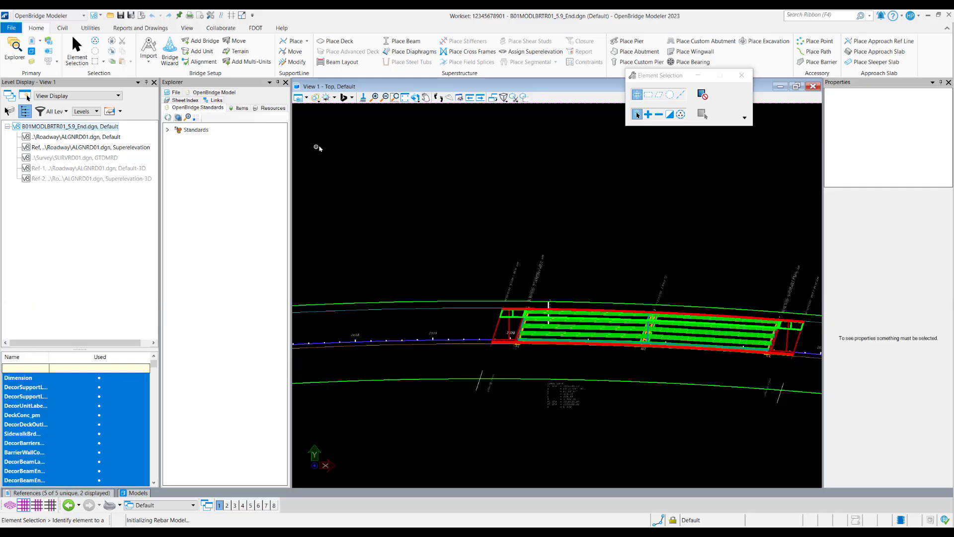
left_click(146, 83)
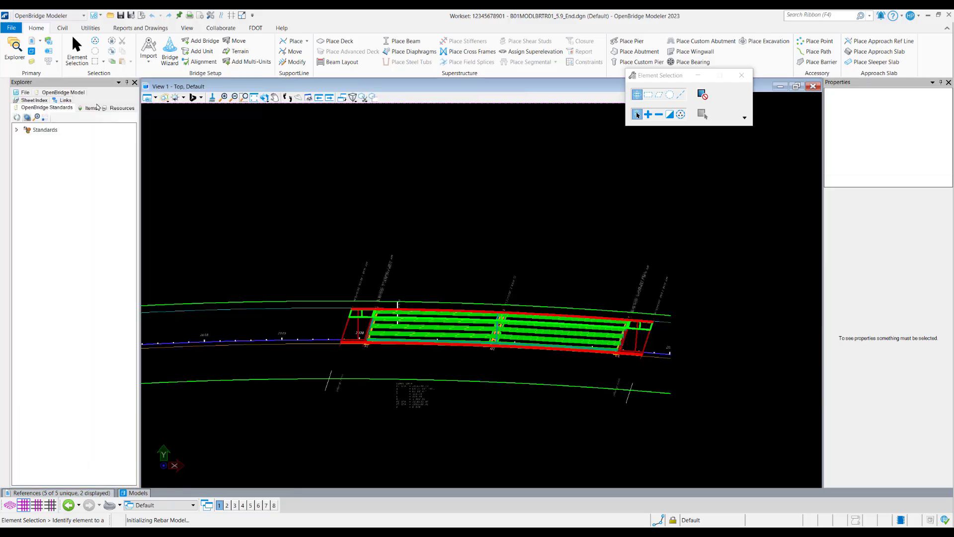
left_click(127, 83)
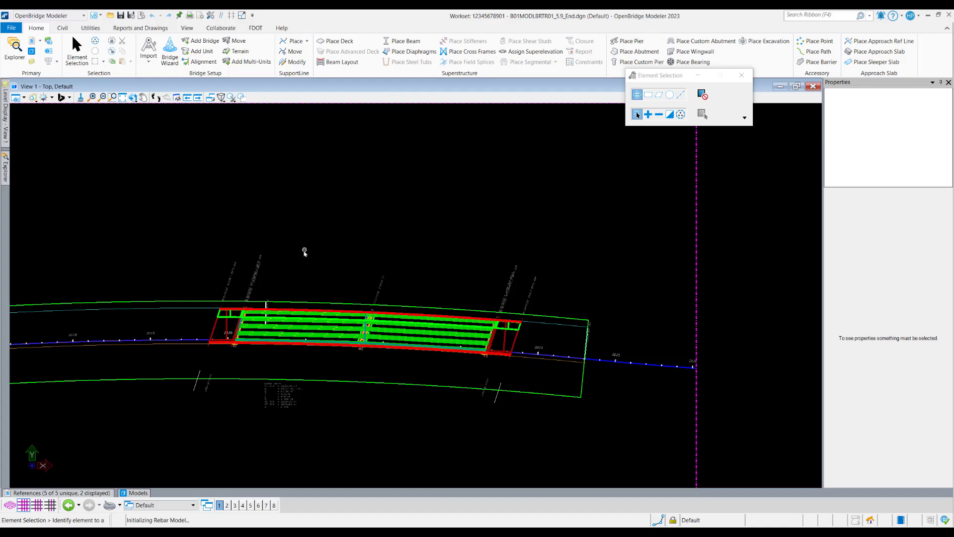
Minimize the ribbon to try its temporary display of the Home commands, and restore the full ribbon.
double_click(36, 28)
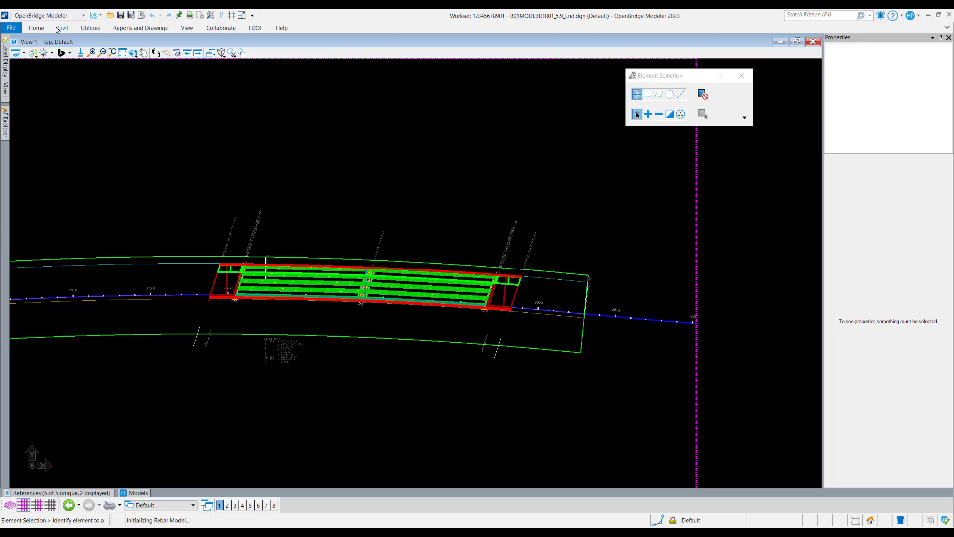
left_click(37, 28)
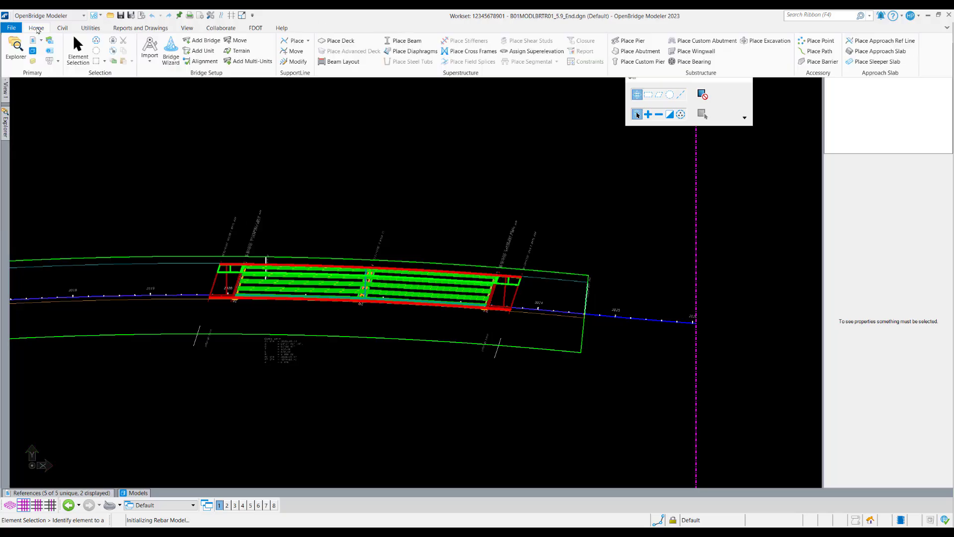
left_click(91, 143)
double_click(36, 28)
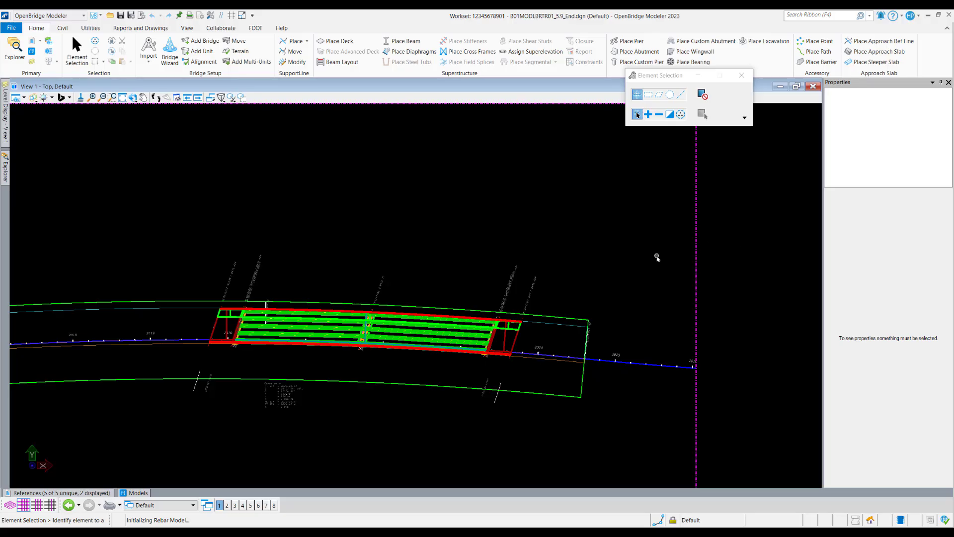
Move the floating Element Selection window clear of the ribbon, and check the customization options of the Substructure group.
left_click_drag(657, 78, 702, 129)
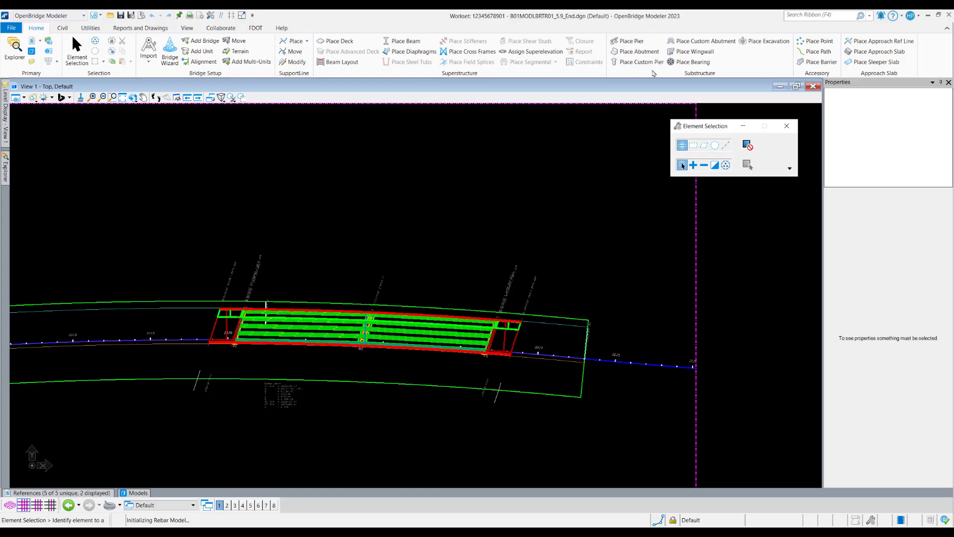
right_click(648, 73)
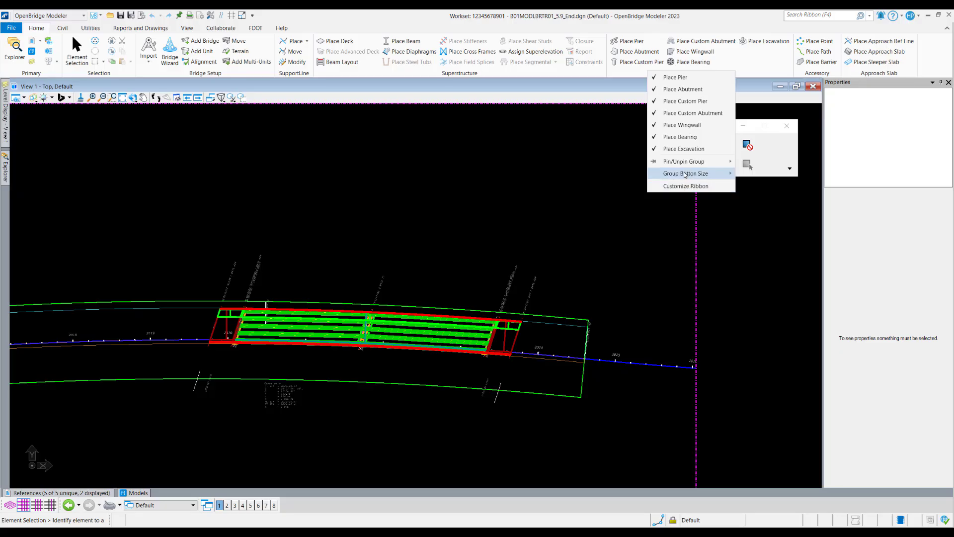
left_click(555, 184)
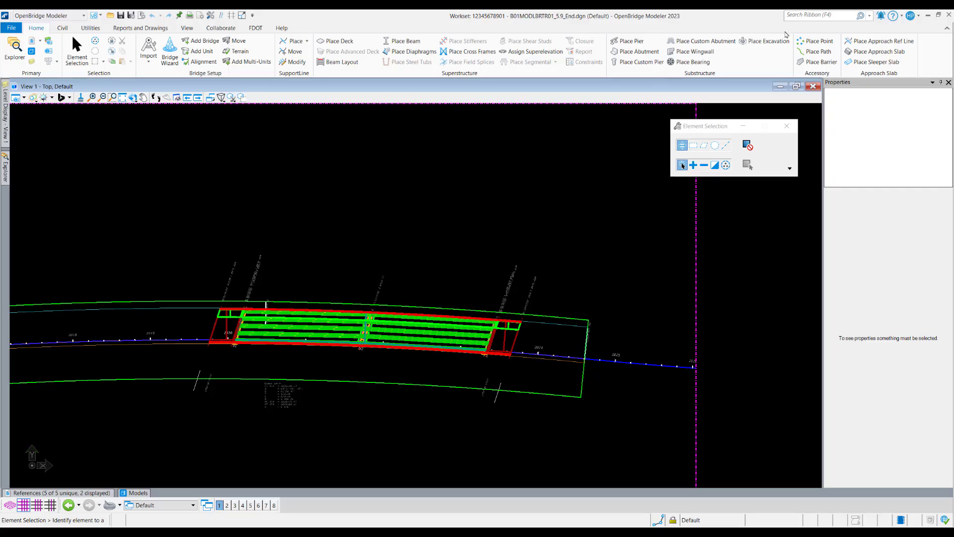
Search the ribbon for AccuDraw, Key-in and Snap Mode, and open each as a floating toolbar.
left_click(808, 16)
type("ac")
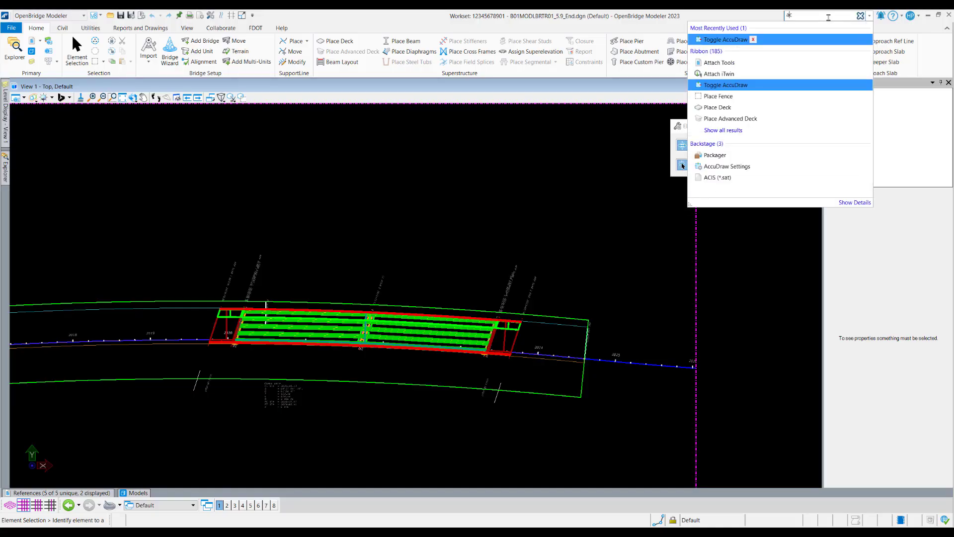
key("Return")
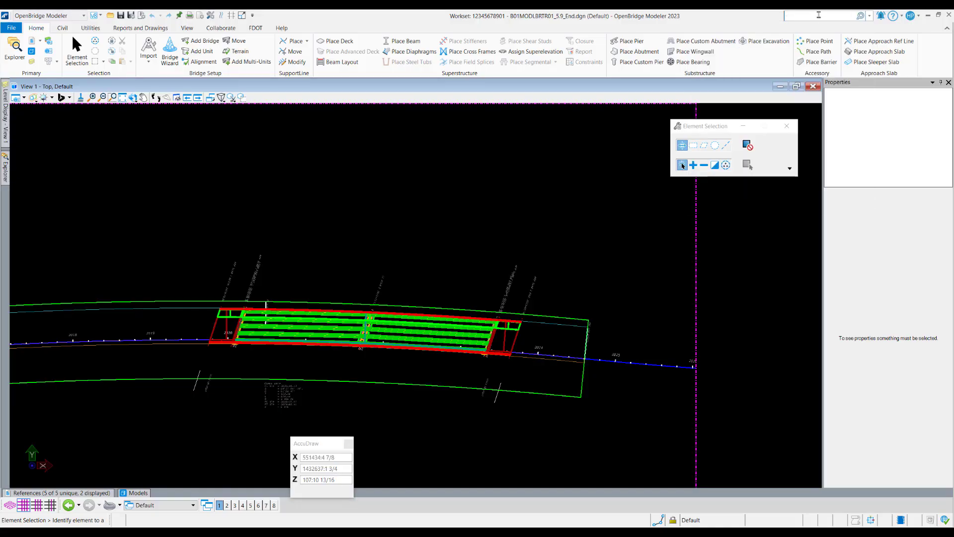
type("key")
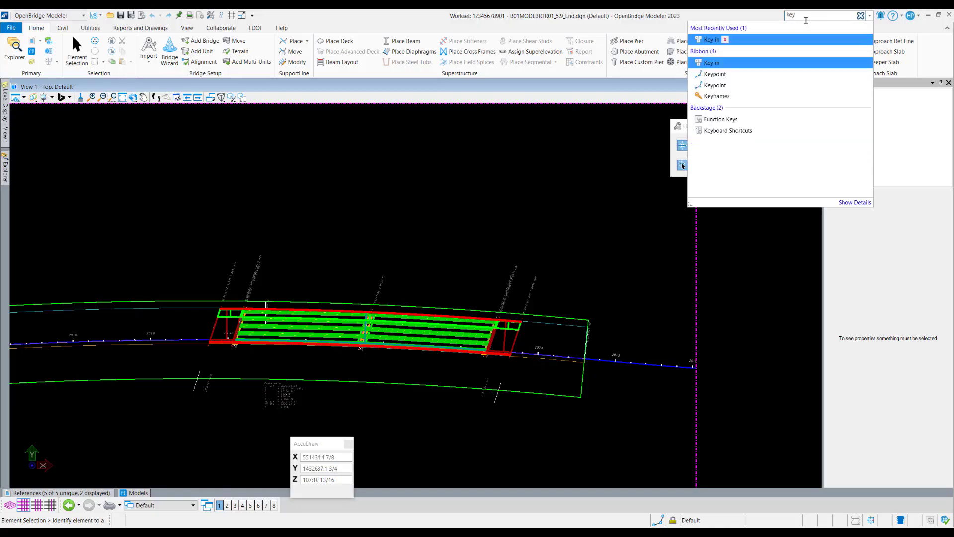
left_click(711, 40)
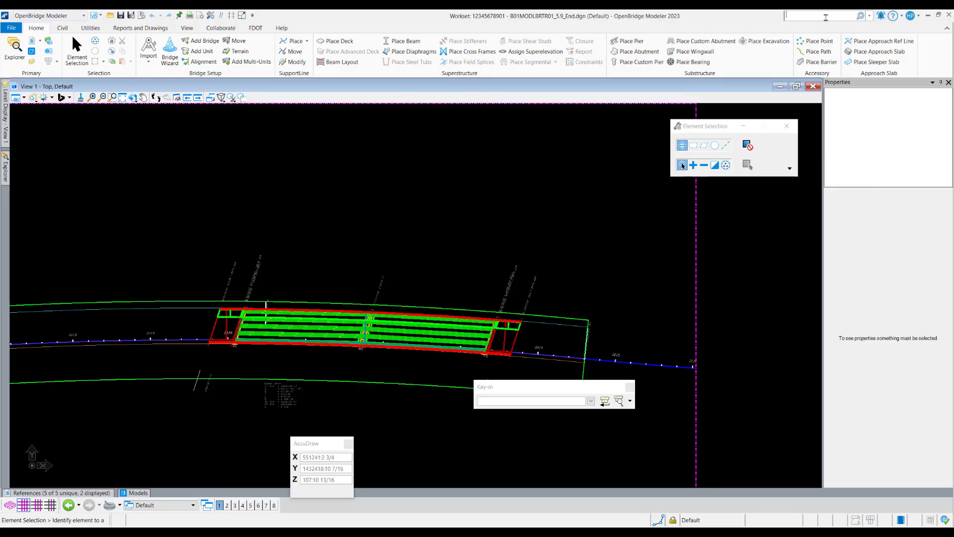
left_click(826, 17)
type("snap")
left_click(730, 39)
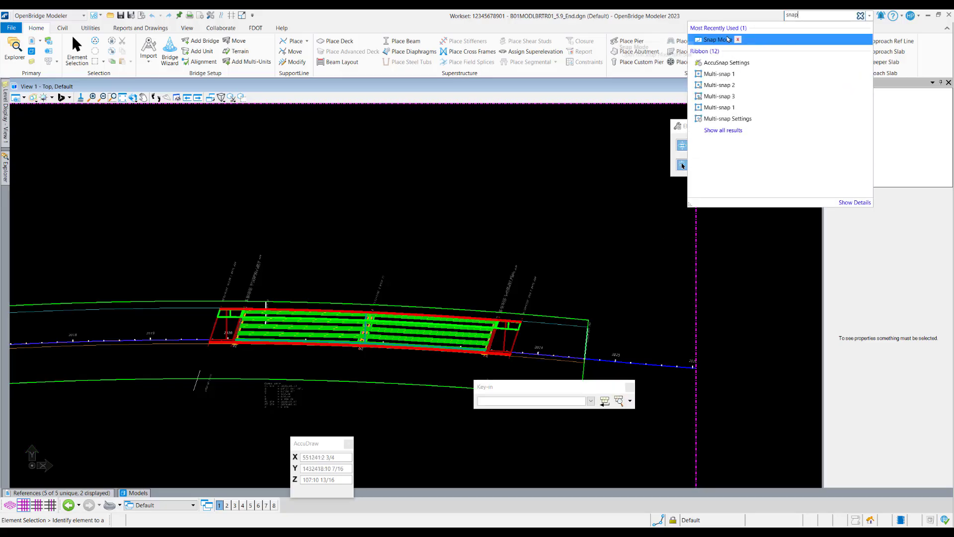
Dock the AccuDraw, Key-in and Snap Mode toolbars in one row beside the view groups below the view.
left_click_drag(324, 445, 302, 503)
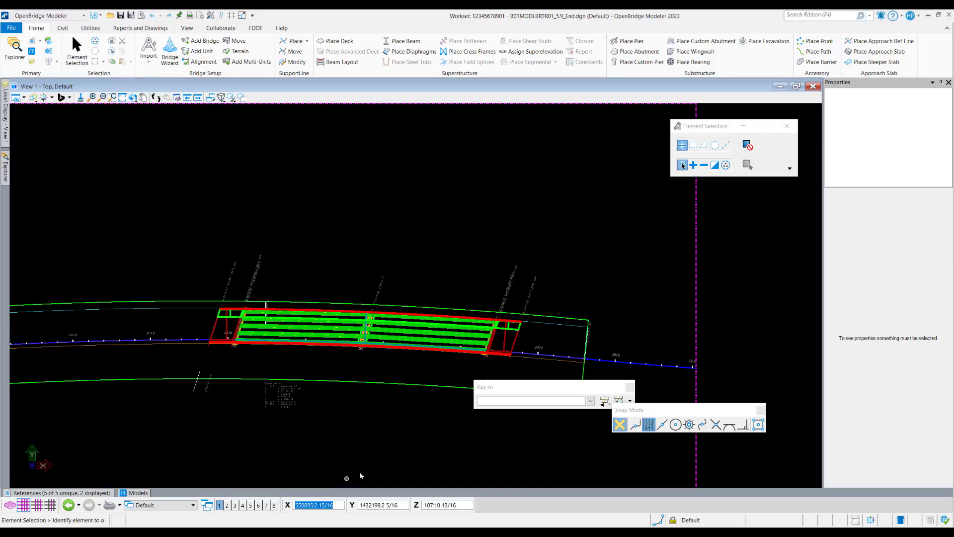
left_click_drag(502, 385, 502, 506)
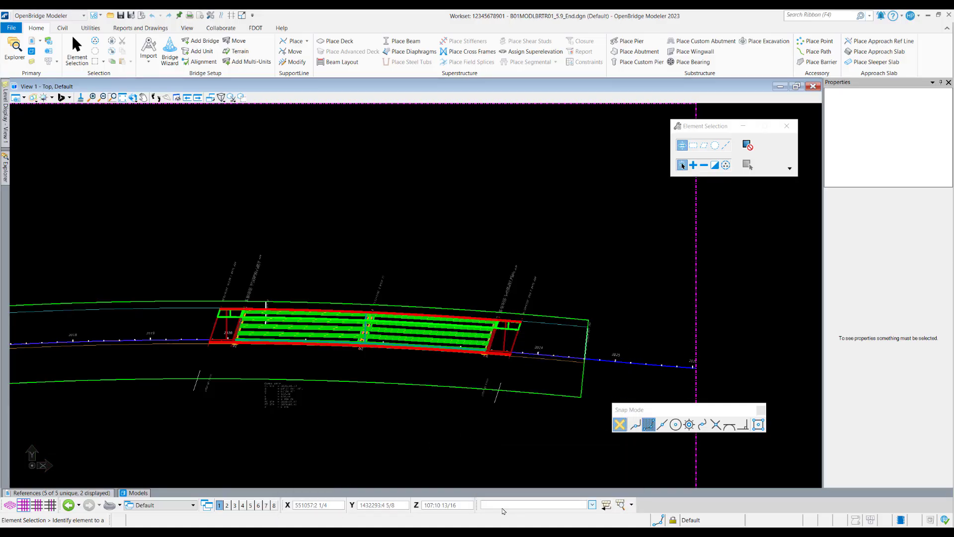
left_click_drag(646, 410, 658, 507)
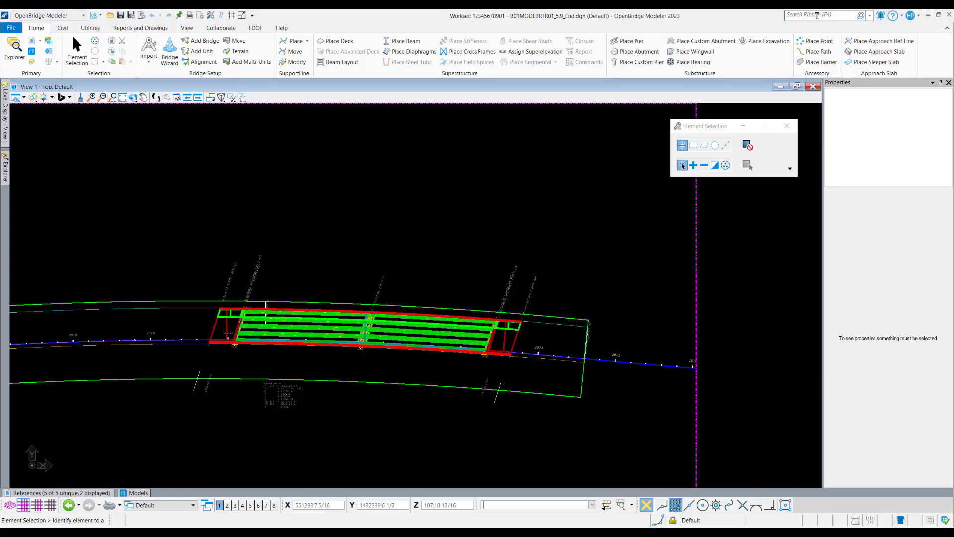
Review the available workflows and keep OpenBridge Modeler as the active one.
left_click(64, 15)
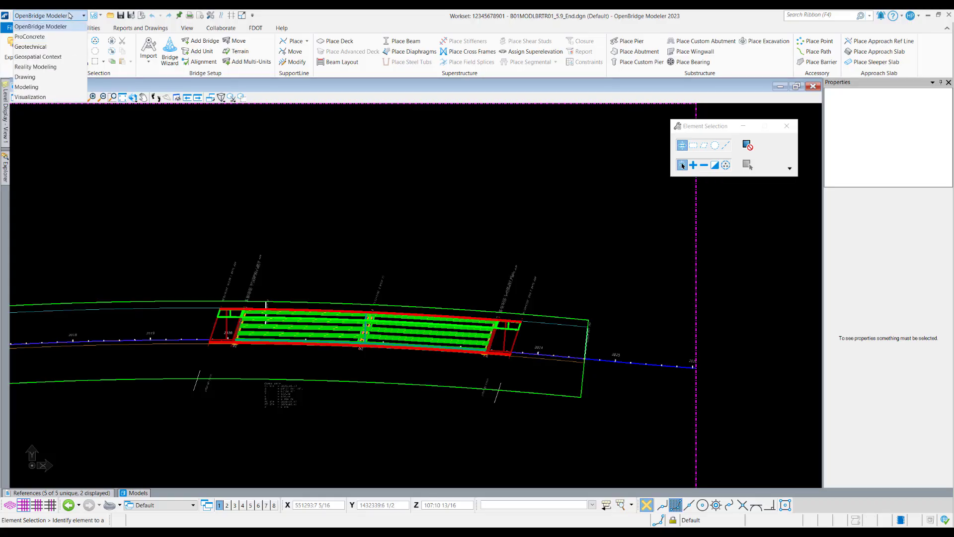
left_click(48, 27)
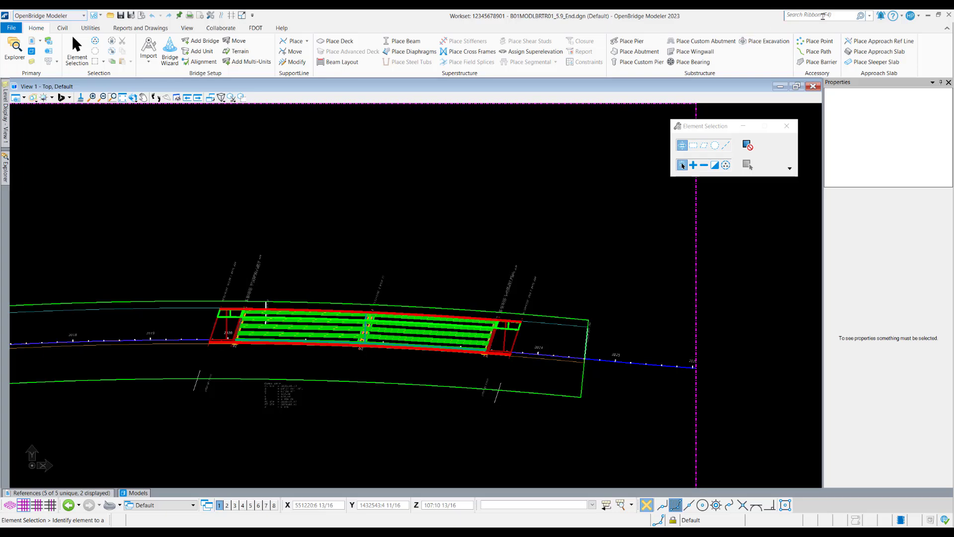
Search the ribbon for "line" and expand the list to all matching ribbon commands.
left_click(823, 16)
type("line")
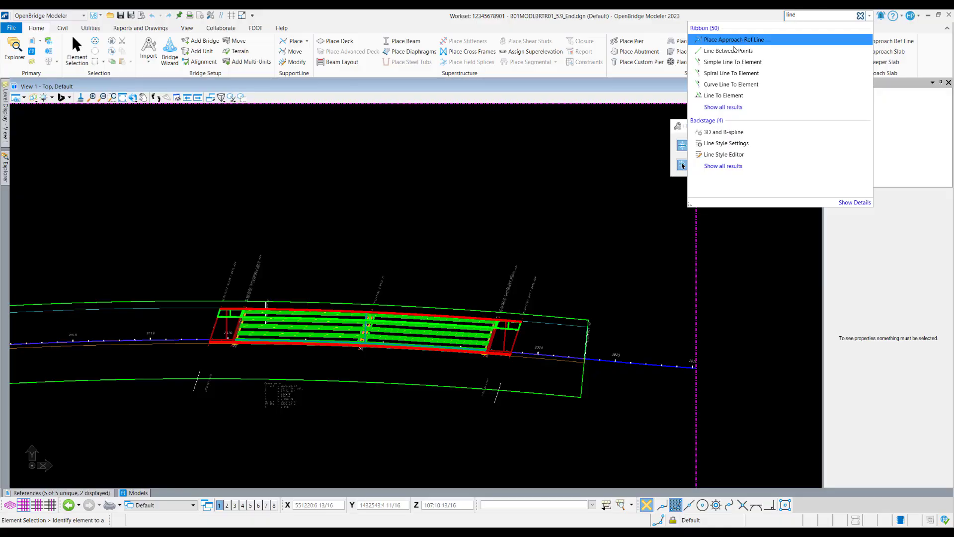
left_click(724, 107)
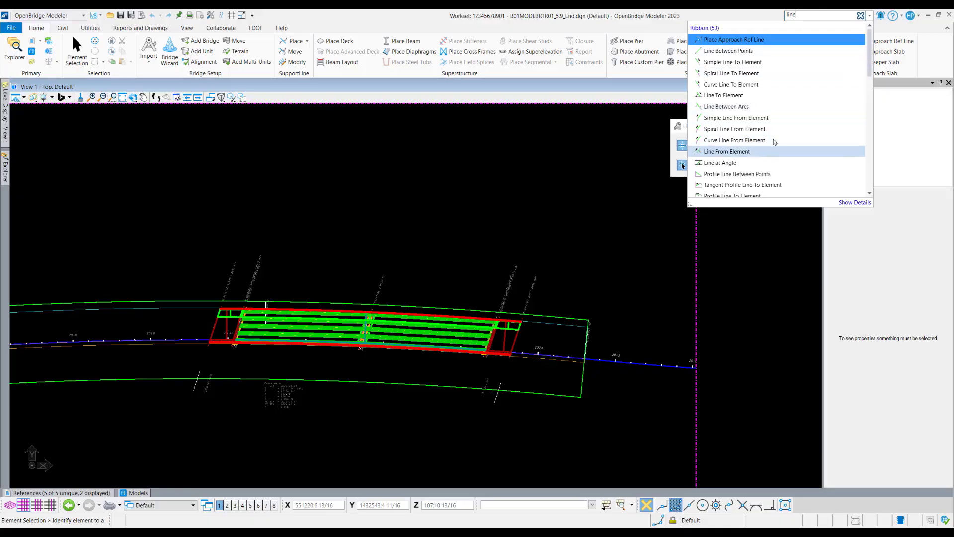
Look through the "line" matches for the Place SmartLine command's ribbon locations and show the Reports and Drawings tools containing it.
scroll(755, 159, "down", 3)
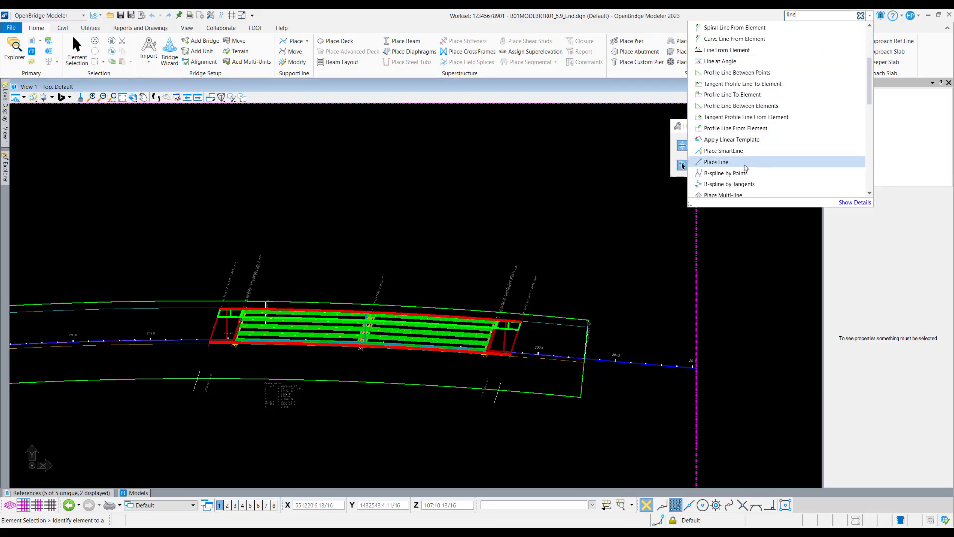
scroll(746, 168, "down", 2)
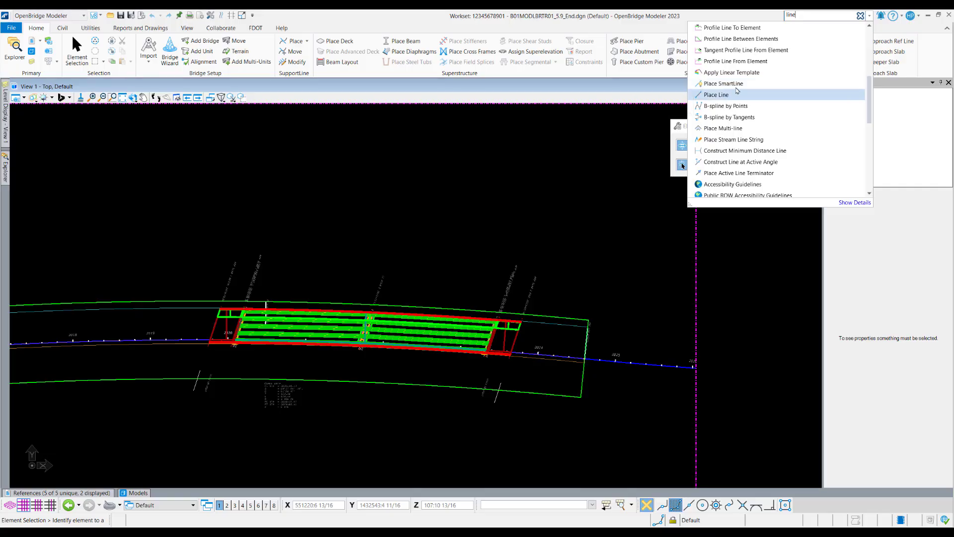
mouse_move(743, 86)
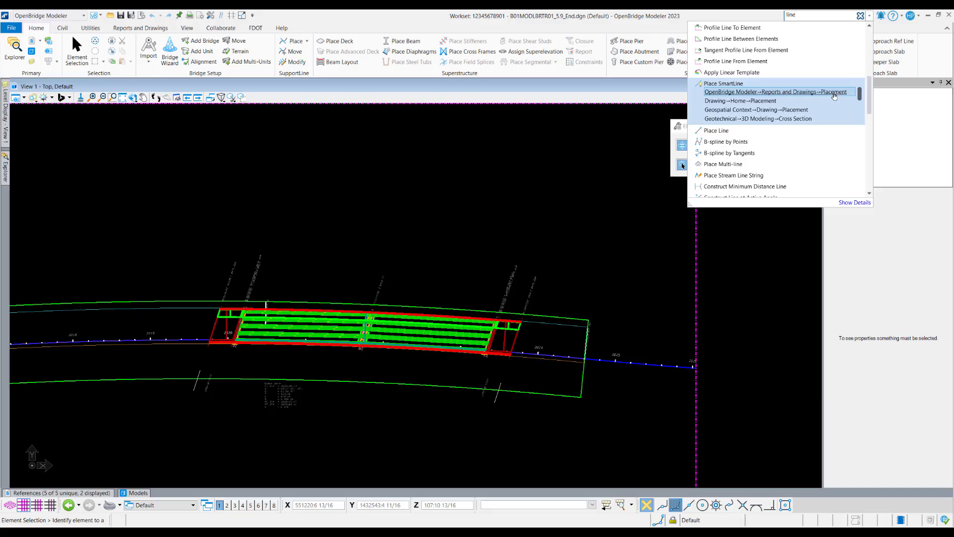
left_click(150, 31)
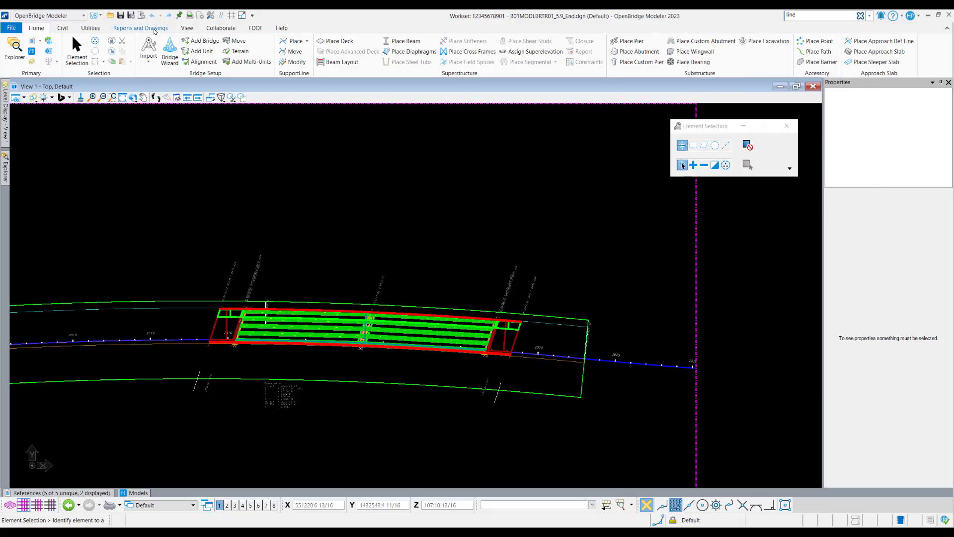
left_click(154, 31)
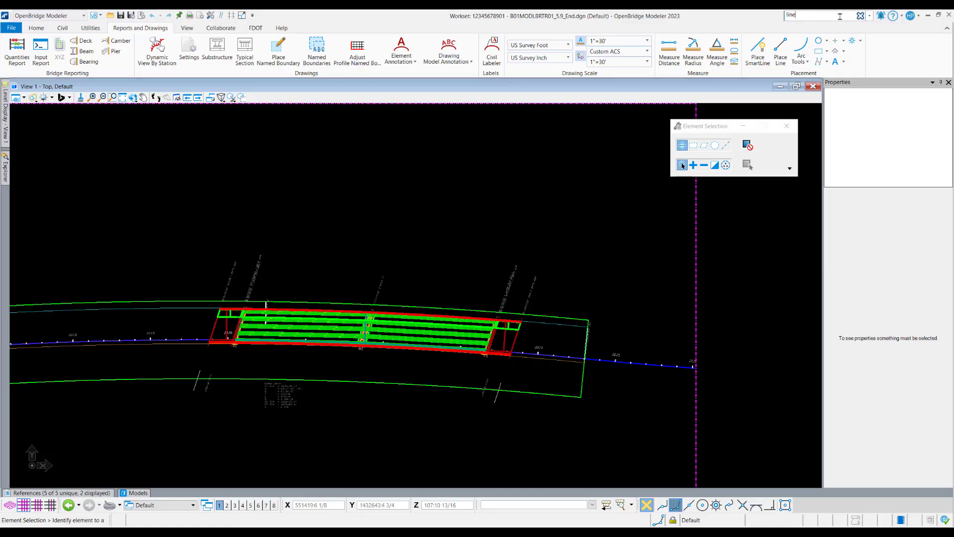
Search the ribbon for "place line" and start the Place Line command.
left_click_drag(840, 17, 740, 17)
type("place line")
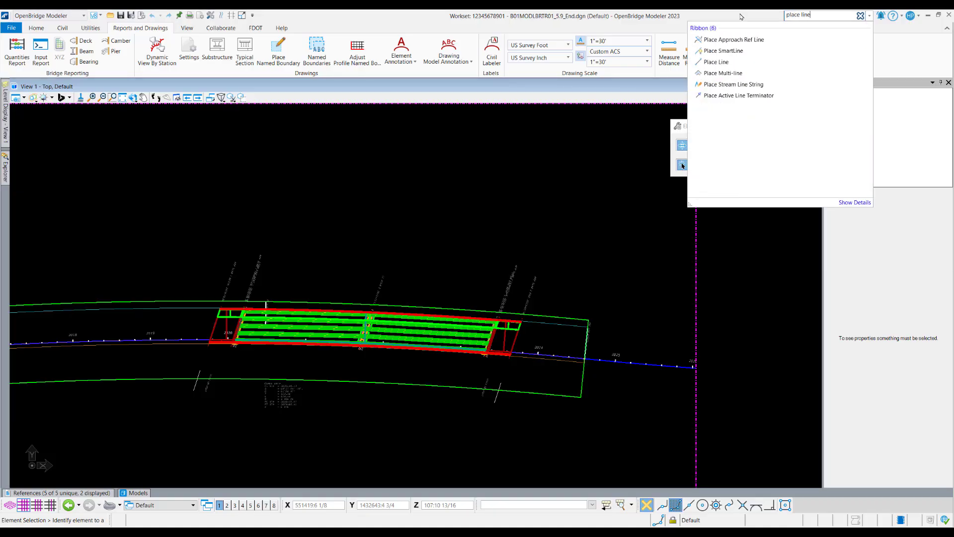
left_click(723, 64)
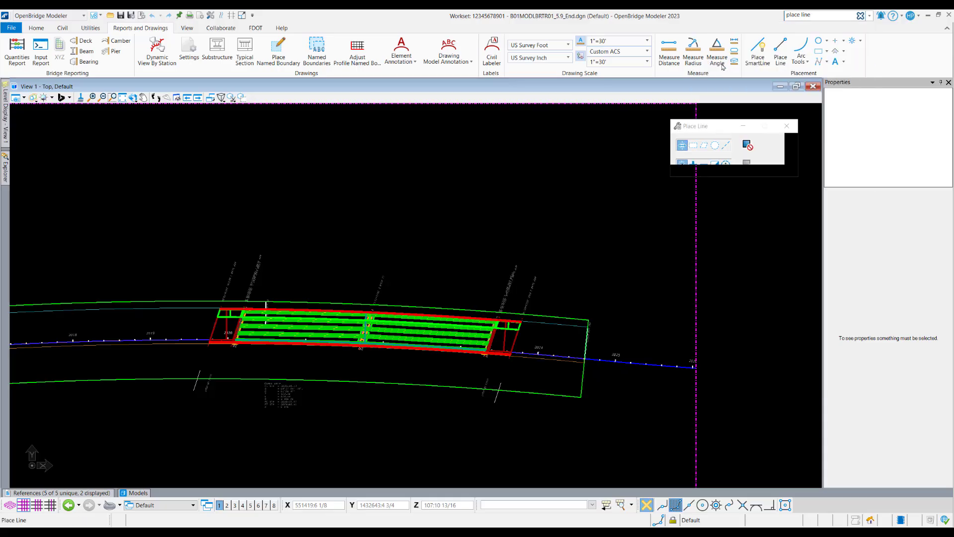
Search the ribbon for "place", review the ribbon locations of the recently used Place Line command, and leave the command.
left_click(842, 15)
type("place")
mouse_move(717, 42)
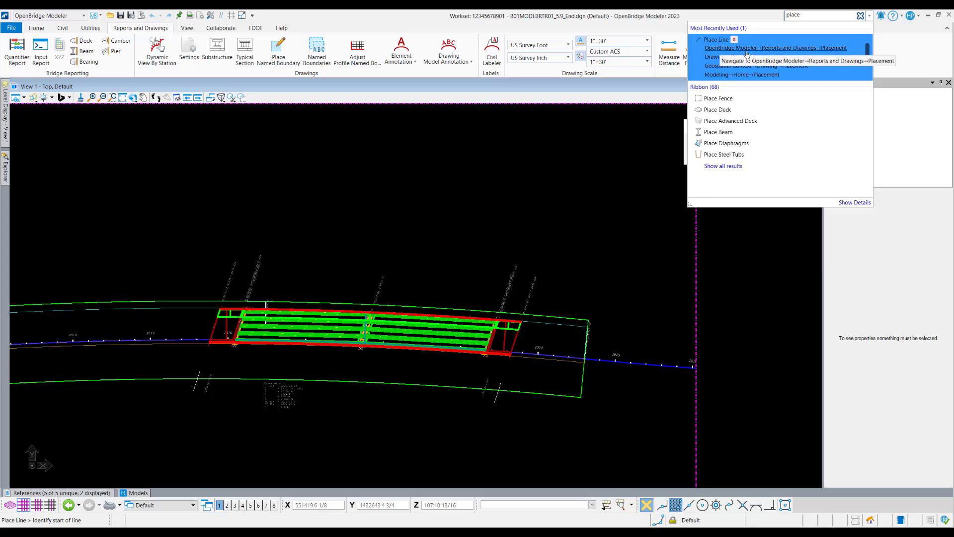
left_click(727, 75)
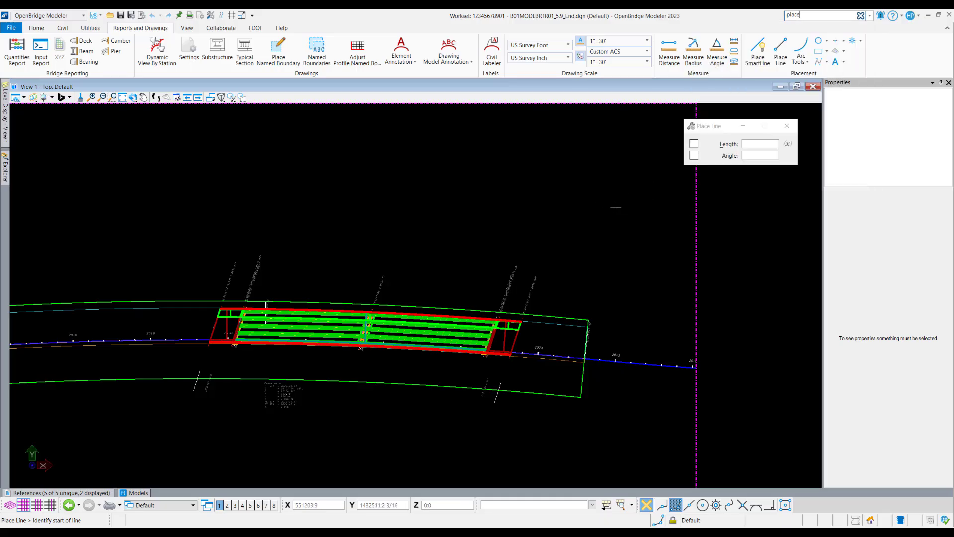
key("Escape")
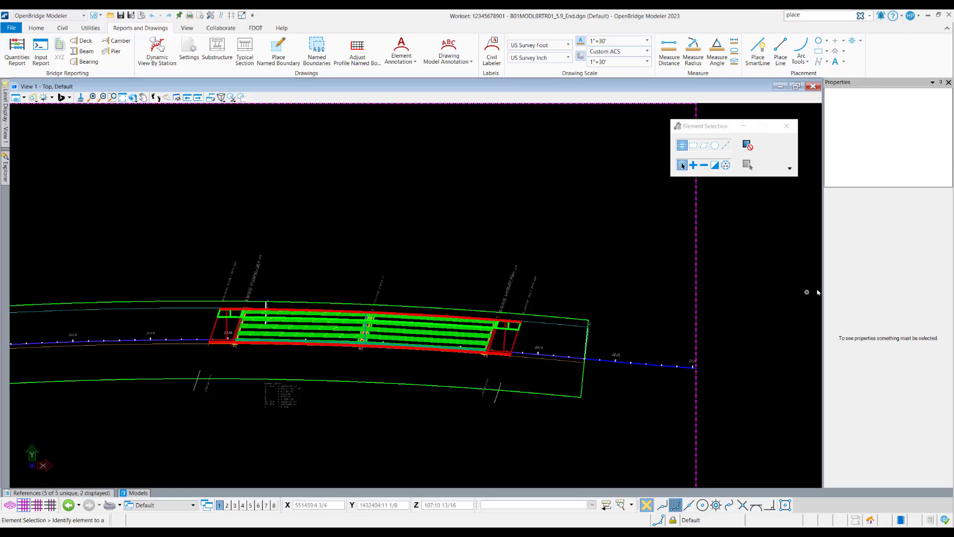
Show the FDOT tools and examine the Plan Set Manager's sheet editing options.
left_click(256, 28)
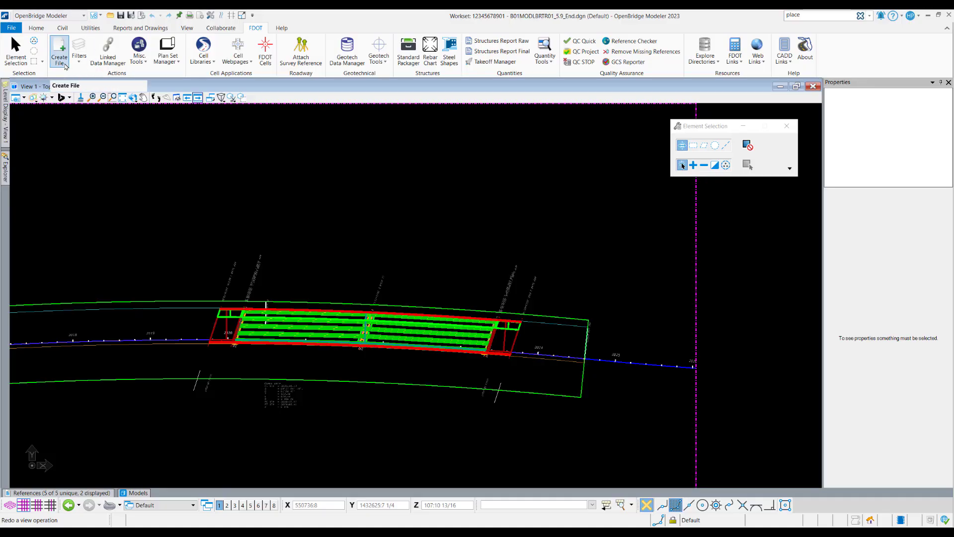
left_click(174, 63)
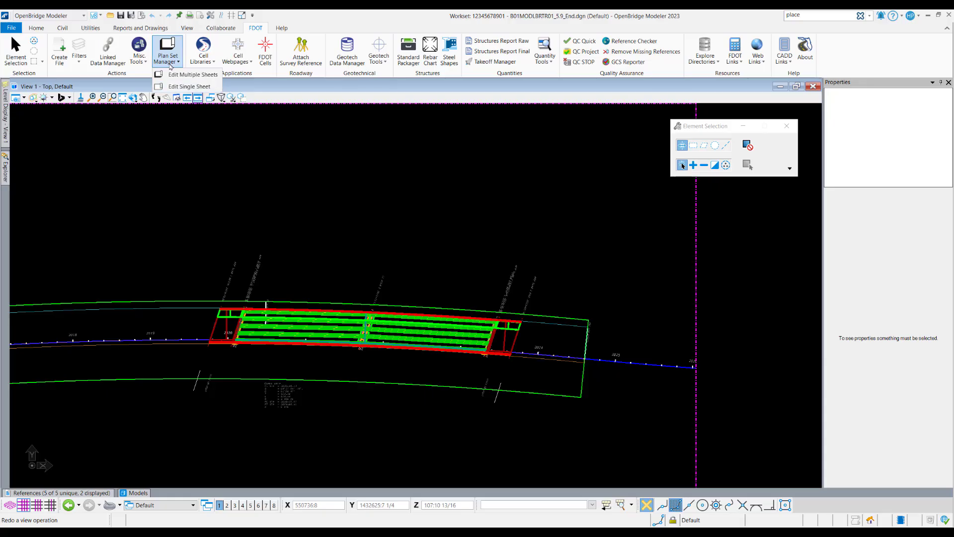
left_click(169, 64)
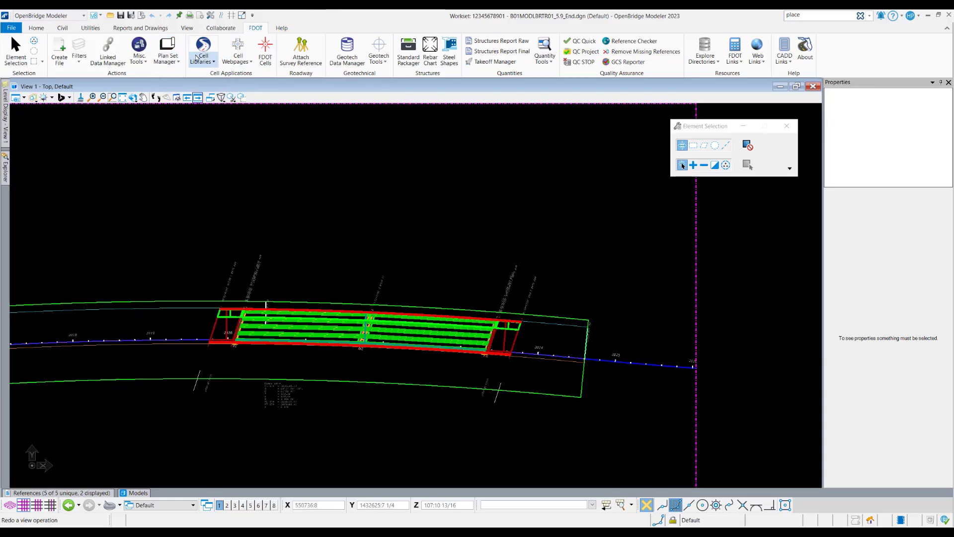
Open the FDOT Roadway cell library, dock it below the view, and set it to auto-hide.
left_click(198, 59)
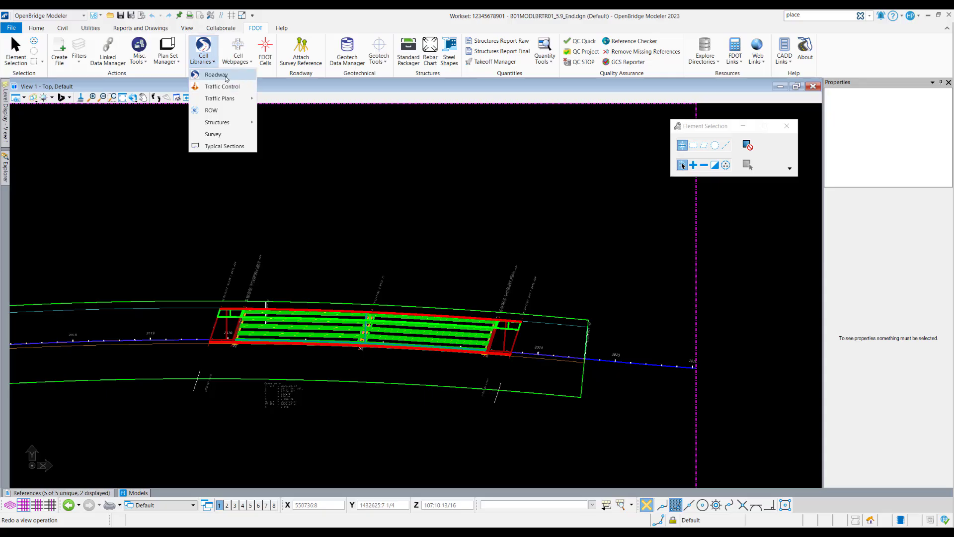
left_click(219, 75)
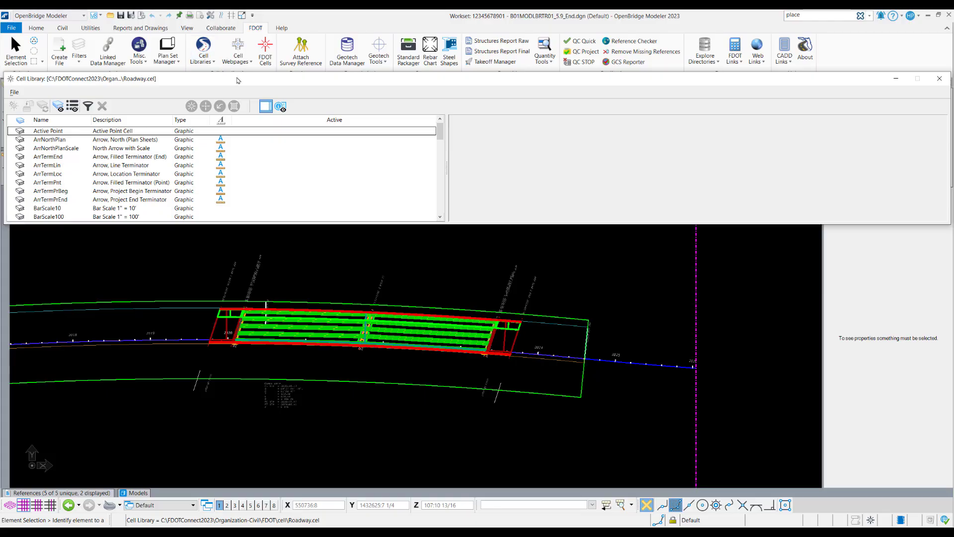
mouse_move(236, 84)
left_mouse_down()
mouse_move(289, 272)
mouse_move(482, 479)
left_mouse_up()
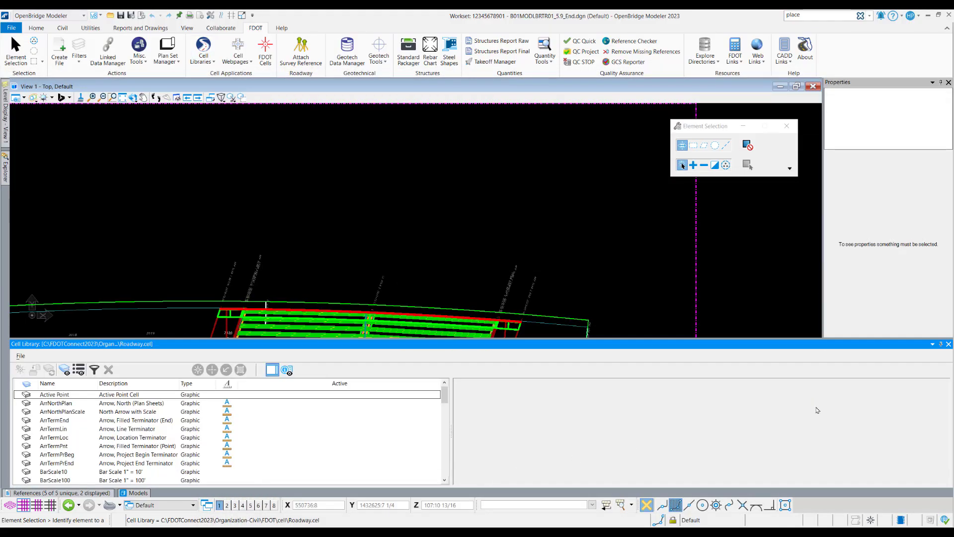
left_click(941, 344)
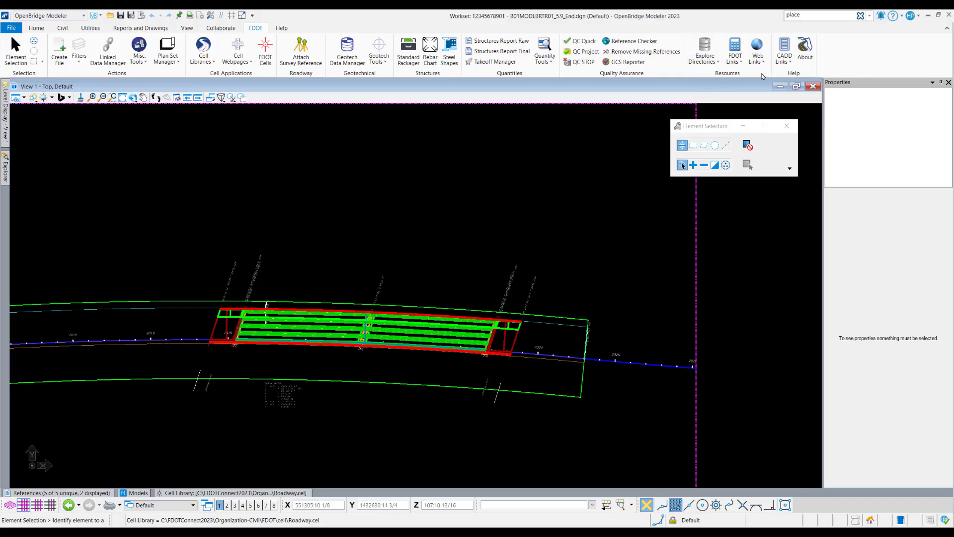
Review the available FDOT Links and look at the auto-hidden Models and References panels.
left_click(737, 60)
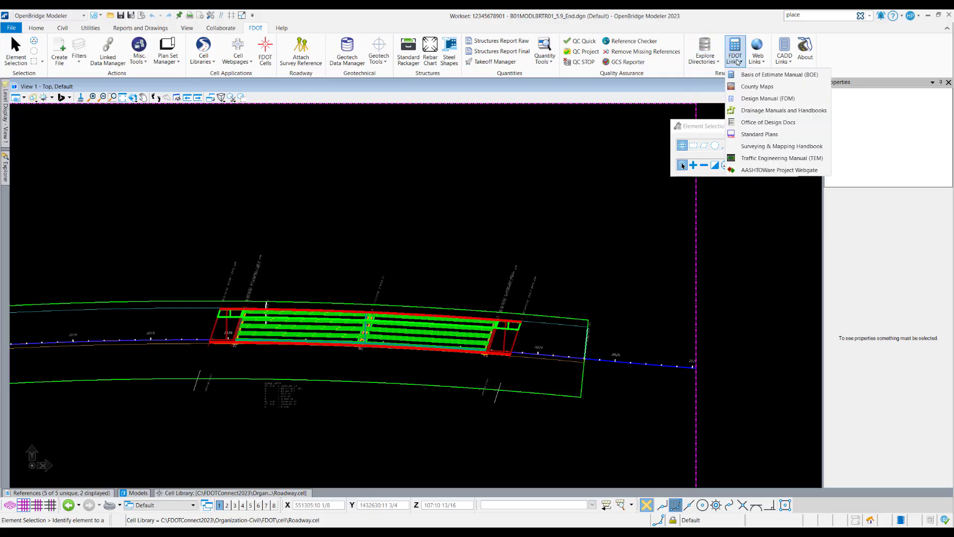
left_click(744, 11)
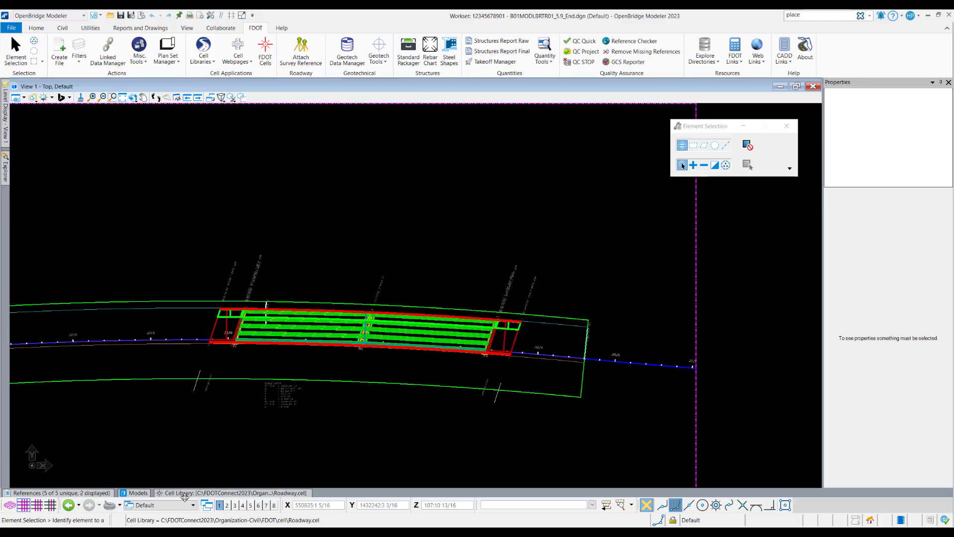
left_click(139, 492)
left_click(223, 206)
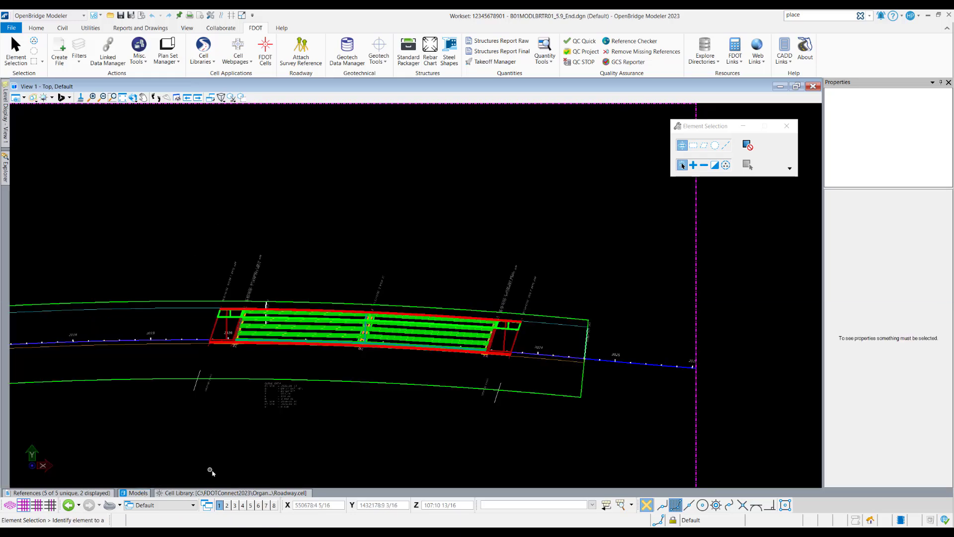
middle_click_drag(248, 446, 346, 411)
left_click(62, 493)
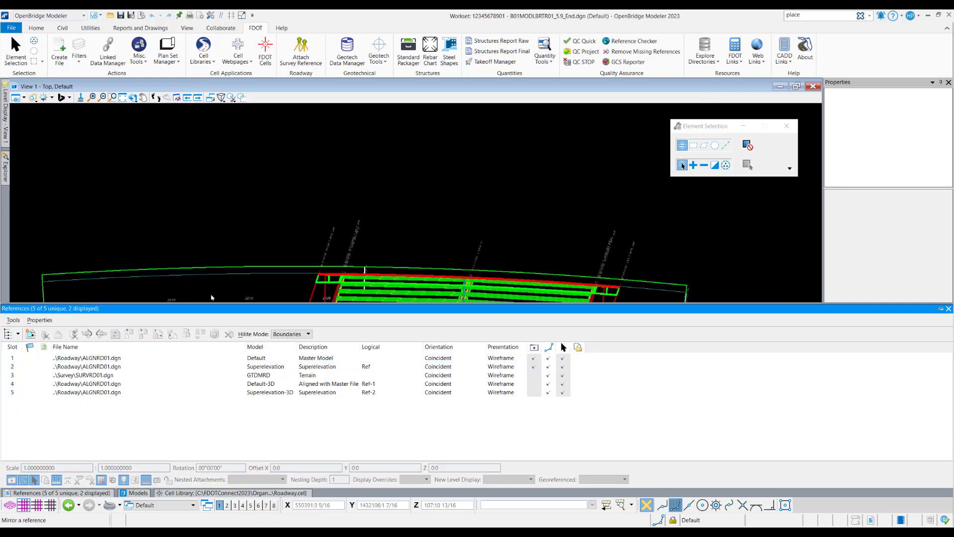
left_click(270, 190)
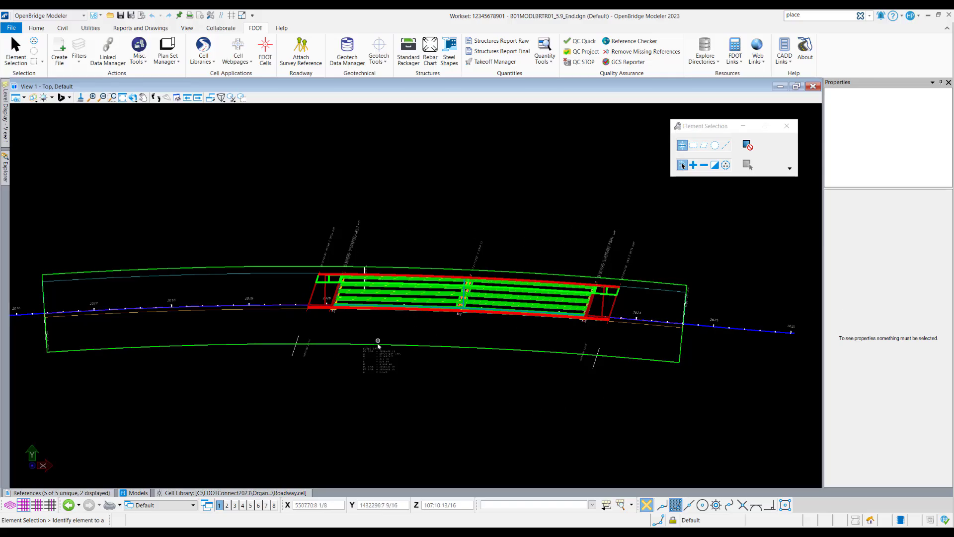
Inspect the bridge model in 3D in View 1 and return the view to Top orientation.
middle_click_drag(482, 395, 474, 241, "shift")
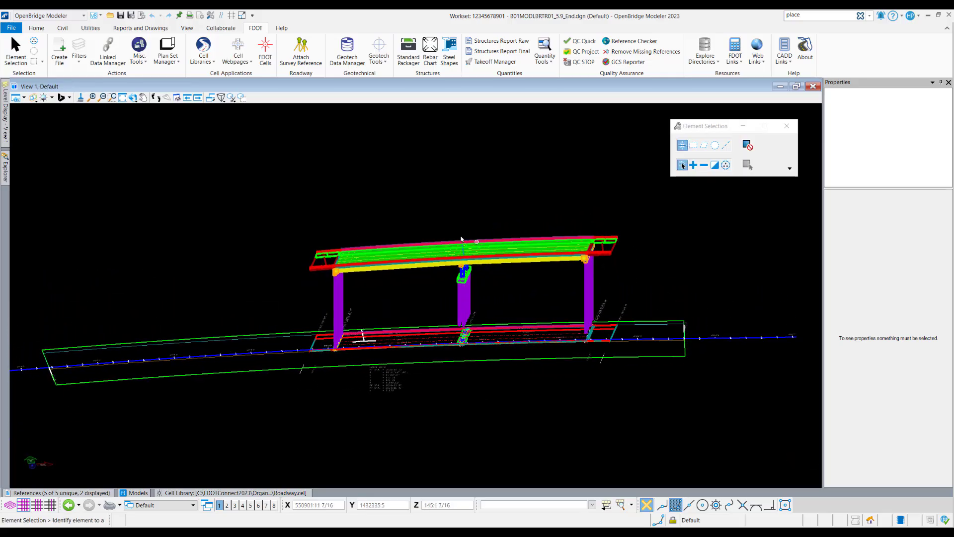
key("shift+space")
left_click(424, 202)
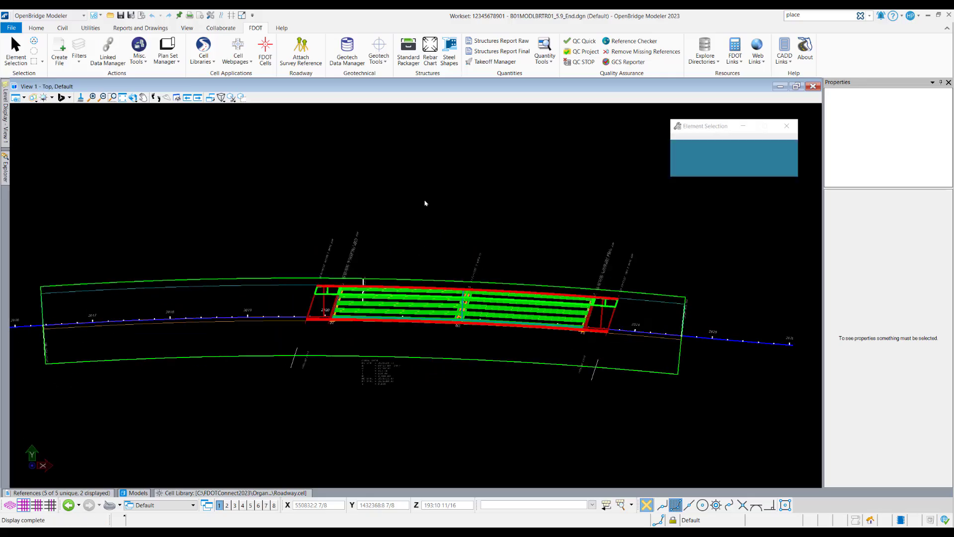
scroll(437, 311, "up", 3)
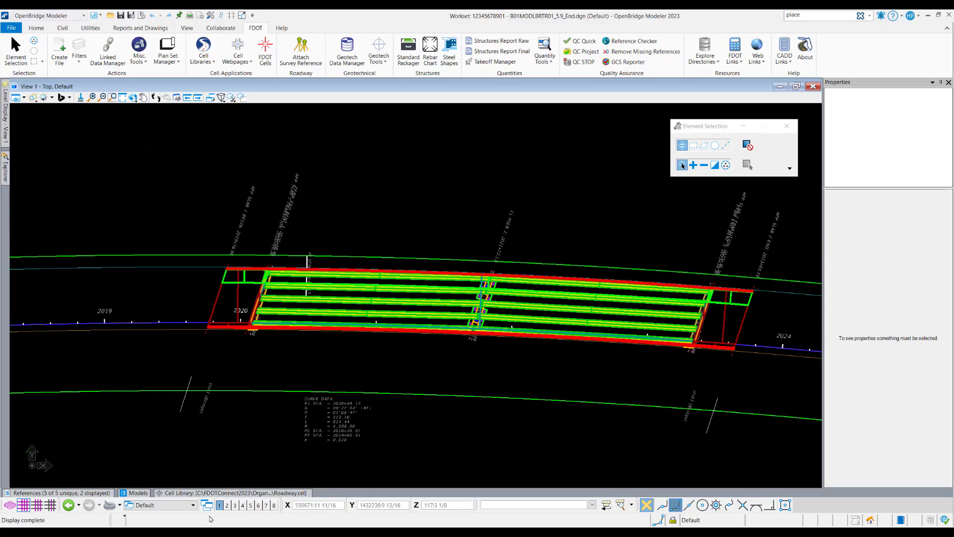
Open View 2 and show the whole bridge in it from an oblique 3D angle.
left_click(227, 505)
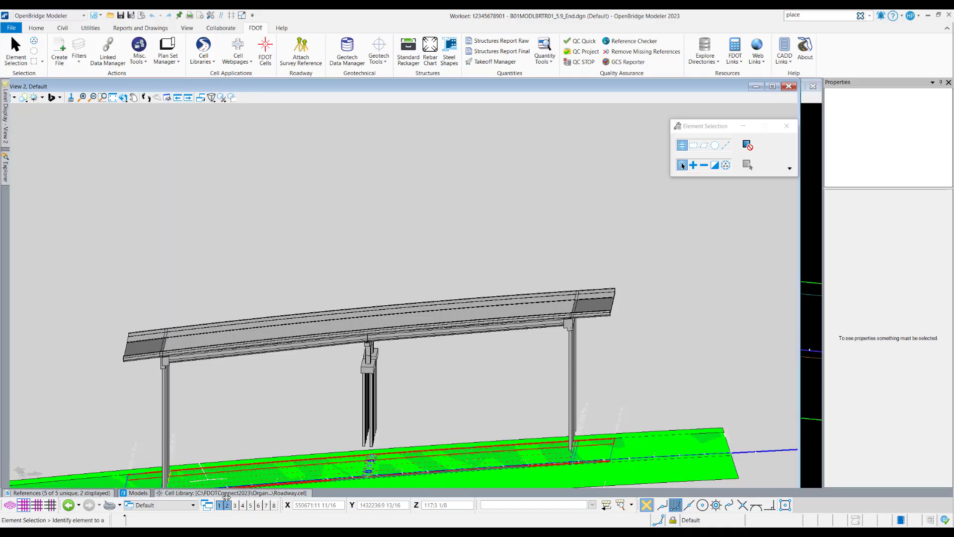
middle_click_drag(206, 260, 328, 203)
middle_click_drag(318, 285, 507, 256, "shift")
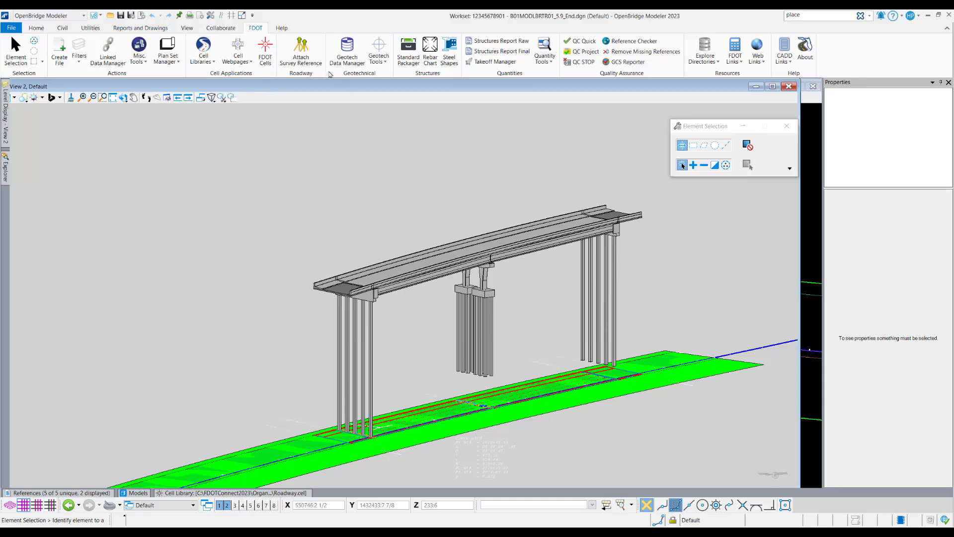
Tile View 1 and View 2 side by side and reframe the bridge in both views.
left_click(187, 31)
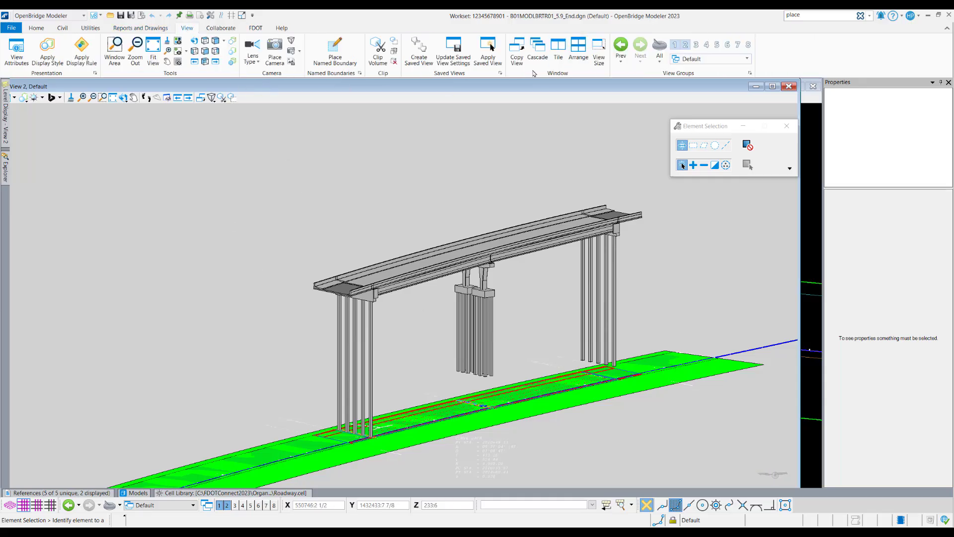
left_click(559, 58)
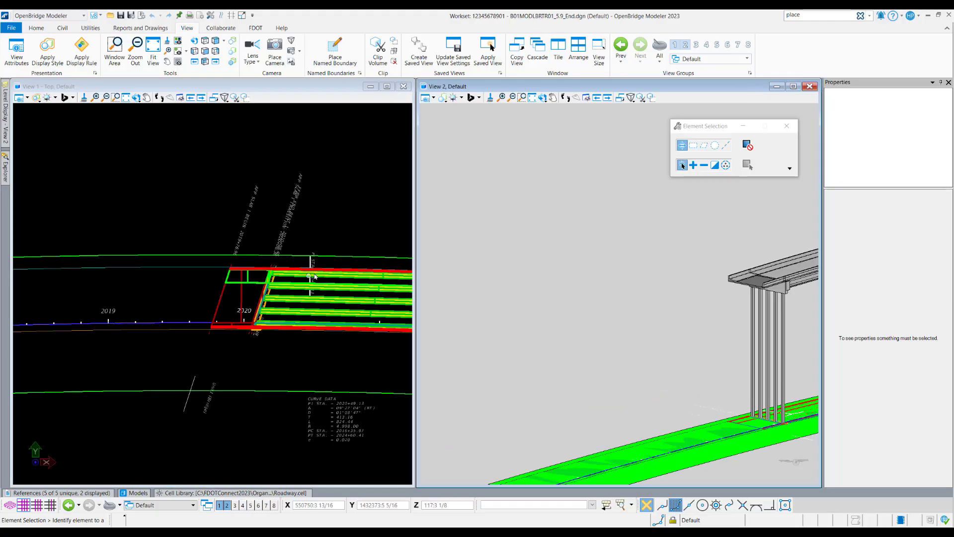
middle_click_drag(342, 236, 113, 261)
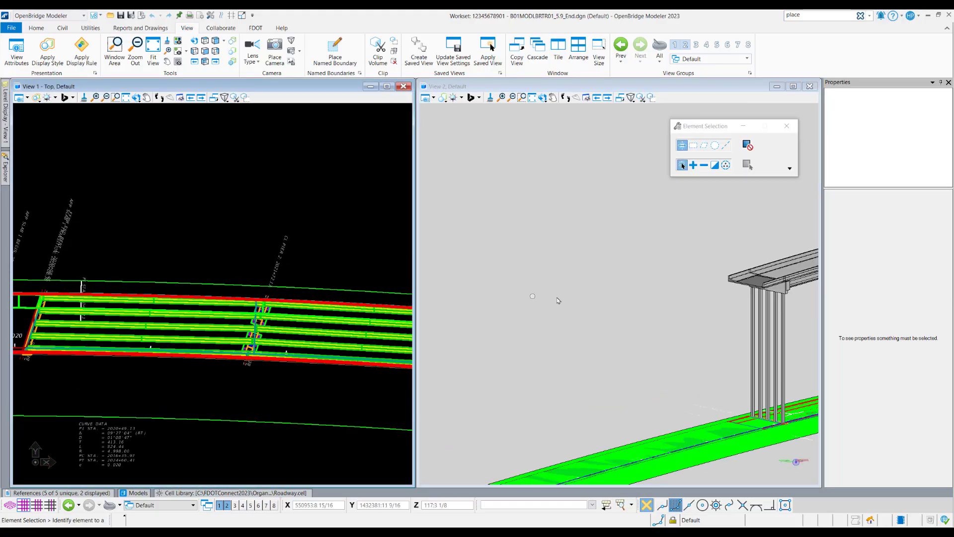
scroll(558, 300, "down", 6)
scroll(667, 285, "up", 6)
scroll(587, 282, "down", 3)
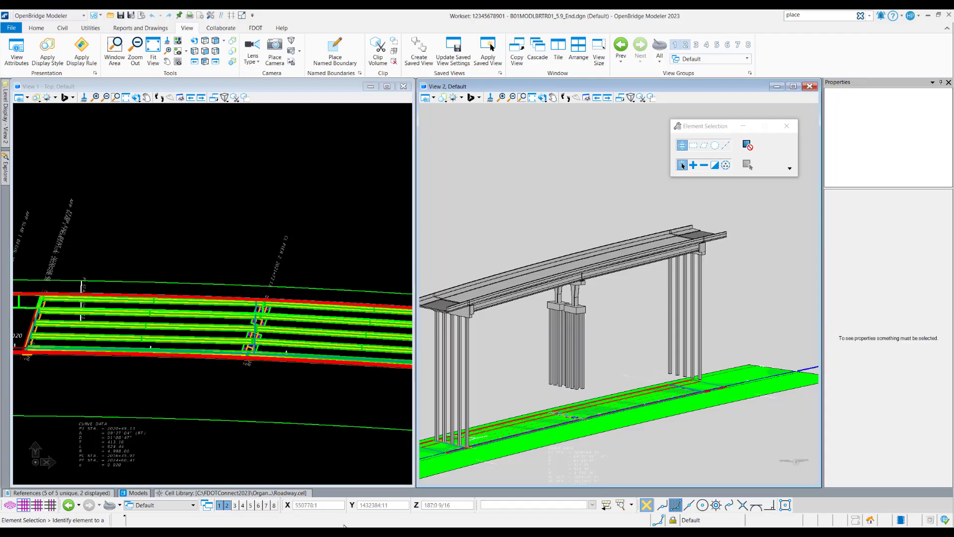
Open View 3 over the tiled views and maximize it.
left_click(235, 505)
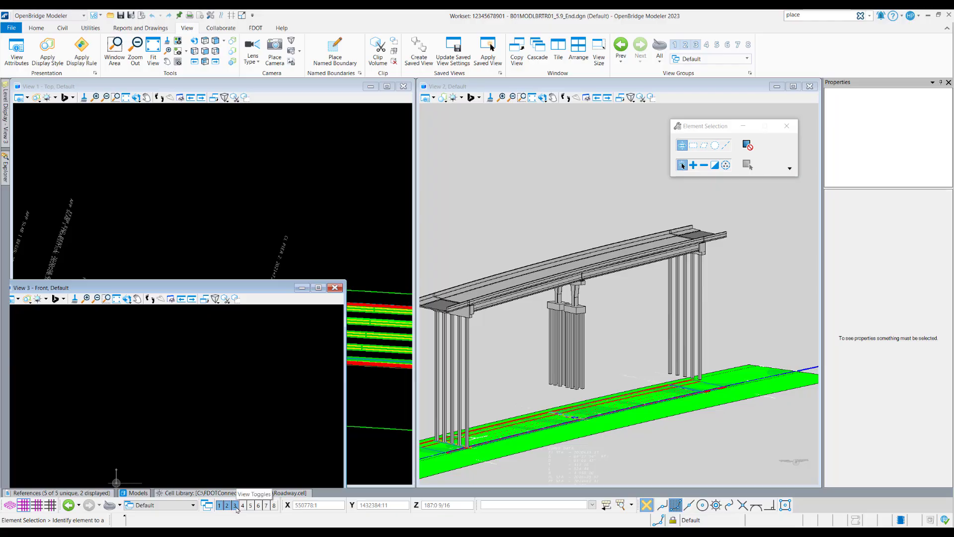
left_click(498, 145)
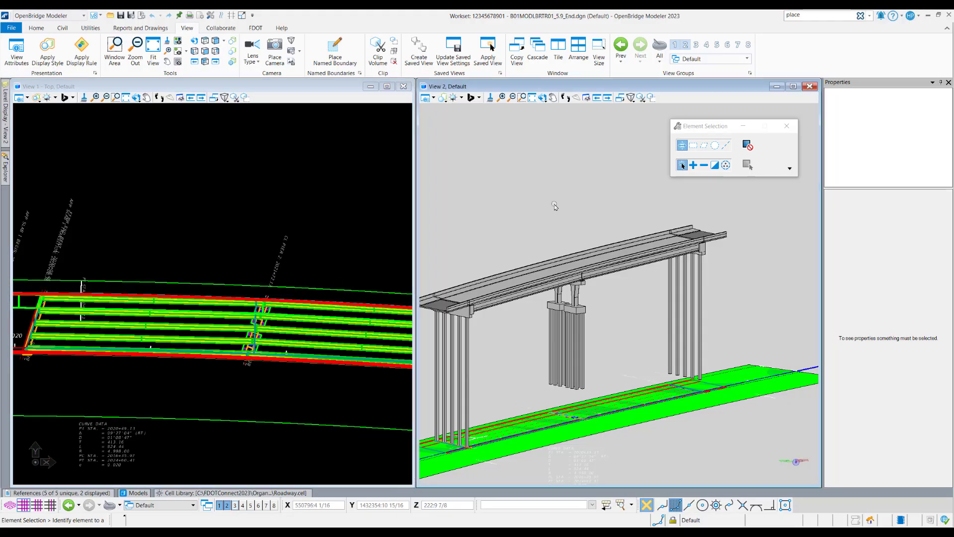
left_click(235, 505)
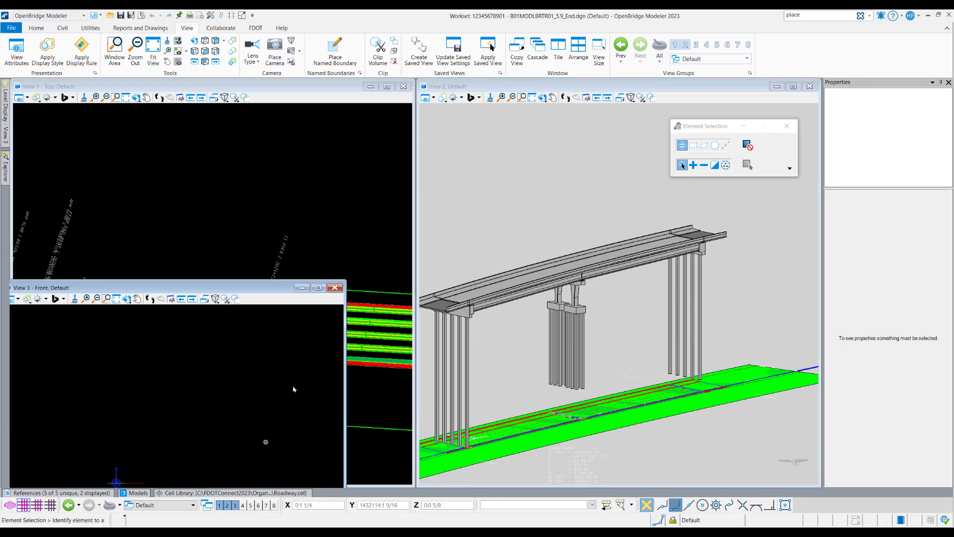
left_click(318, 288)
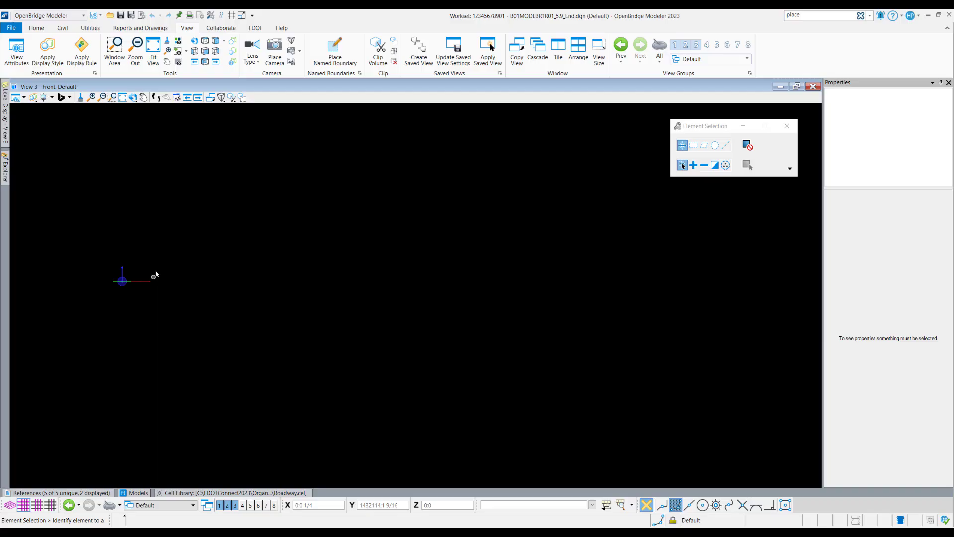
Fit the whole model in View 3 and rotate it to an oblique 3D angle.
left_click(123, 97)
right_click(472, 225)
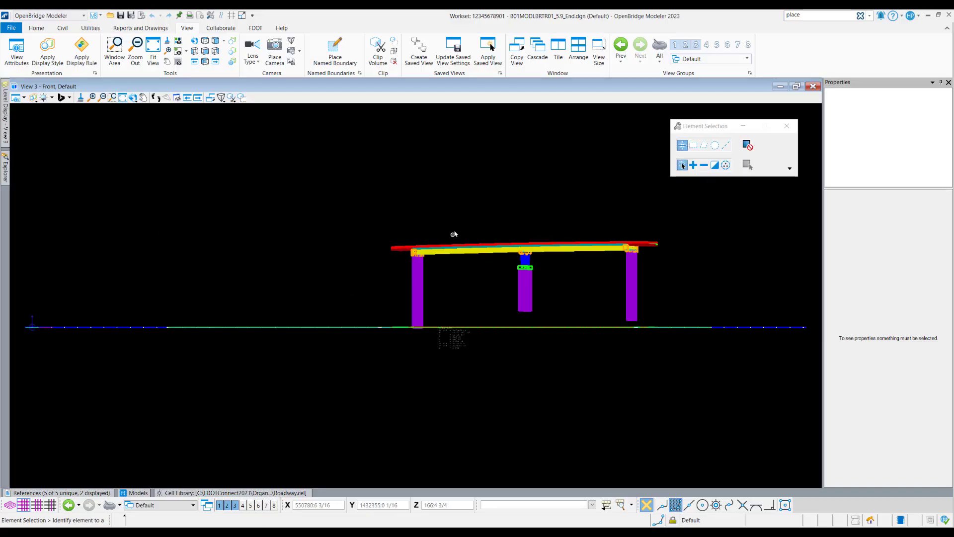
middle_click_drag(441, 199, 518, 322, "shift")
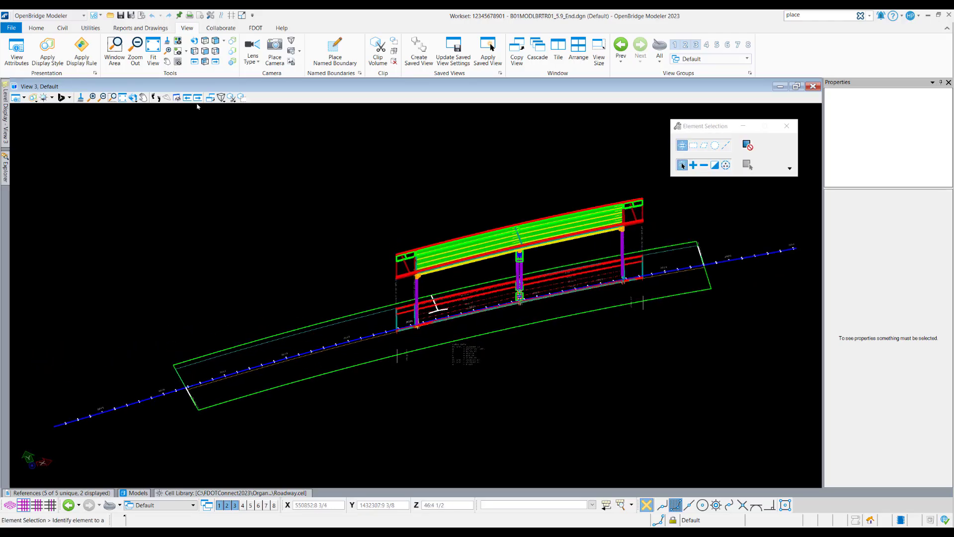
Apply the Monochrome: Modeling display style to View 3.
left_click(33, 98)
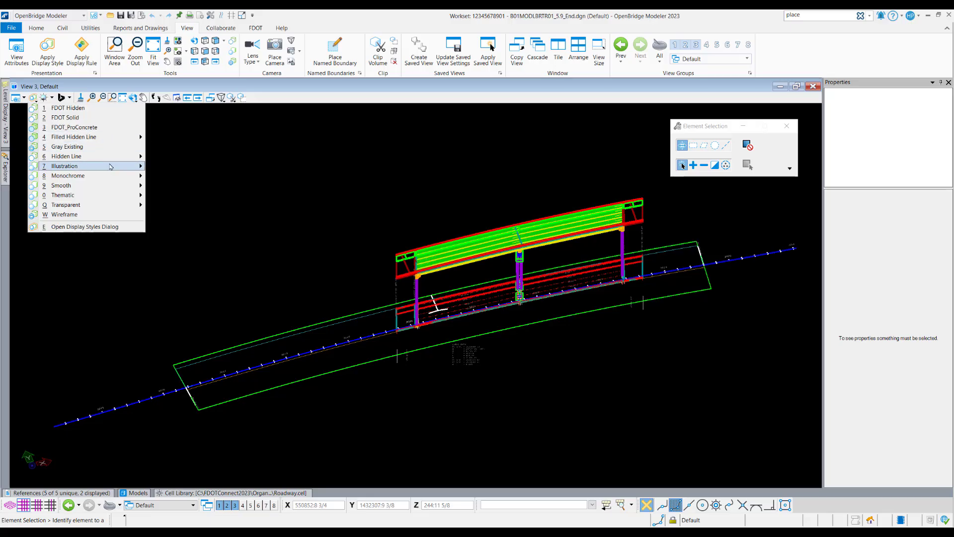
mouse_move(119, 180)
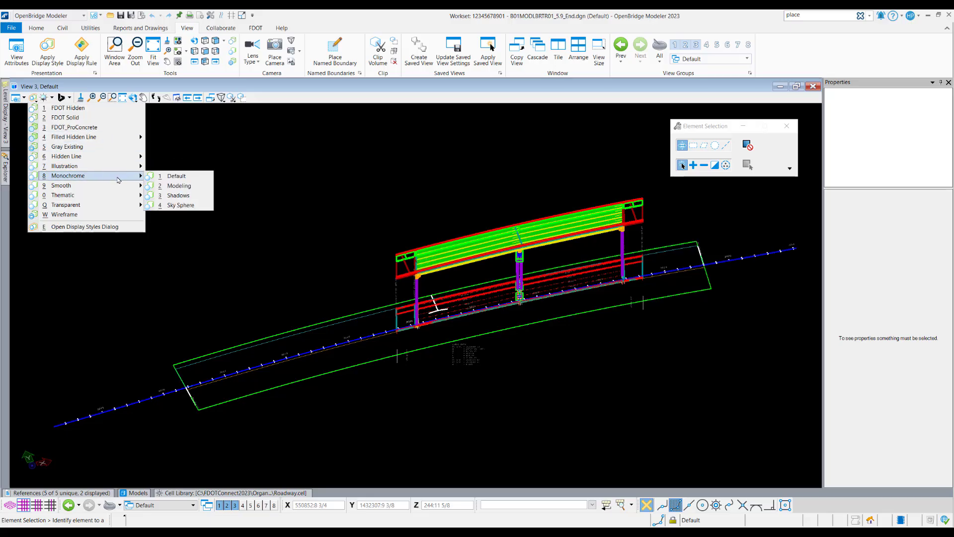
left_click(184, 180)
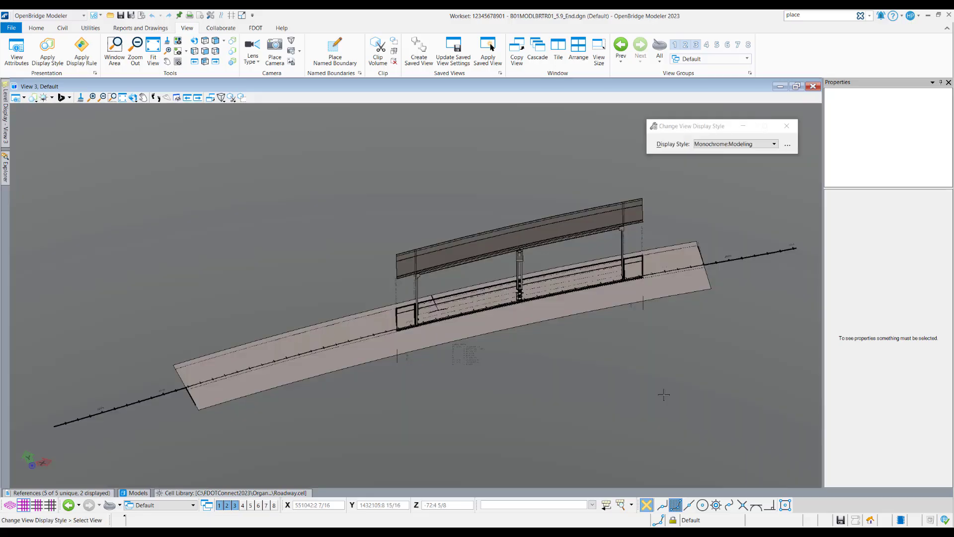
Look at the restyled bridge from another 3D angle and close View 3.
middle_click_drag(455, 277, 509, 245, "shift")
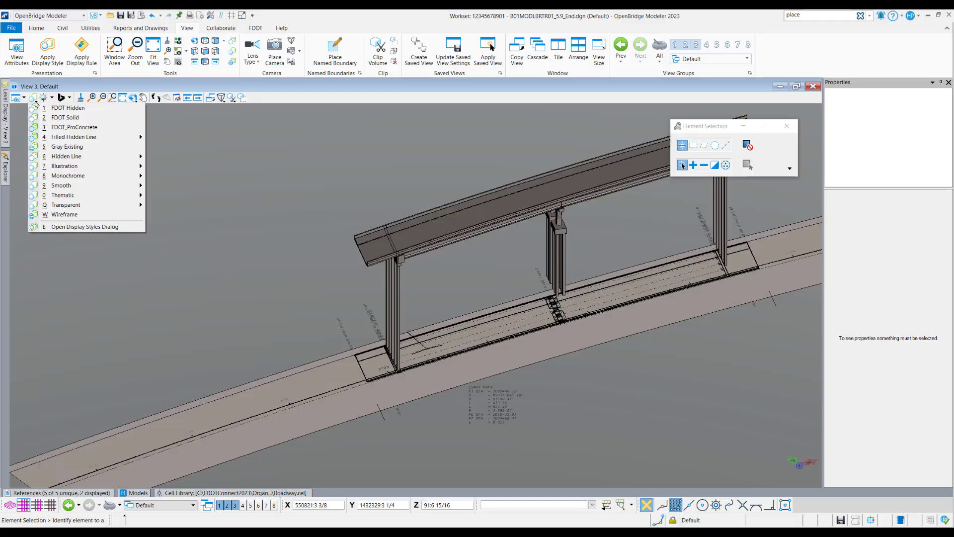
left_click(306, 154)
left_click(814, 87)
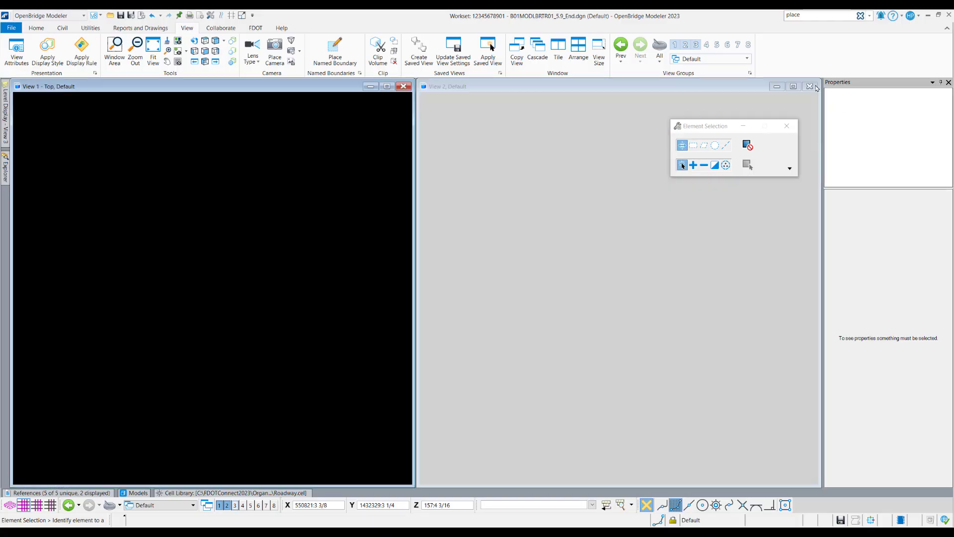
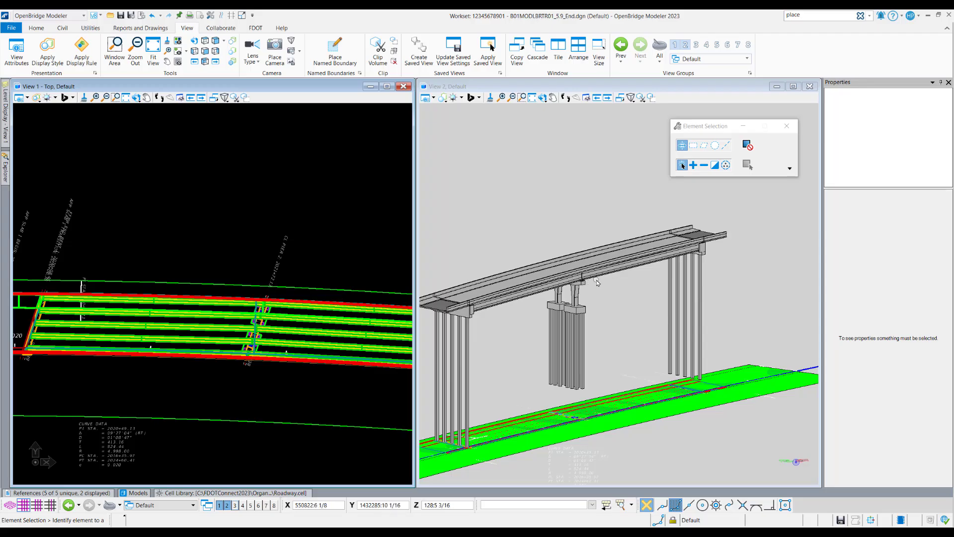
Examine the bridge in View 2 at several zoom levels, from the full alignment to the deck and middle pier.
scroll(597, 282, "down", 2)
scroll(598, 282, "up", 5)
scroll(599, 282, "down", 5)
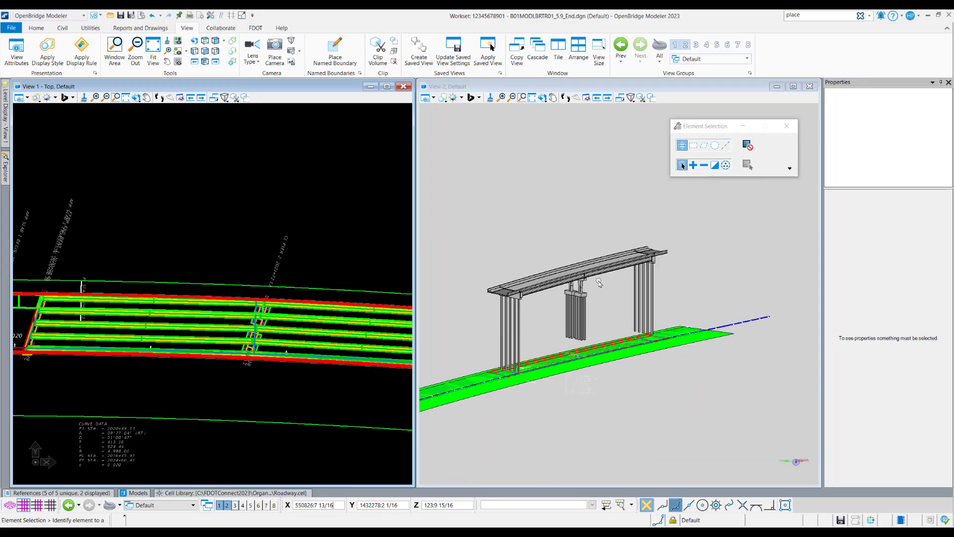
scroll(599, 282, "down", 2)
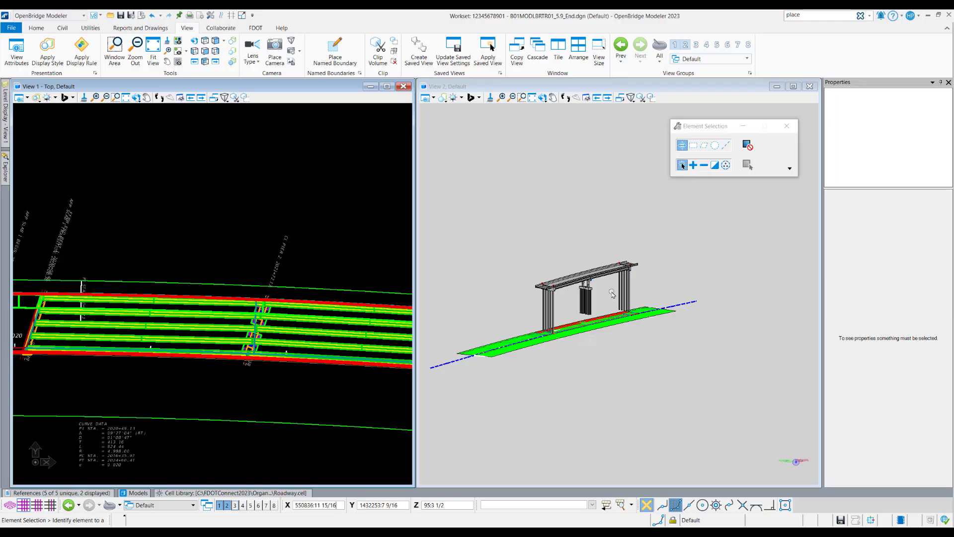
scroll(612, 293, "up", 3)
scroll(612, 293, "down", 3)
scroll(575, 293, "up", 3)
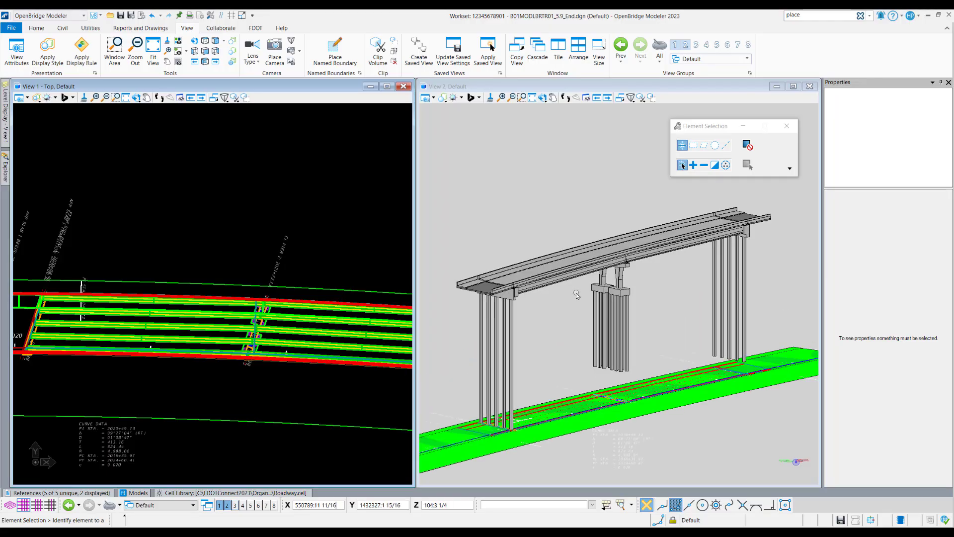
scroll(648, 275, "down", 4)
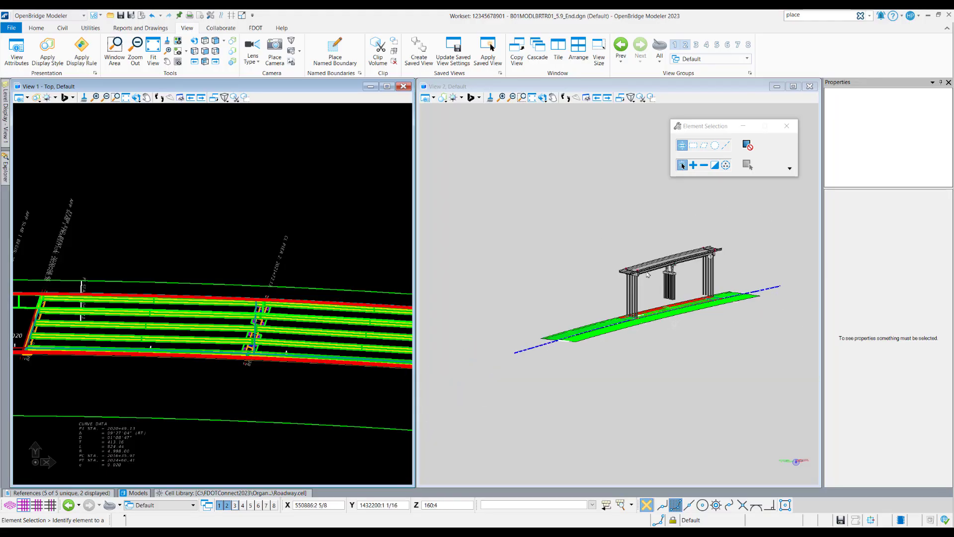
scroll(505, 336, "up", 3)
scroll(447, 351, "down", 4)
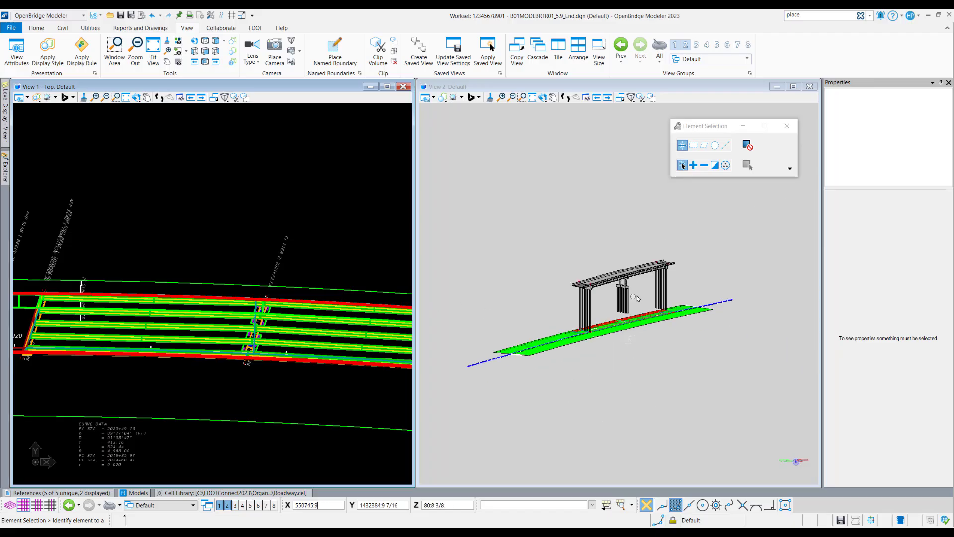
scroll(670, 273, "up", 4)
scroll(670, 273, "down", 4)
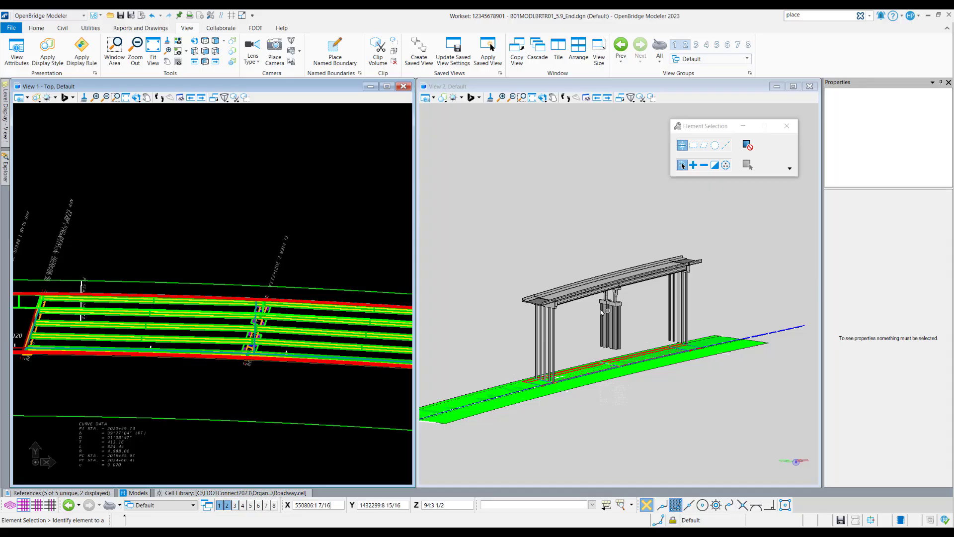
scroll(602, 312, "up", 3)
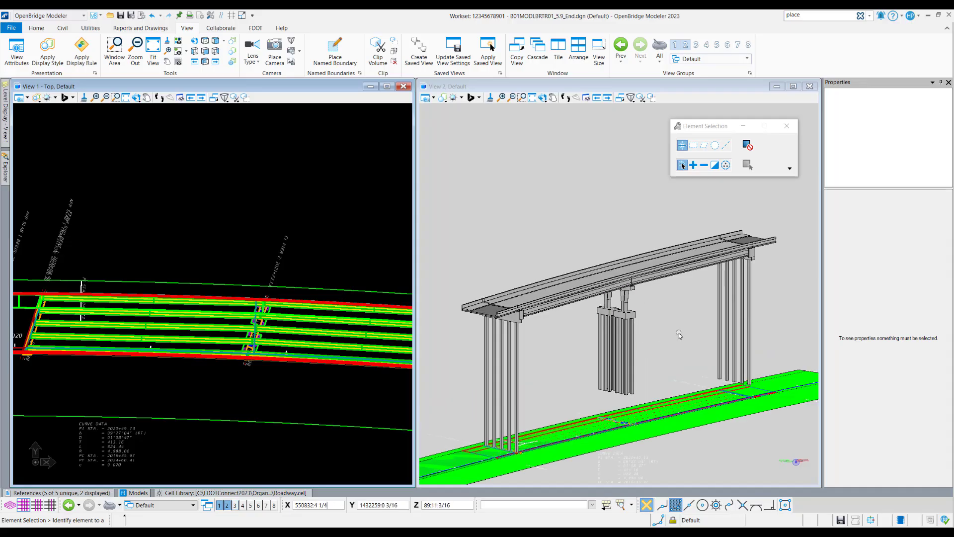
Inspect the middle pier's cap and bearings up close in View 2, and return to a wider bridge view.
middle_click_drag(679, 336, 697, 355, "shift")
scroll(598, 258, "up", 7)
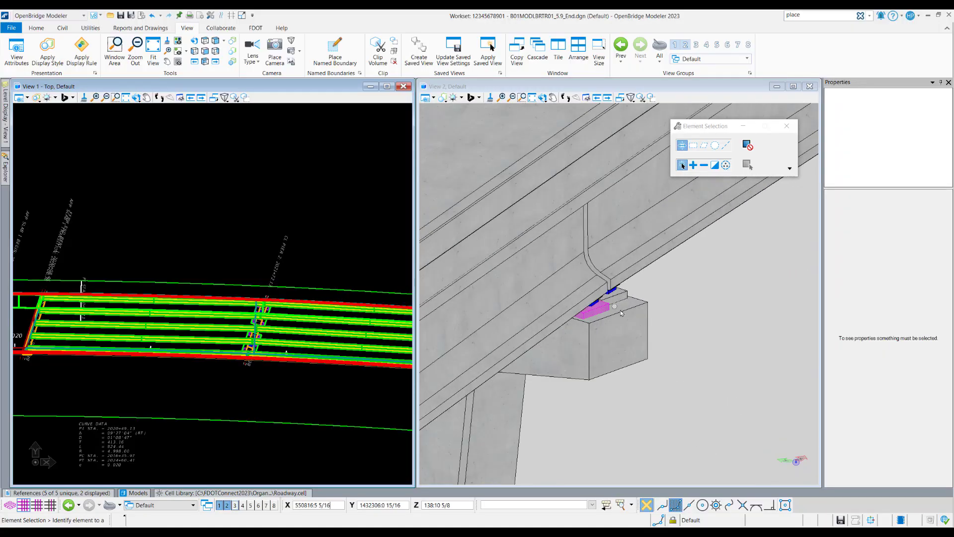
middle_click_drag(645, 320, 577, 311, "shift")
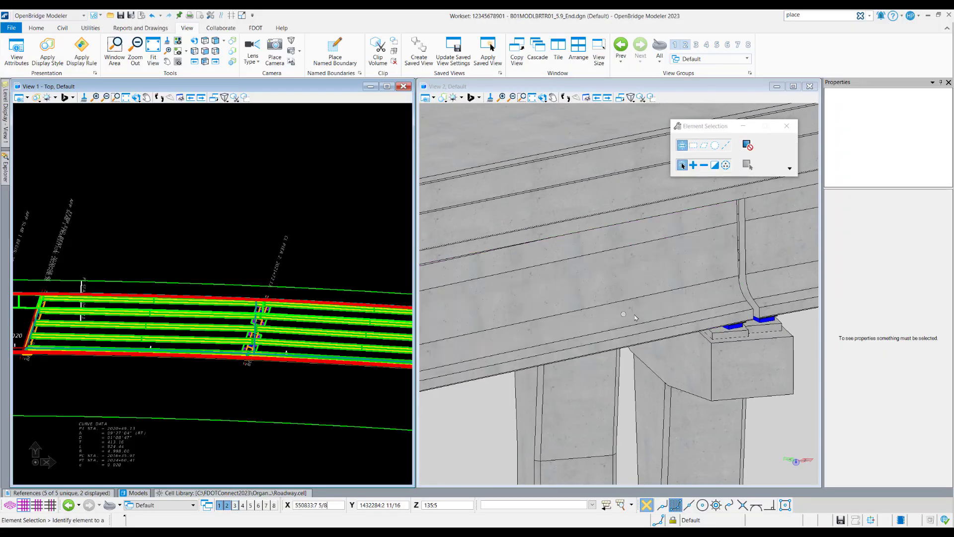
scroll(631, 315, "down", 2)
scroll(647, 329, "down", 4)
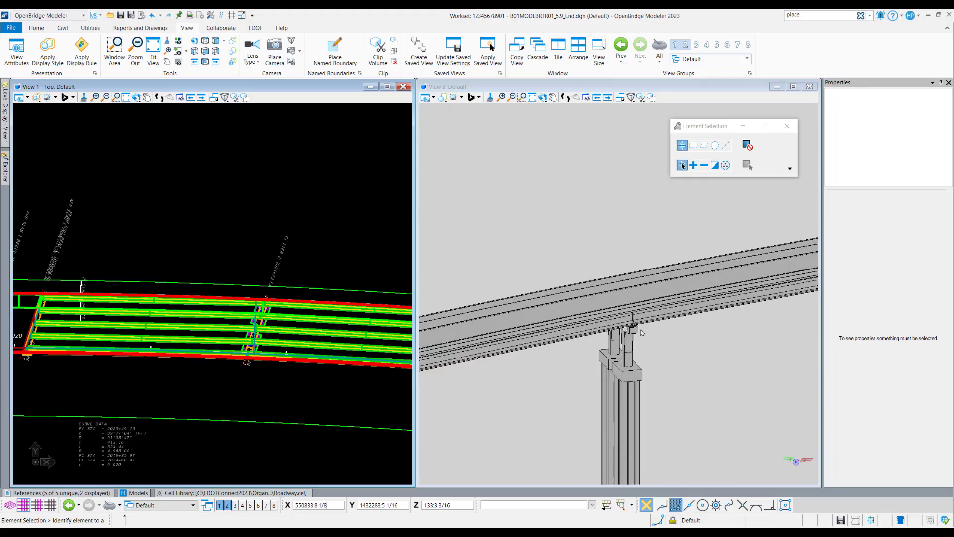
scroll(744, 318, "down", 2)
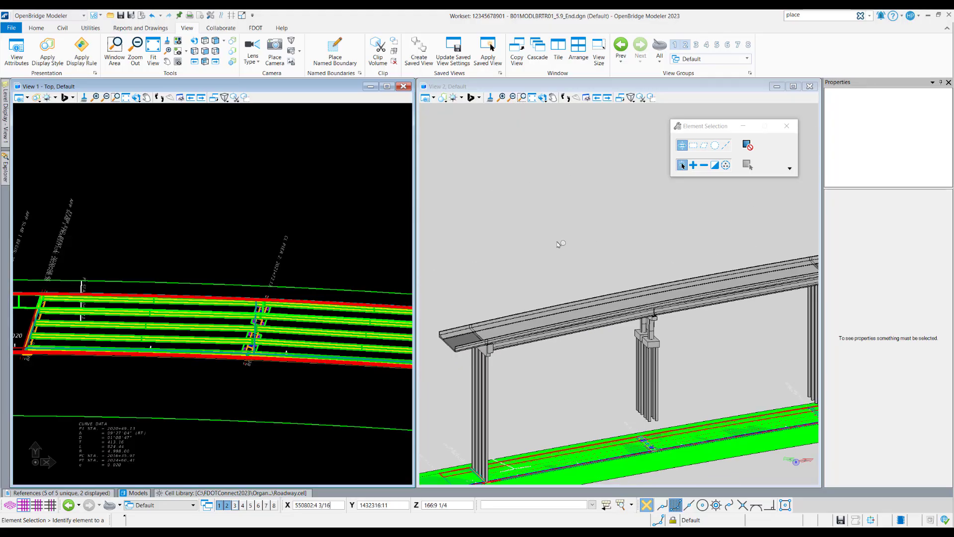
Make View 2 the active view, maximize it and center the whole bridge in it.
left_click(494, 192)
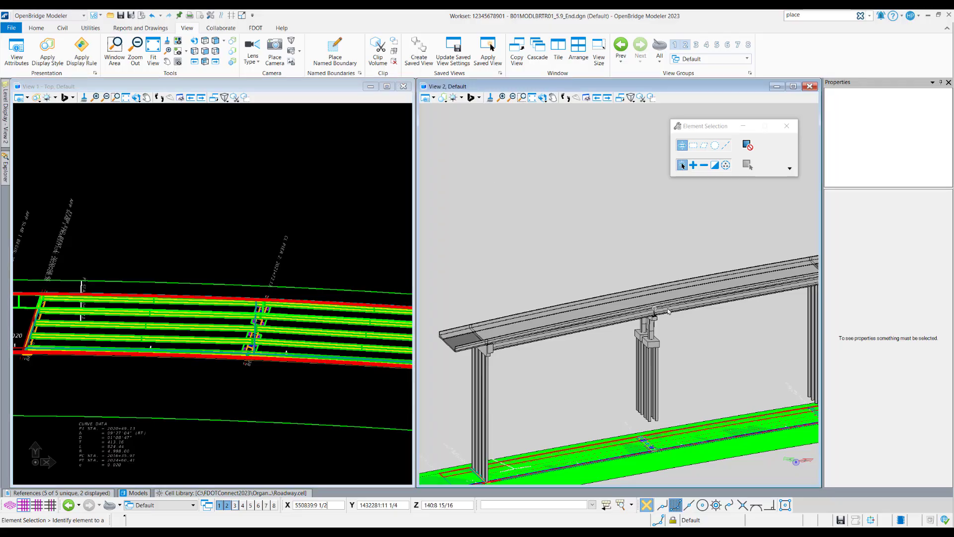
scroll(674, 328, "up", 2)
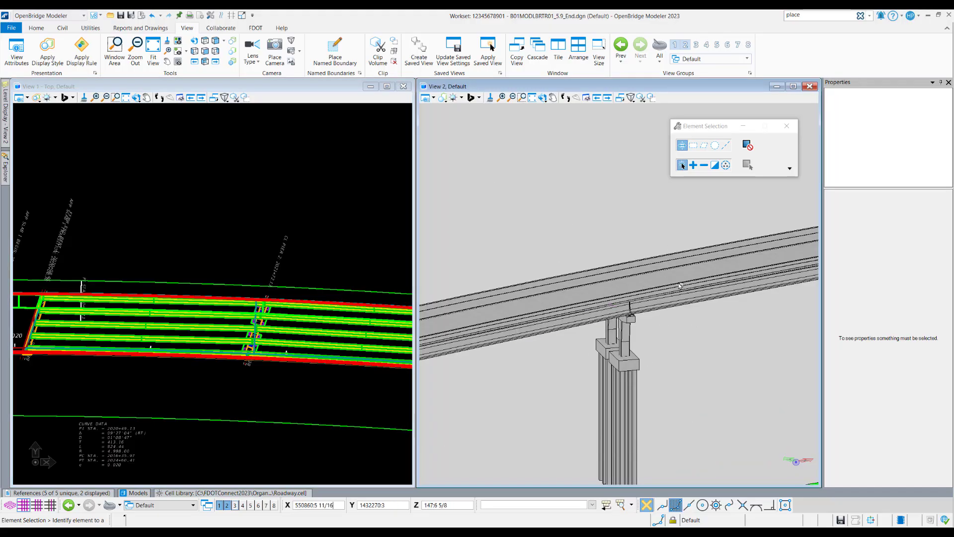
scroll(602, 250, "down", 2)
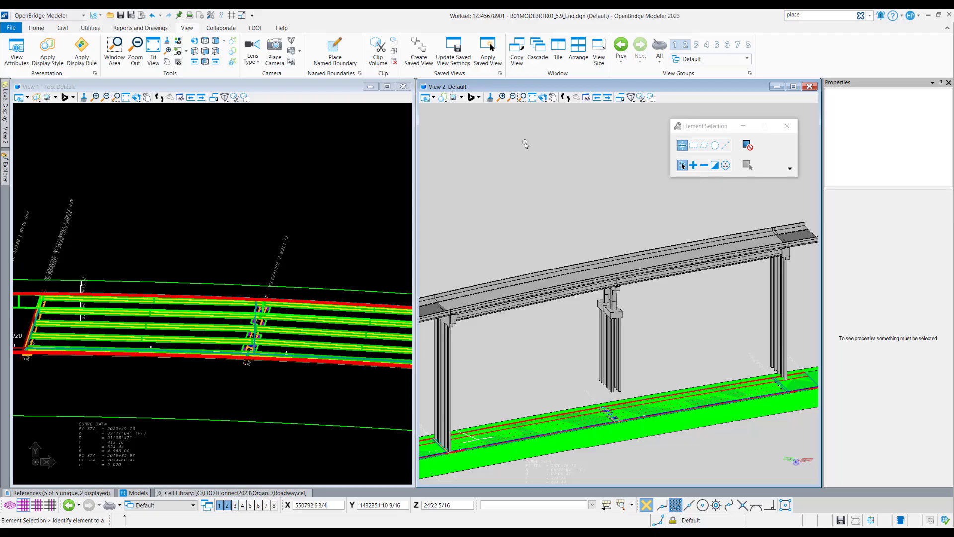
left_click(794, 86)
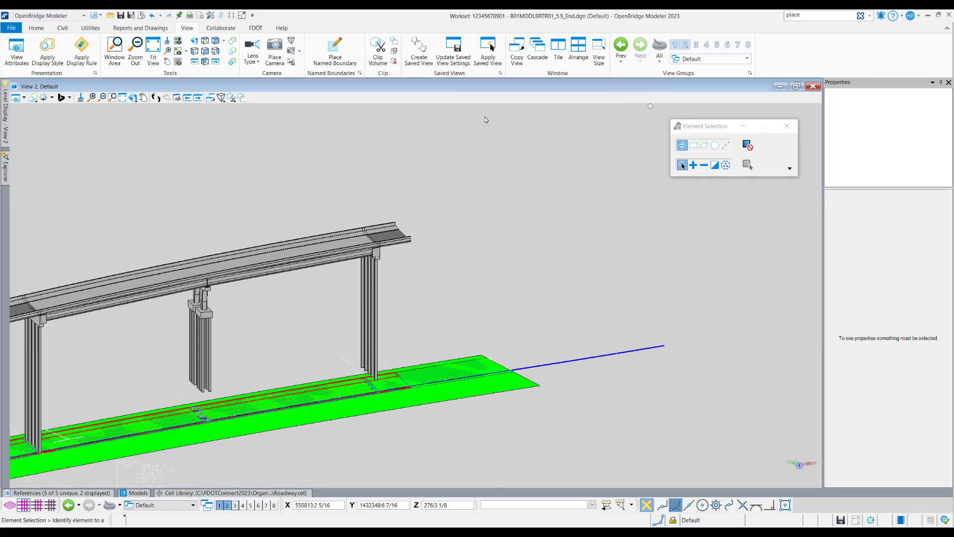
middle_click_drag(187, 180, 383, 197)
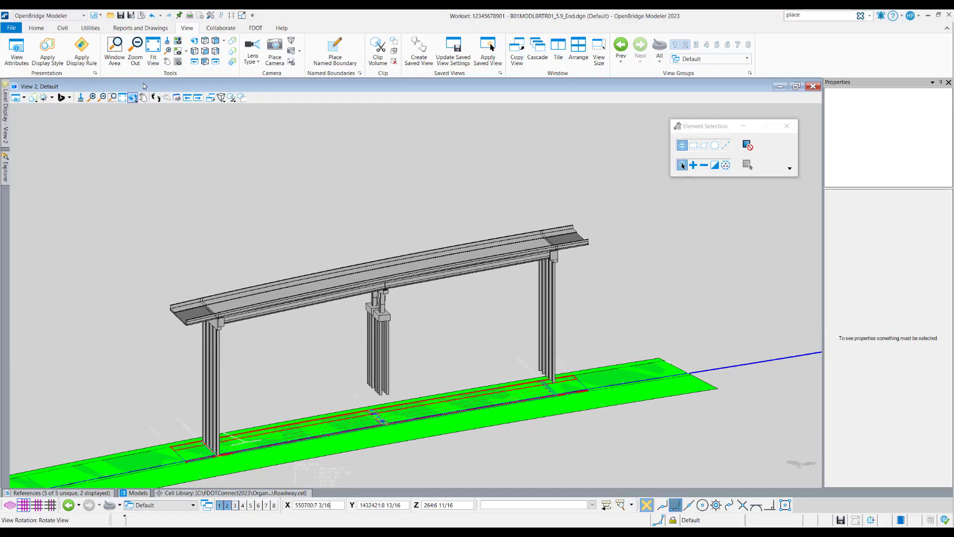
Start Rotate View with the Dynamic method and place the rotation pivot on the middle pier's footing corner.
left_click(133, 98)
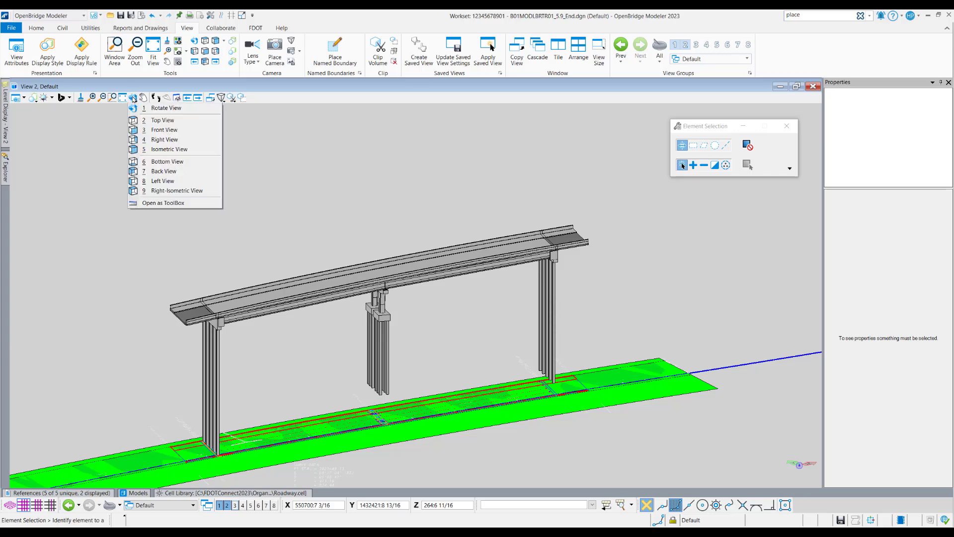
left_click(182, 108)
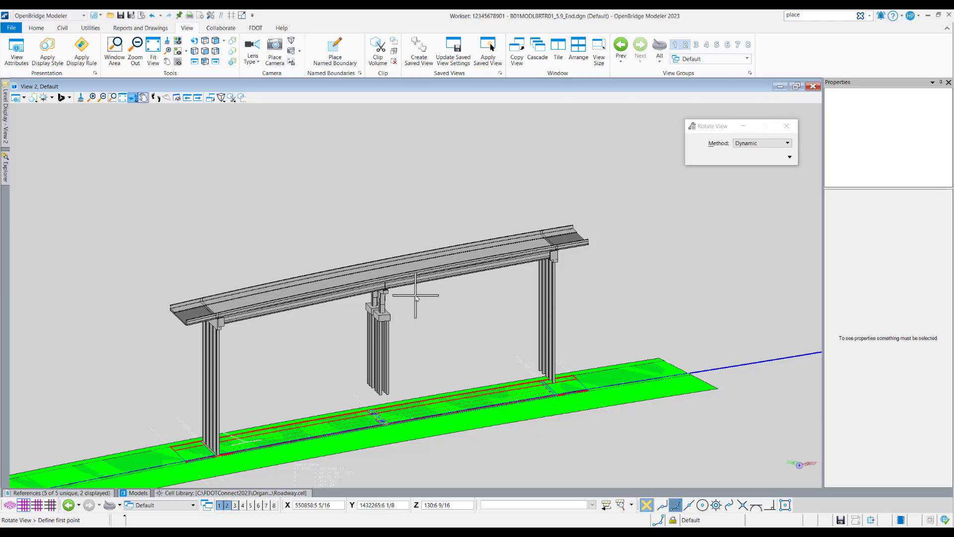
scroll(417, 298, "up", 5)
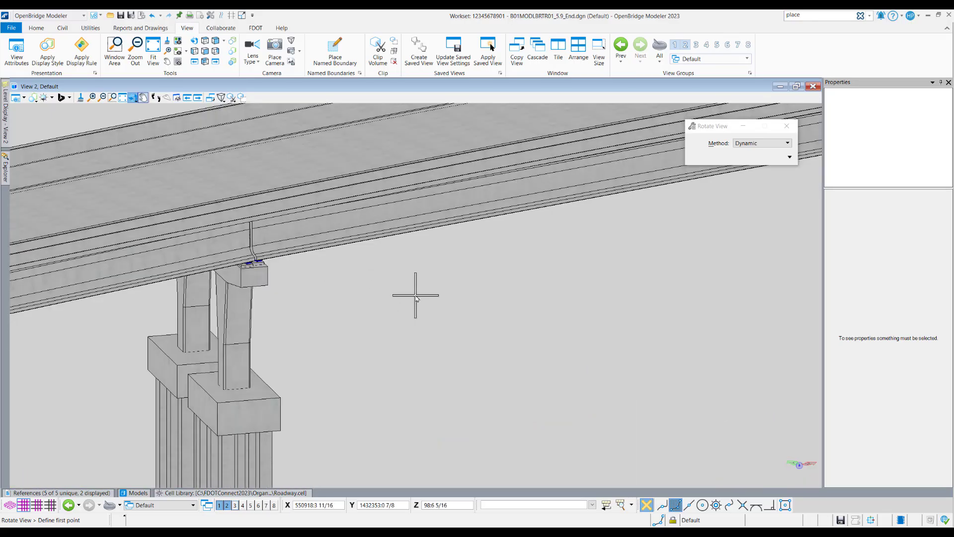
scroll(417, 297, "down", 2)
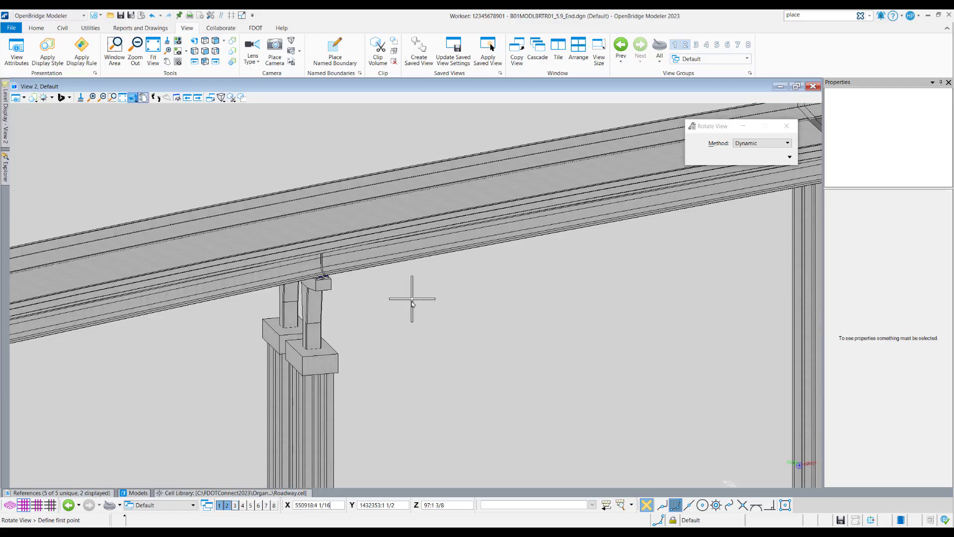
left_click(338, 354)
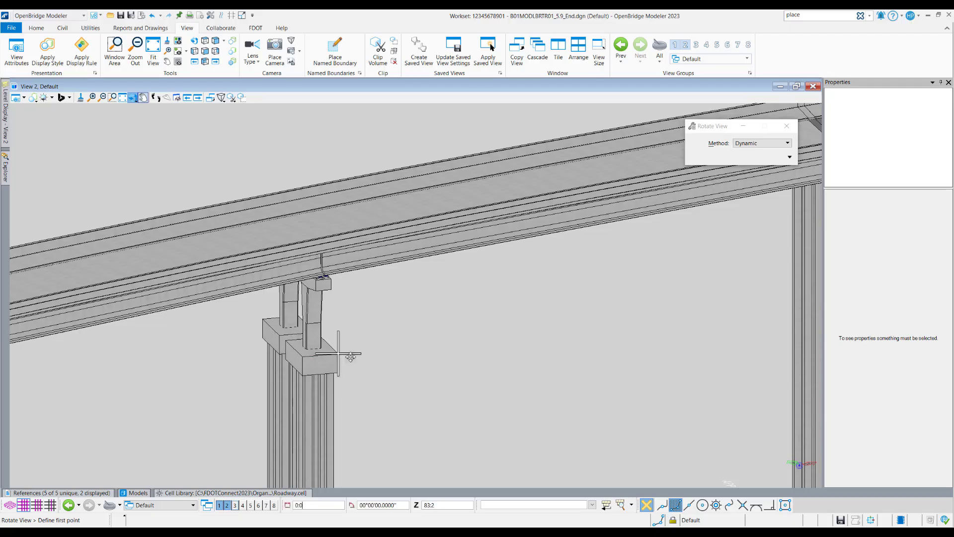
Check how View 2 zooms in and out around the pivot on the middle pier's footing.
scroll(337, 359, "up", 1)
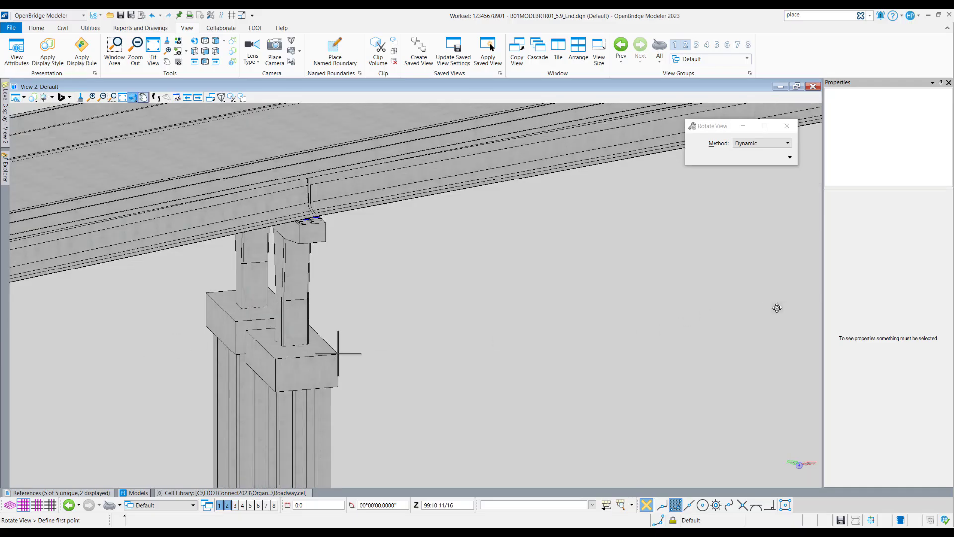
scroll(779, 298, "down", 1)
scroll(778, 297, "up", 1)
scroll(778, 296, "down", 1)
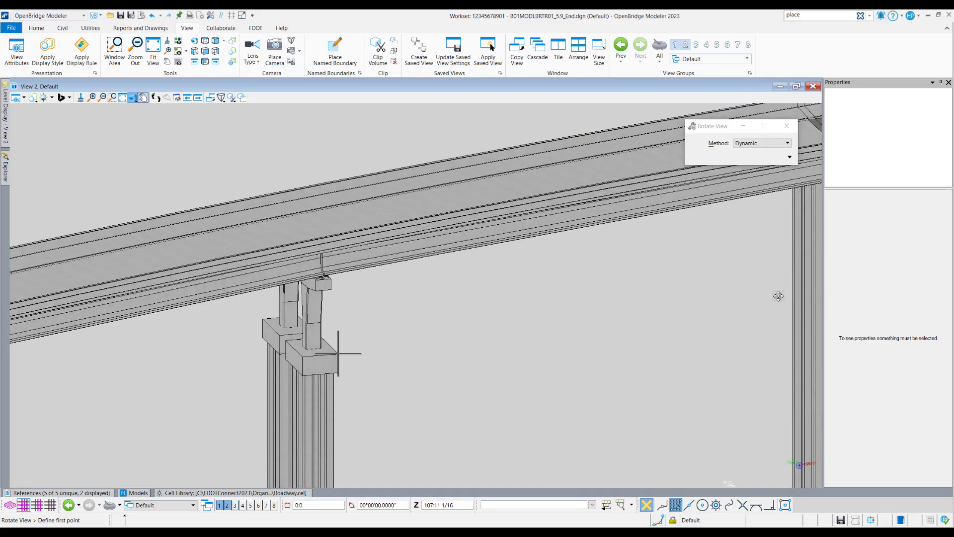
scroll(779, 297, "up", 1)
scroll(778, 296, "down", 1)
scroll(616, 327, "up", 2)
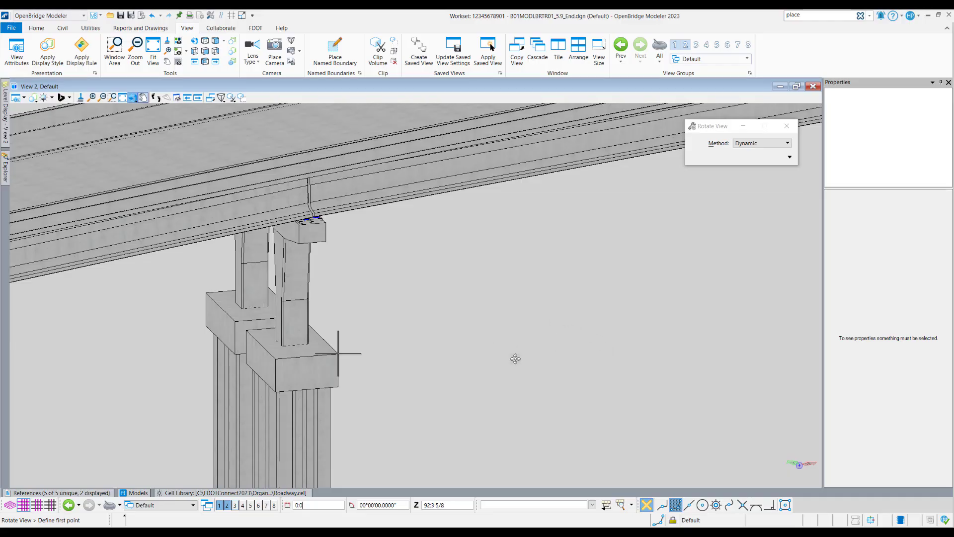
Rotate View 2 dynamically about the pivot on the middle pier's footing to see both sides of the bridge, and exit Rotate View.
left_click(558, 366)
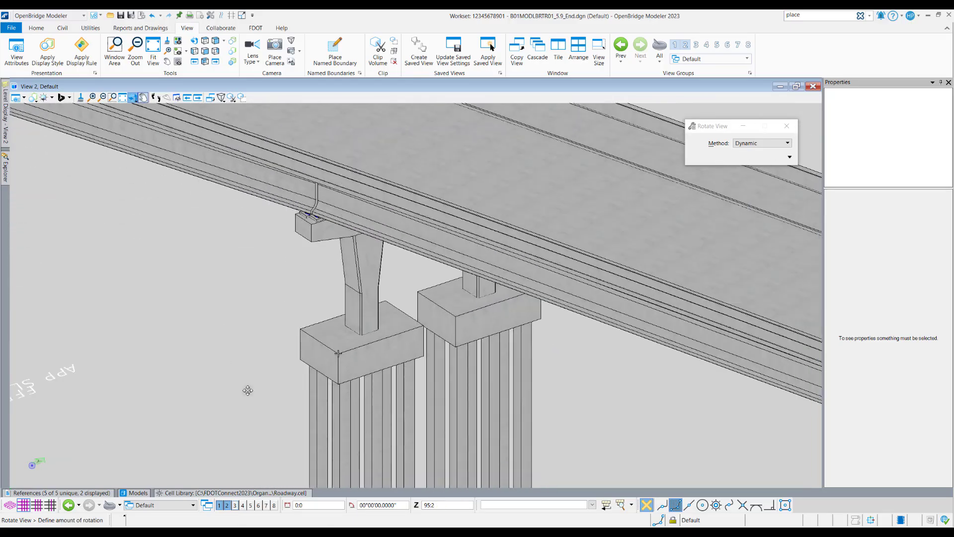
left_click(594, 369)
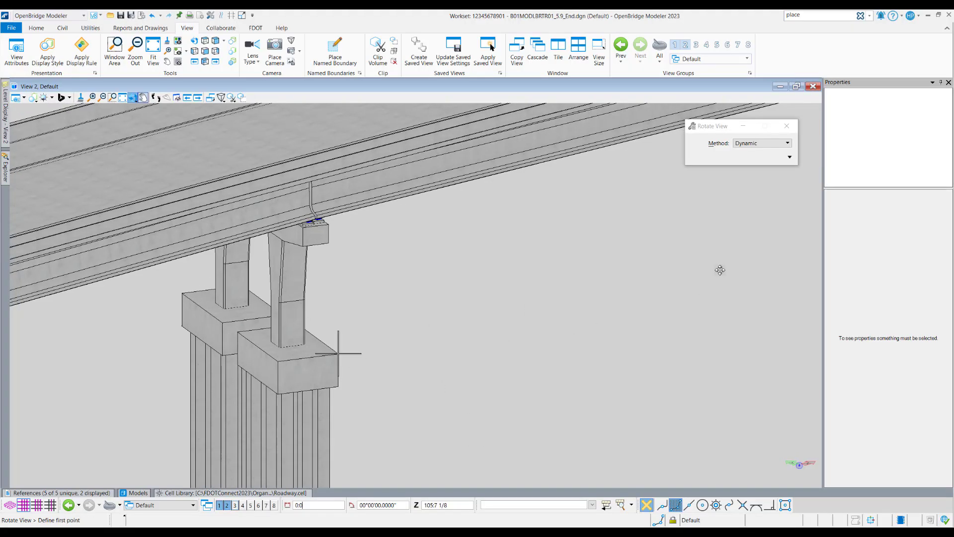
left_click(762, 243)
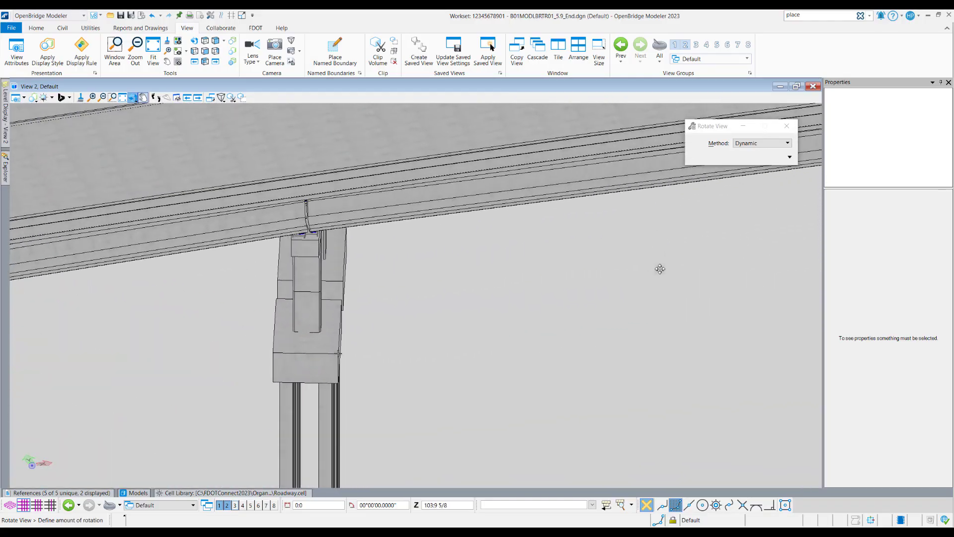
left_click(502, 279)
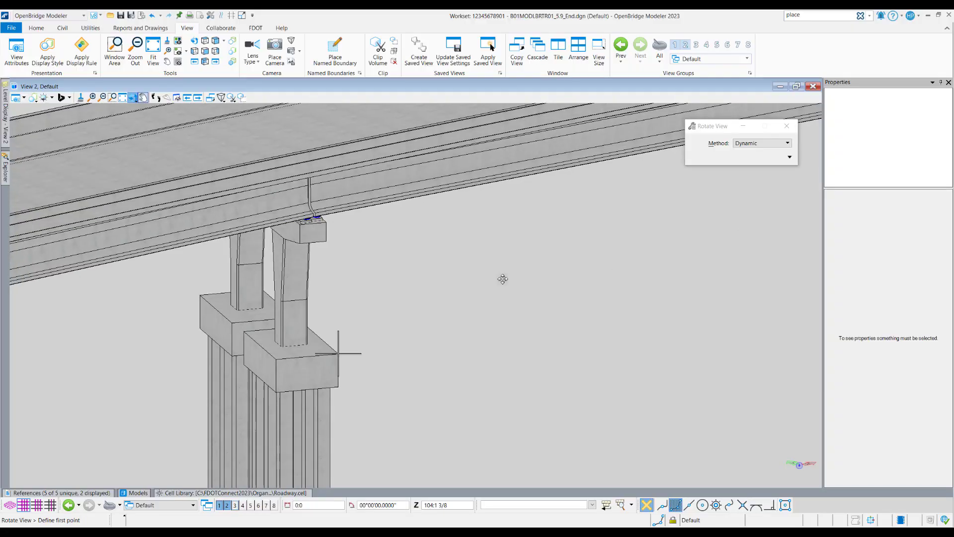
right_click(503, 279)
Set View 2 to the Top orientation and fit the whole bridge and roadway in it.
scroll(577, 306, "down", 5)
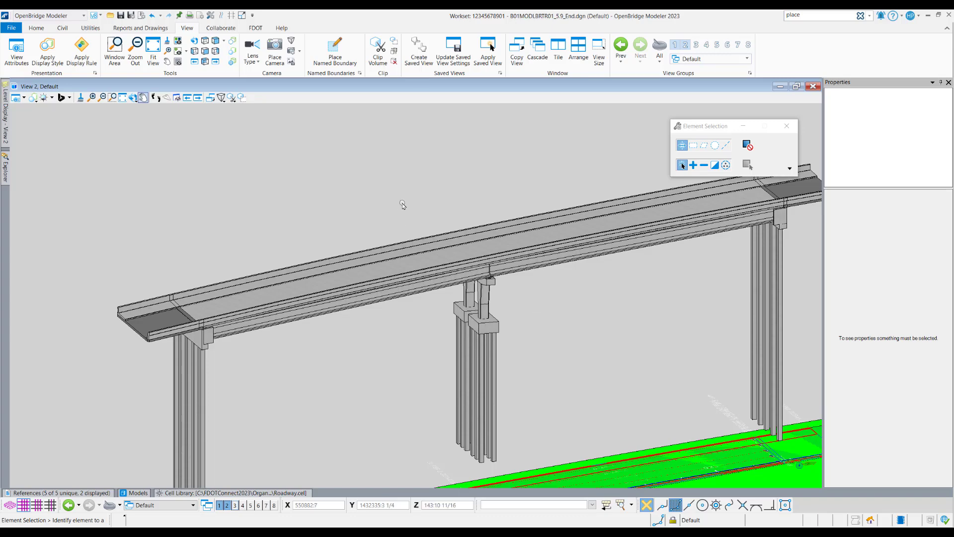
scroll(397, 239, "down", 3)
scroll(374, 367, "up", 2)
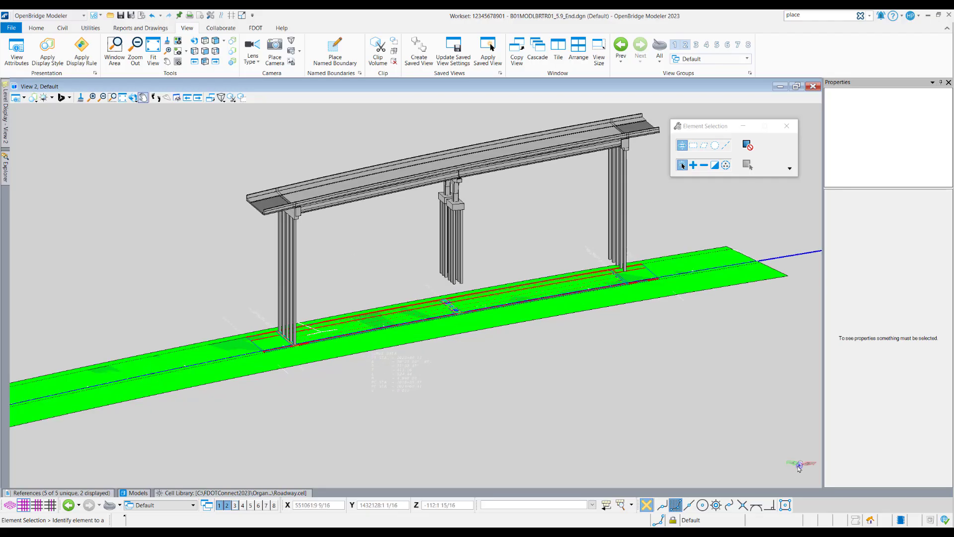
right_click(463, 356, "shift")
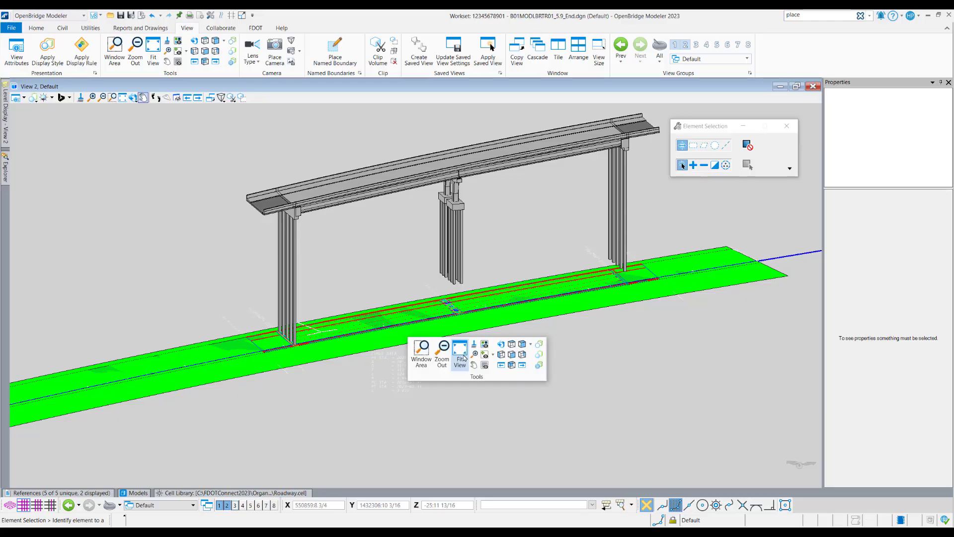
left_click(512, 344)
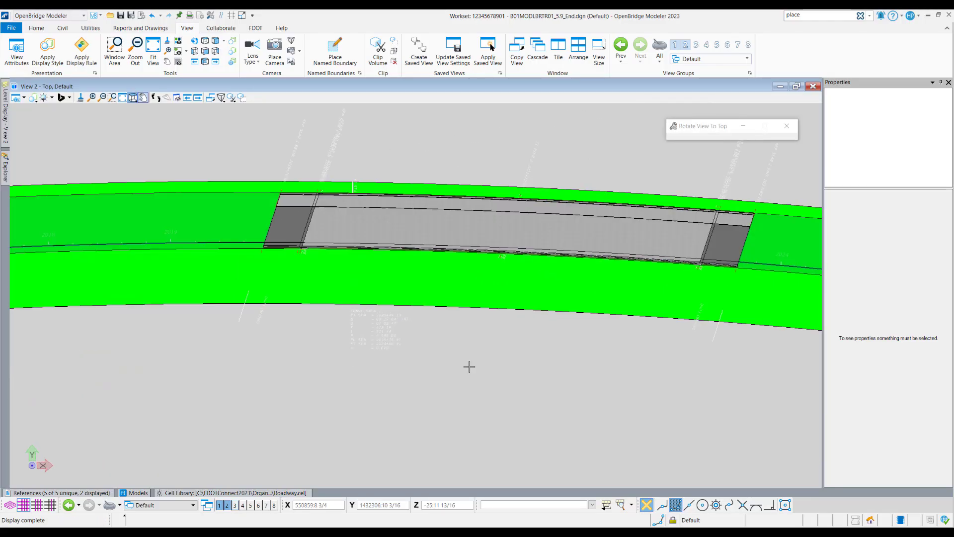
middle_click(330, 330)
middle_click(330, 330)
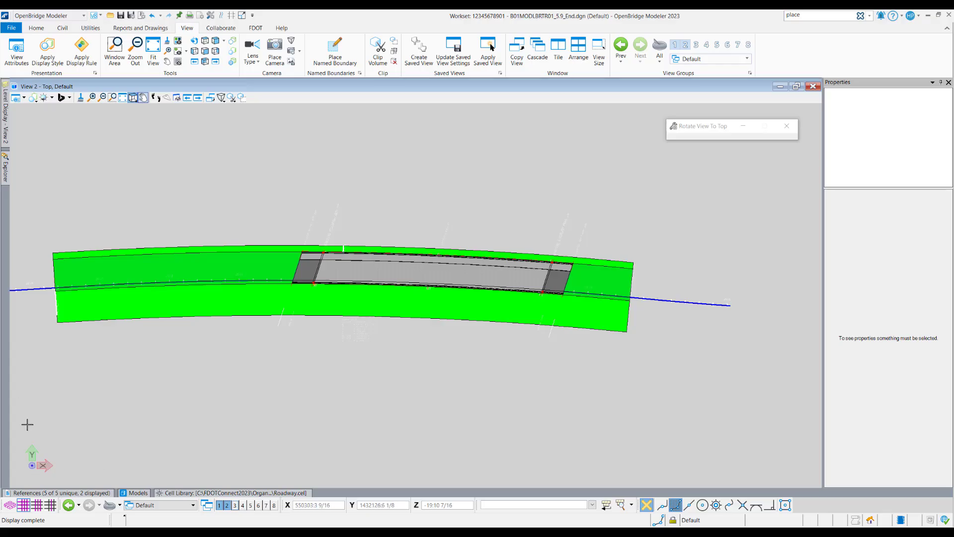
right_click(240, 328)
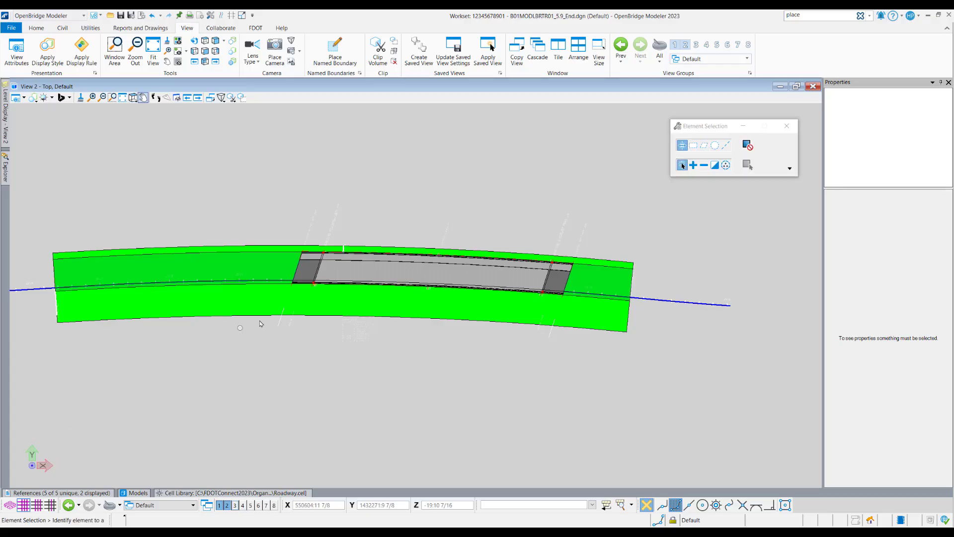
Open the Explorer, undock it and resize it as a tall floating window over the left part of the view.
scroll(462, 213, "up", 2)
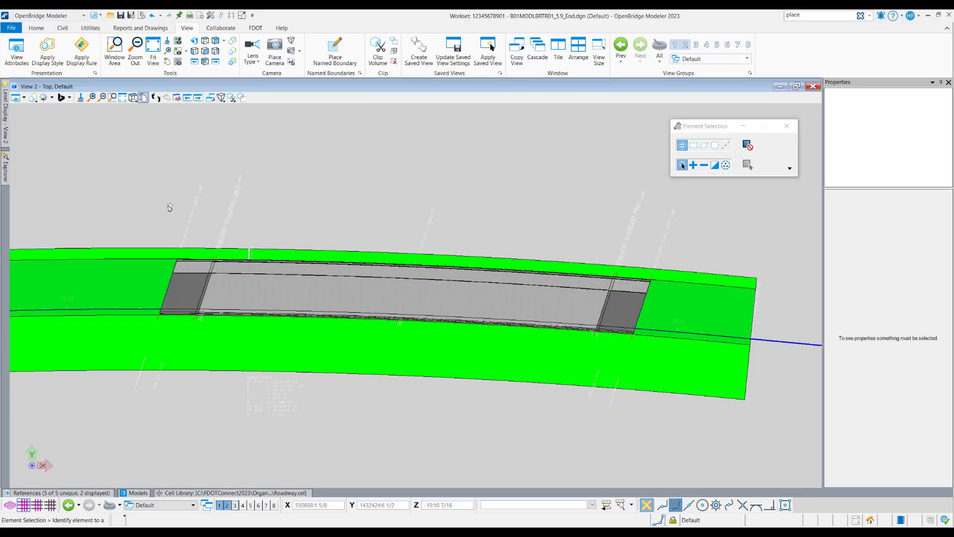
left_click(5, 169)
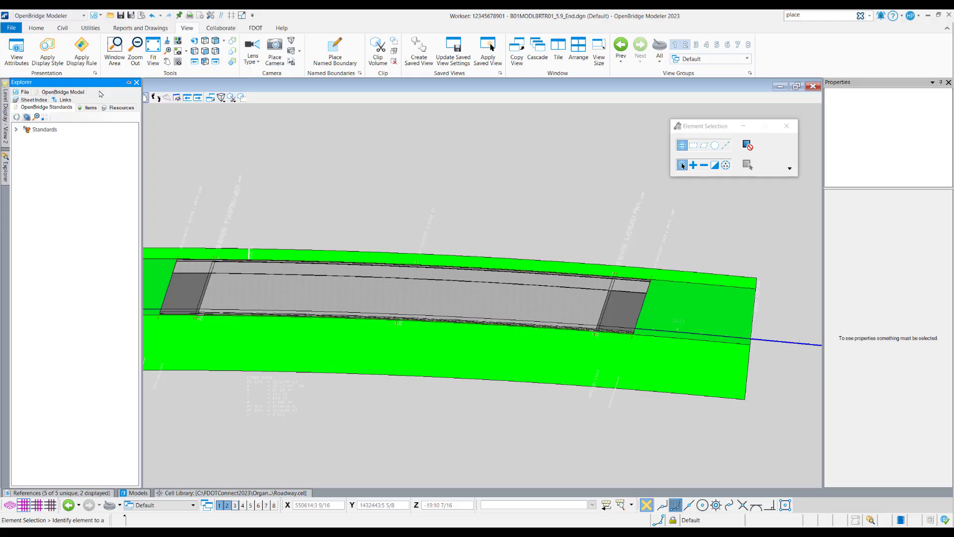
left_click(128, 83)
left_click_drag(136, 116, 96, 122)
left_click_drag(115, 256, 108, 484)
left_click_drag(77, 120, 68, 113)
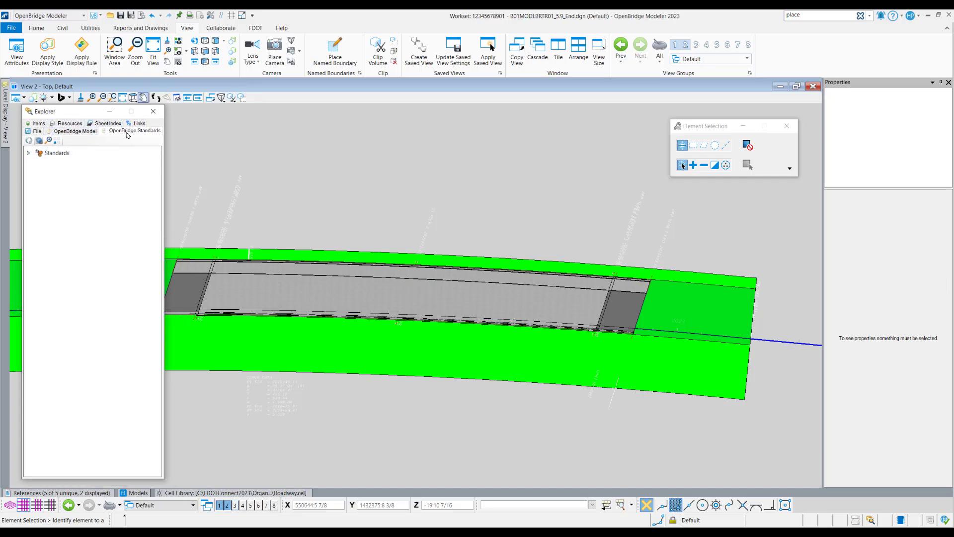
Expand Standards in OpenBridge Standards to review the categories under Libraries and under B01MODLBRTR01_5.9_End.dgn.
left_click(29, 153)
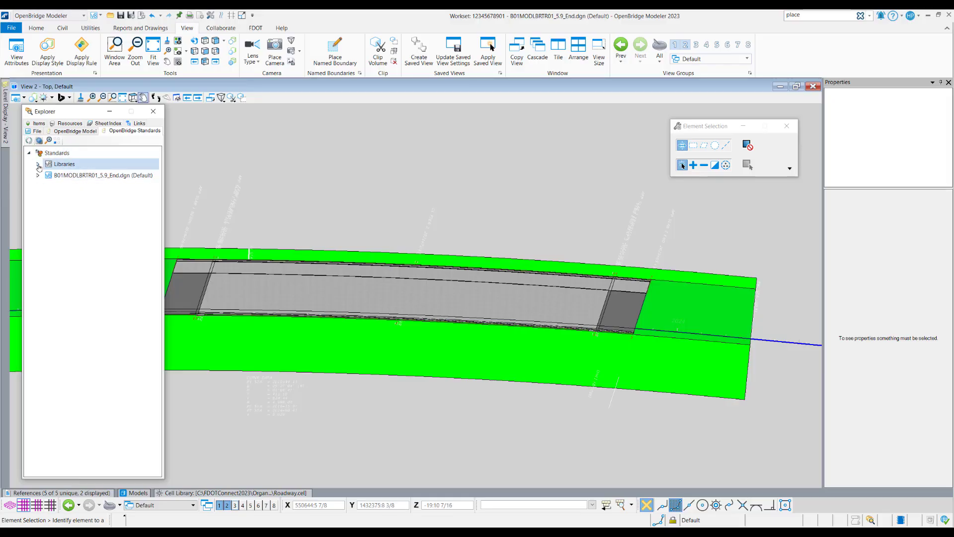
left_click(38, 165)
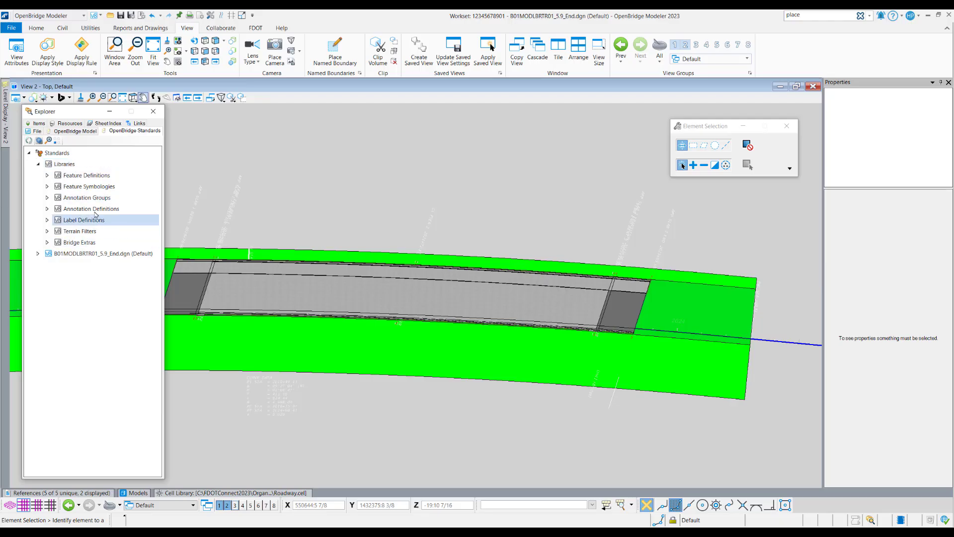
left_click(37, 254)
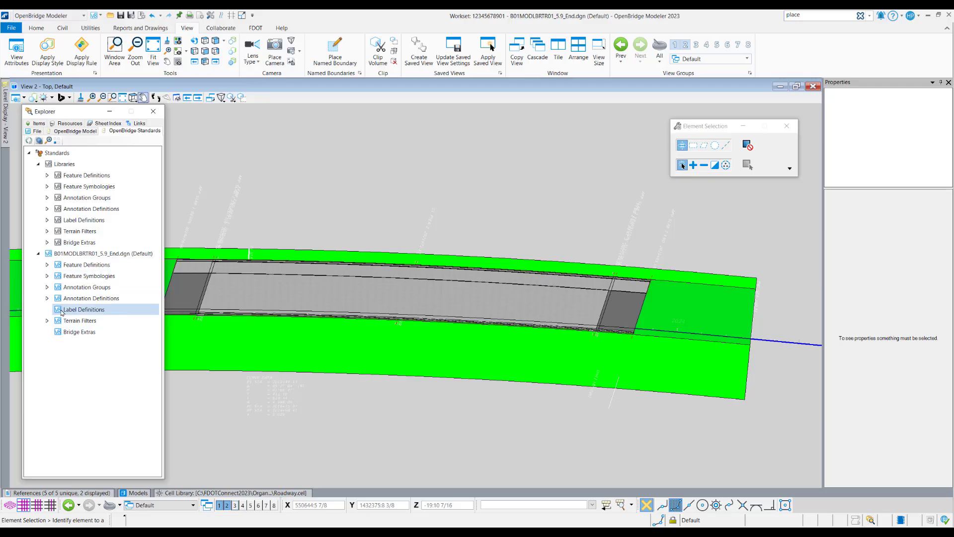
Examine the Beam and Deck feature definitions under the active file's standards, and collapse the Libraries and file branches.
left_click(38, 165)
left_click(47, 187)
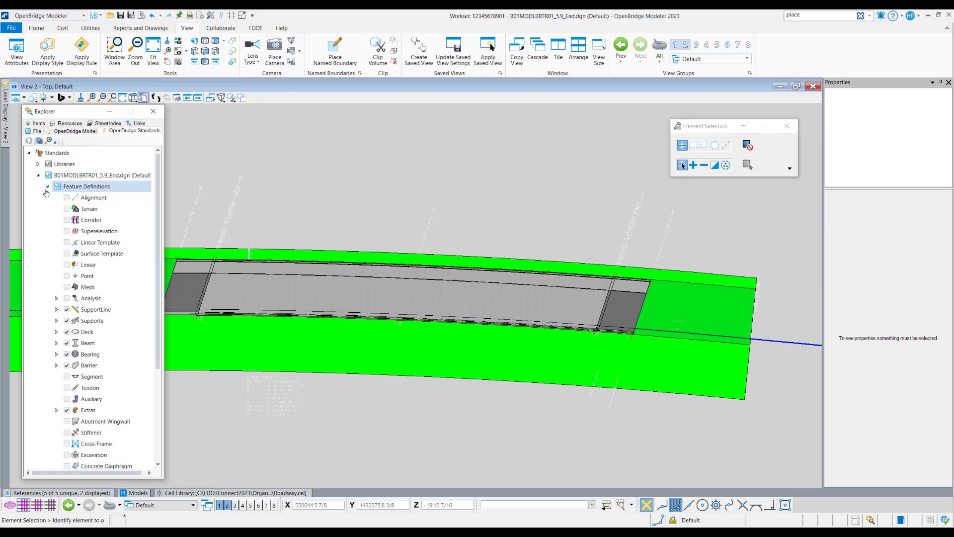
scroll(99, 373, "down", 4)
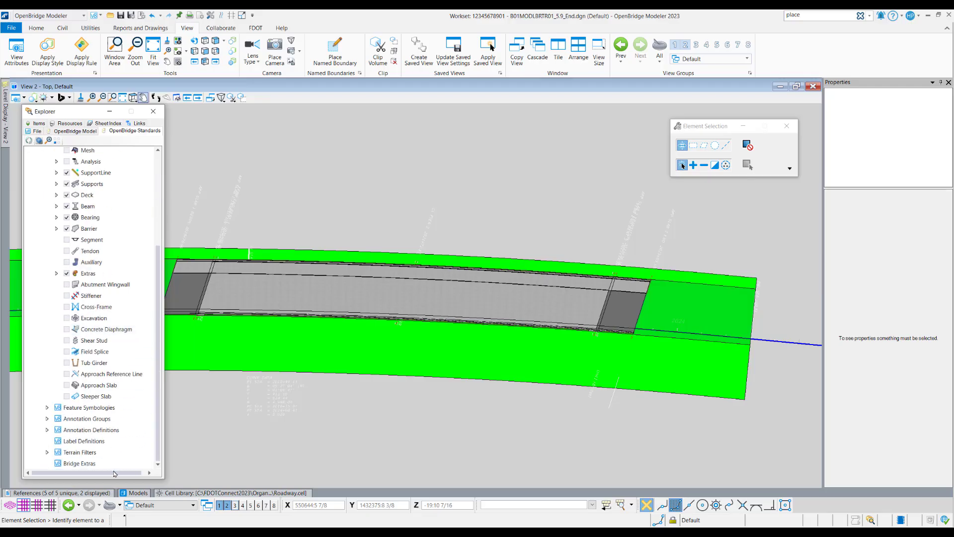
scroll(112, 462, "up", 4)
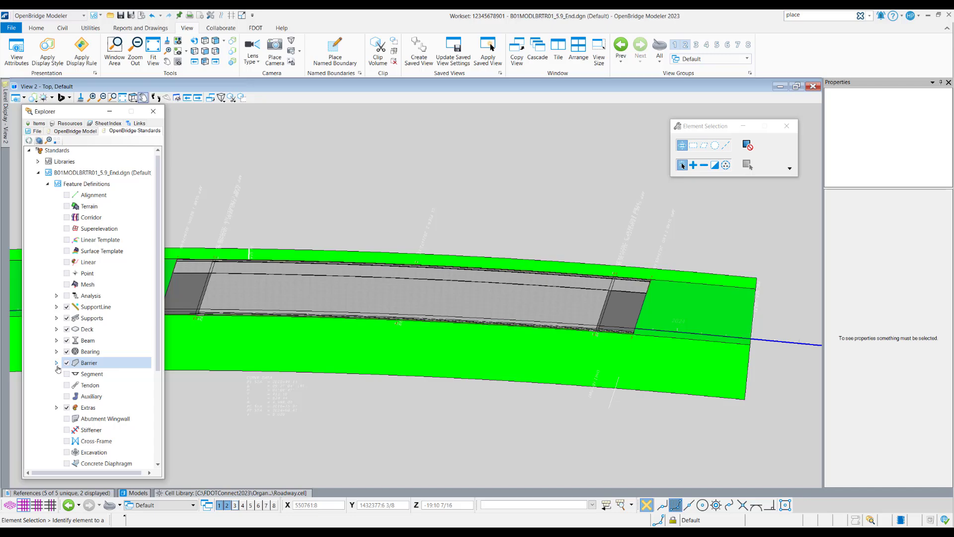
left_click(57, 341)
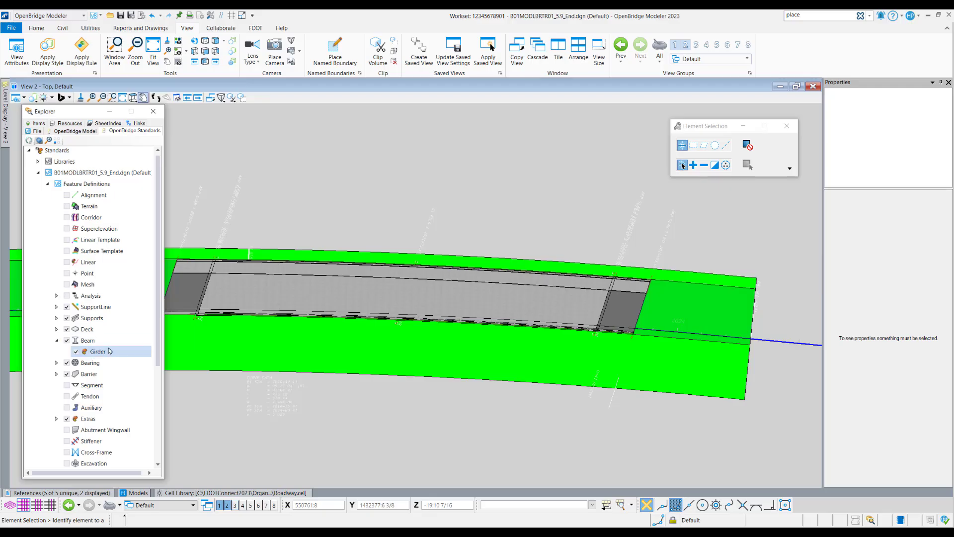
left_click(57, 329)
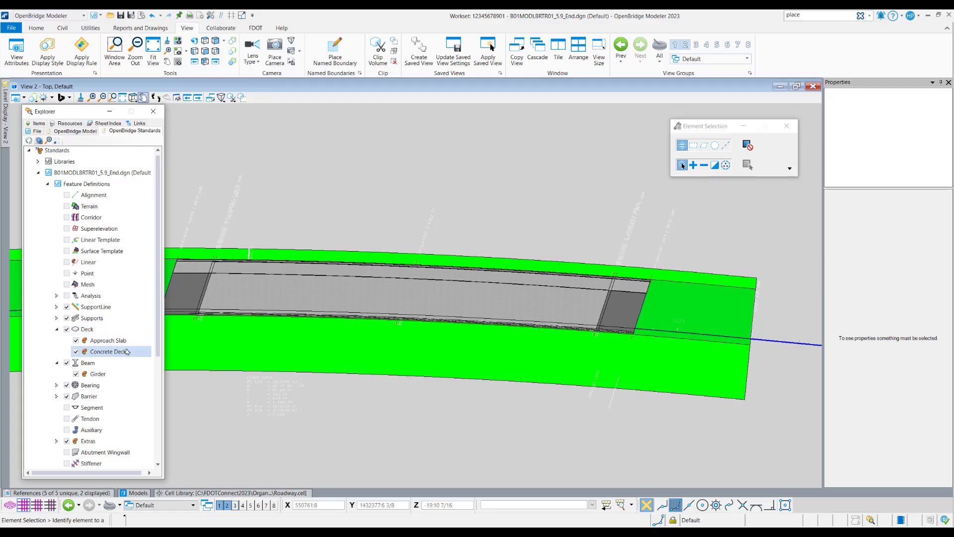
left_click(48, 184)
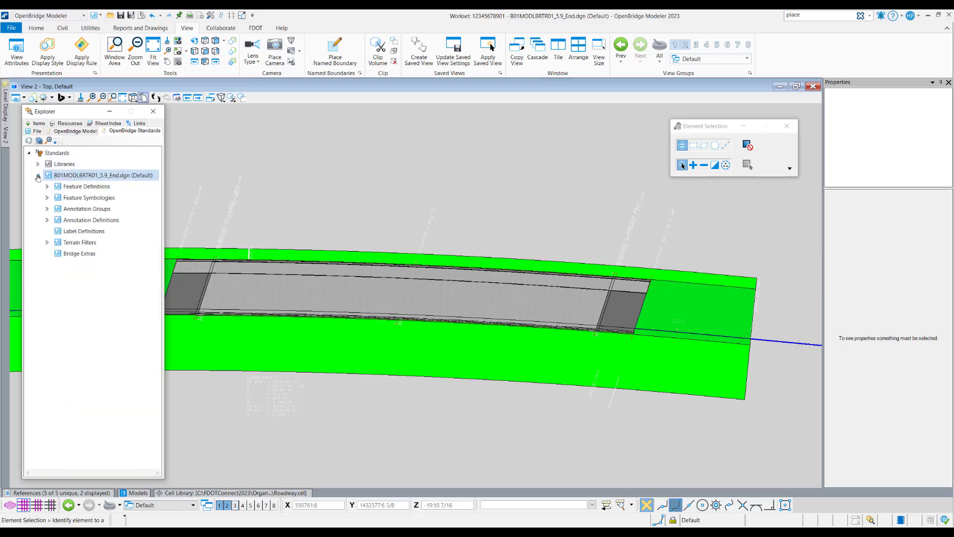
left_click(39, 177)
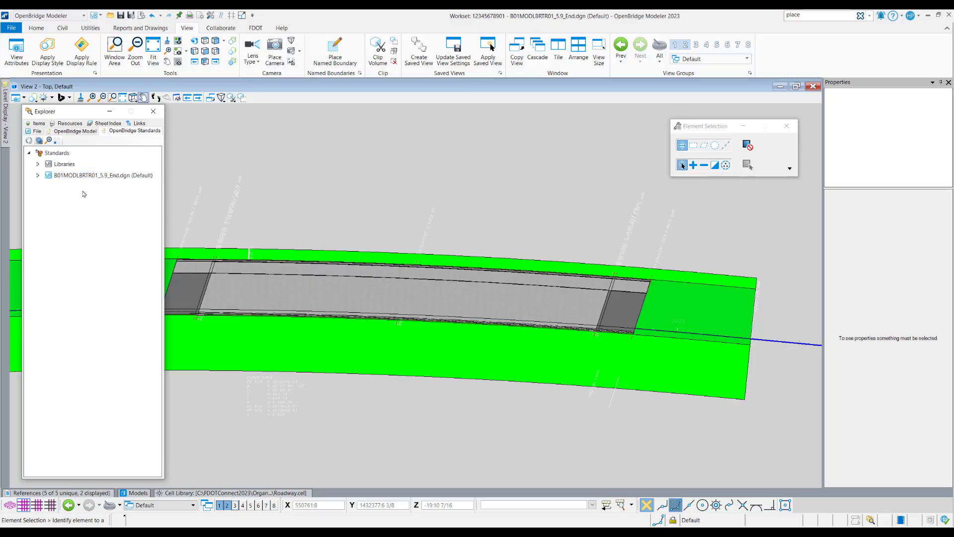
Expand the OpenBridge Model tree through Bridges, Bridge and Units to show the component categories of Unit1.
left_click(80, 132)
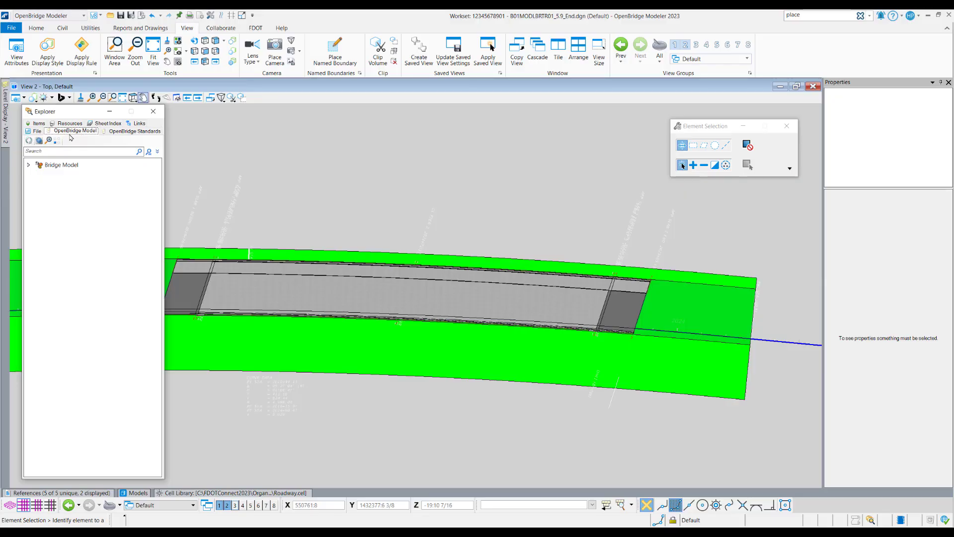
left_click(29, 166)
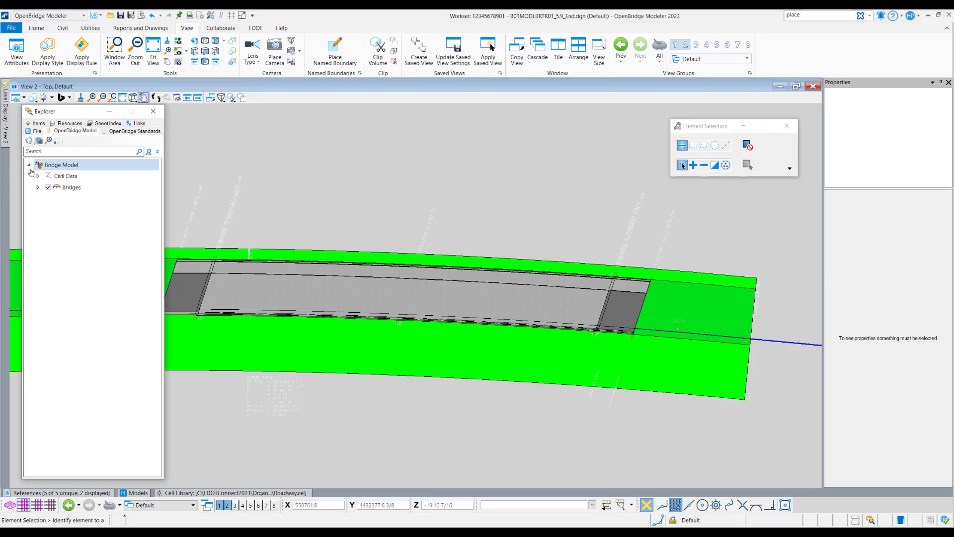
left_click(38, 187)
left_click(48, 199)
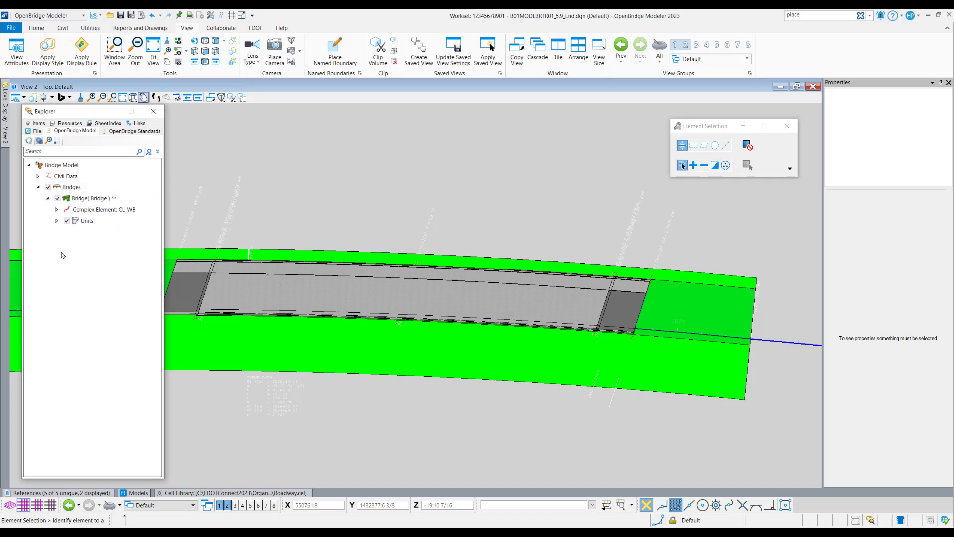
left_click(56, 220)
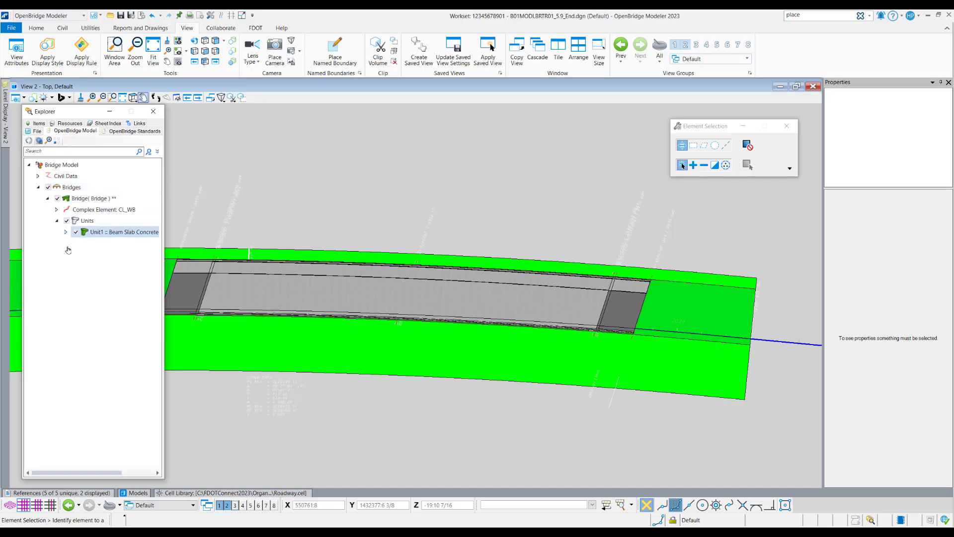
left_click(66, 232)
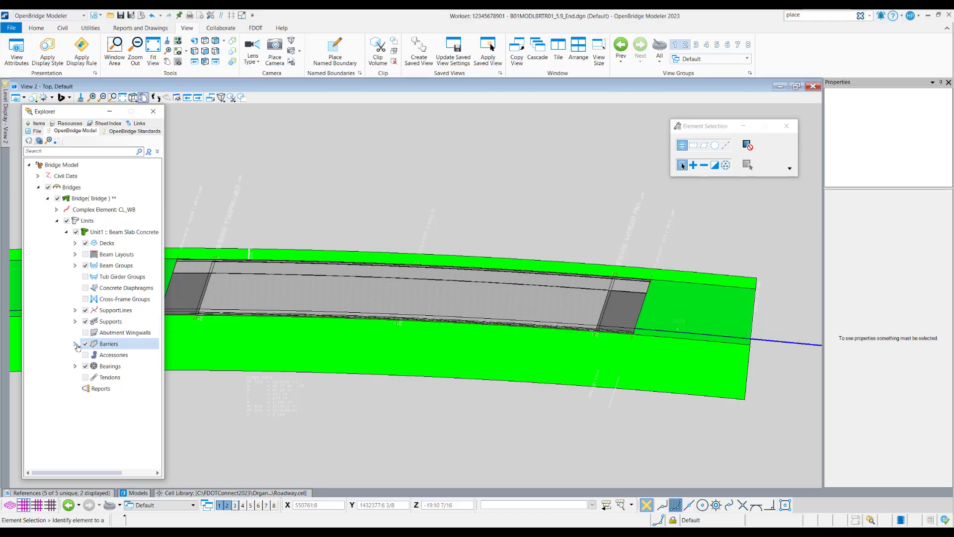
Hide the Barriers and Decks of Unit1 to expose the beams in a 3D view of the bridge end.
scroll(192, 280, "up", 2)
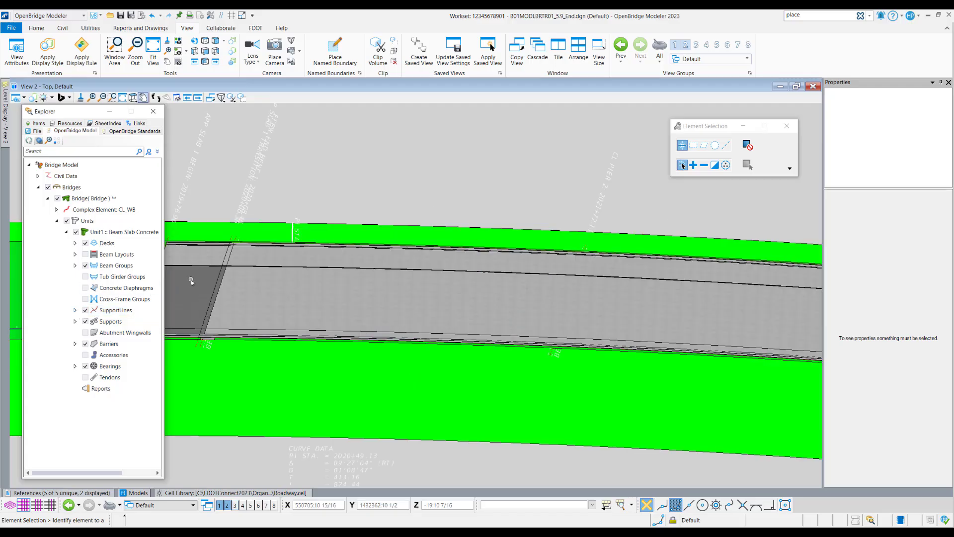
middle_click_drag(191, 282, 317, 254, "shift")
scroll(319, 257, "up", 3)
middle_click_drag(390, 250, 367, 285)
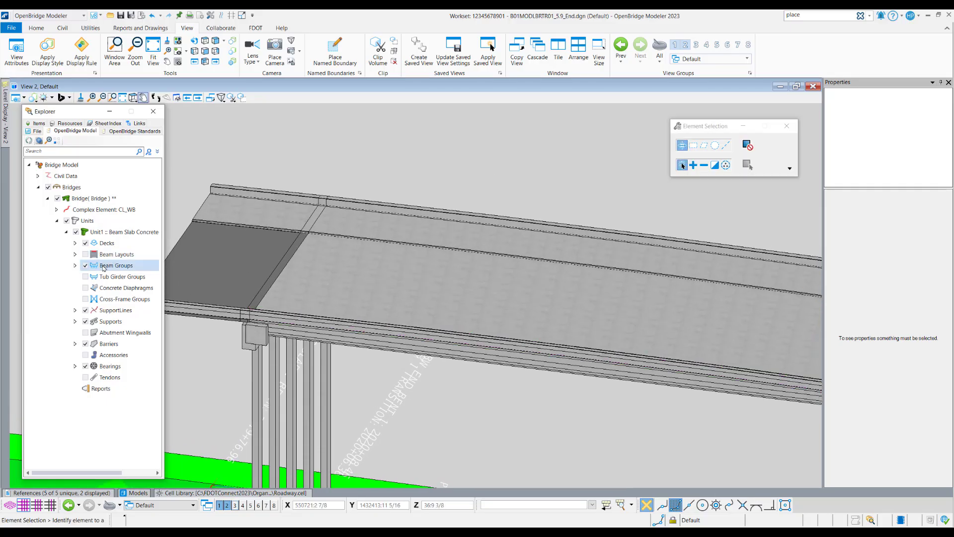
left_click(75, 343)
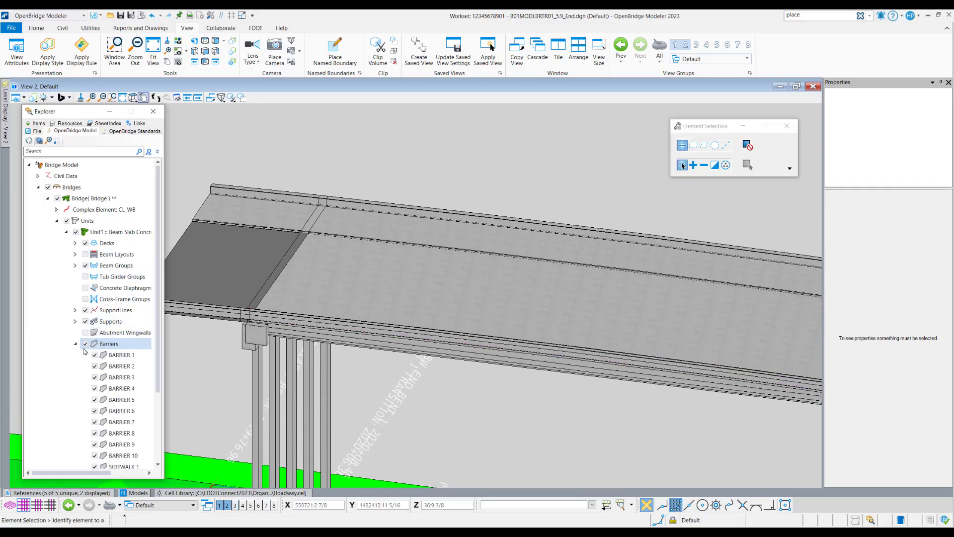
left_click(86, 344)
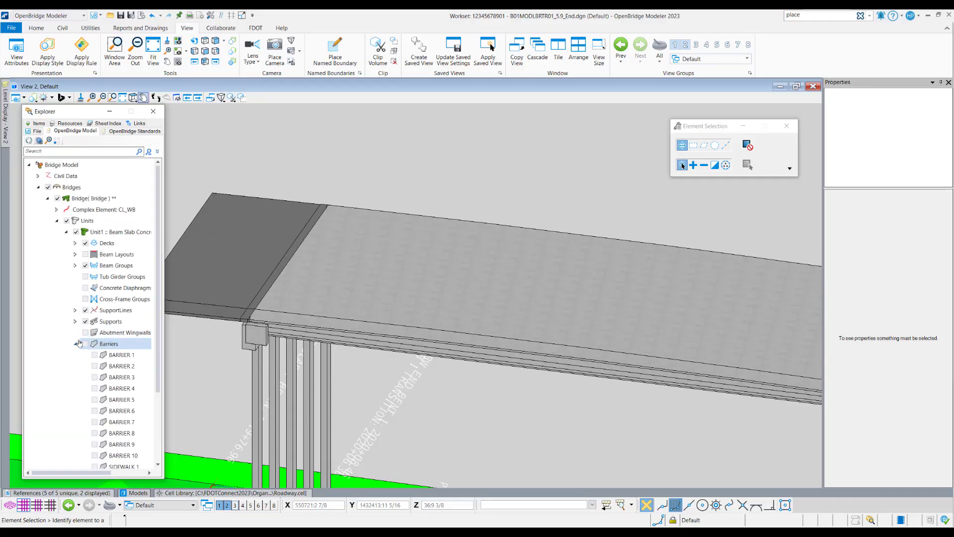
left_click(75, 344)
left_click(85, 243)
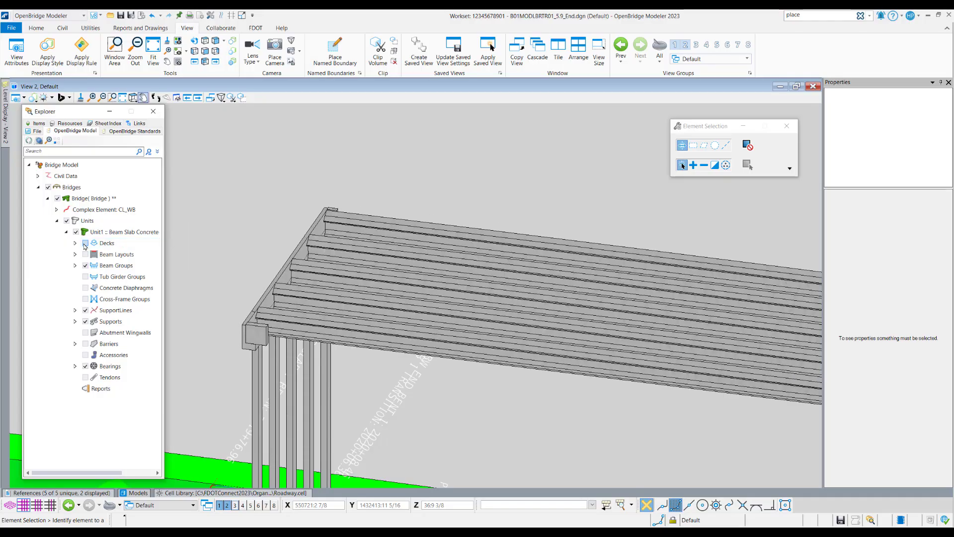
Inspect the exposed beam ends at the end bent up close from above and from the side.
scroll(267, 318, "up", 5)
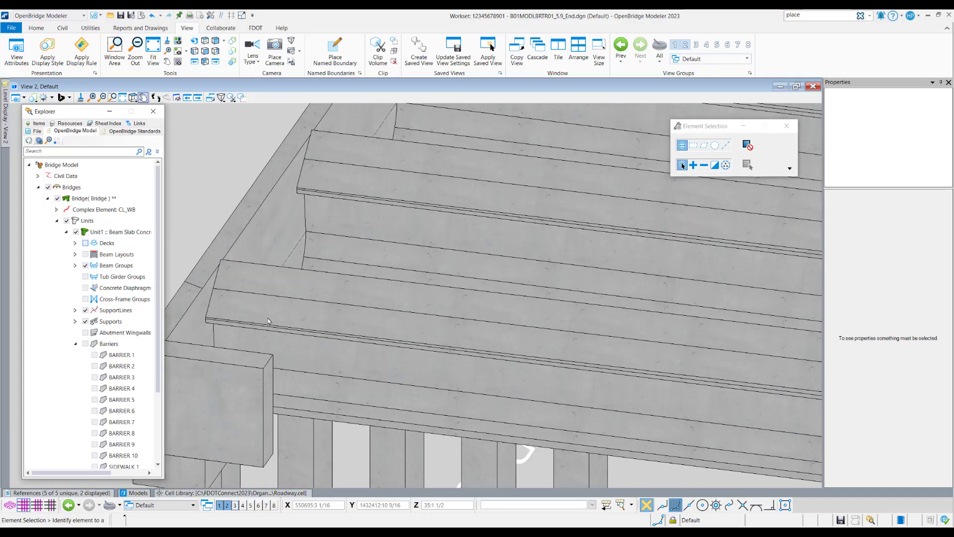
middle_click_drag(267, 318, 339, 245, "shift")
scroll(338, 245, "up", 2)
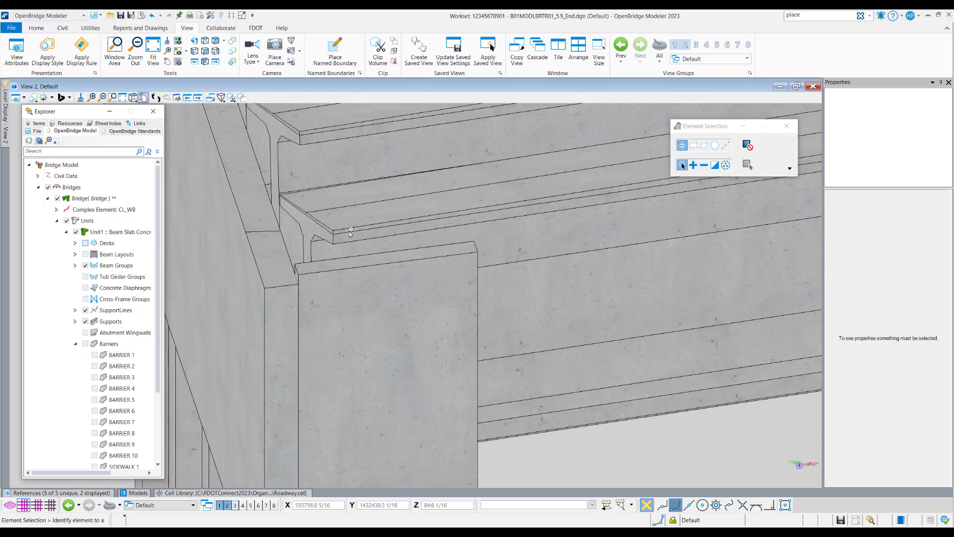
Expand Beam Groups, GIRDER 1, its first span and Beam-L to examine the haunch and beam segment components.
left_click(75, 267)
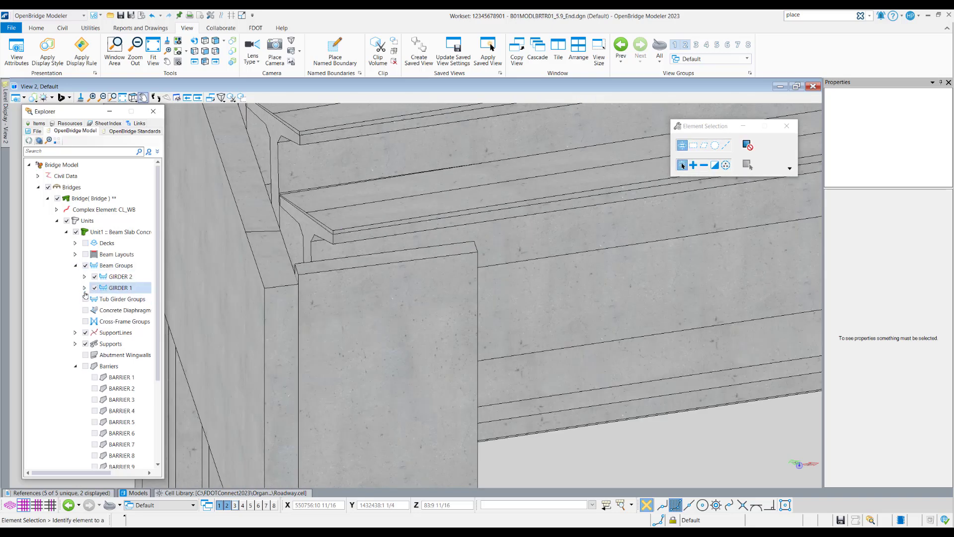
left_click(84, 288)
left_click(93, 298)
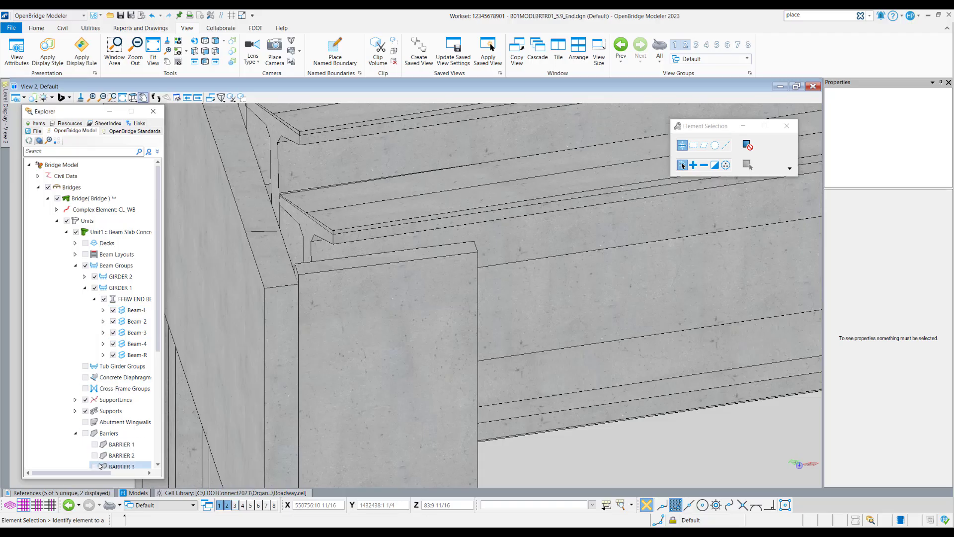
left_click_drag(92, 473, 113, 474)
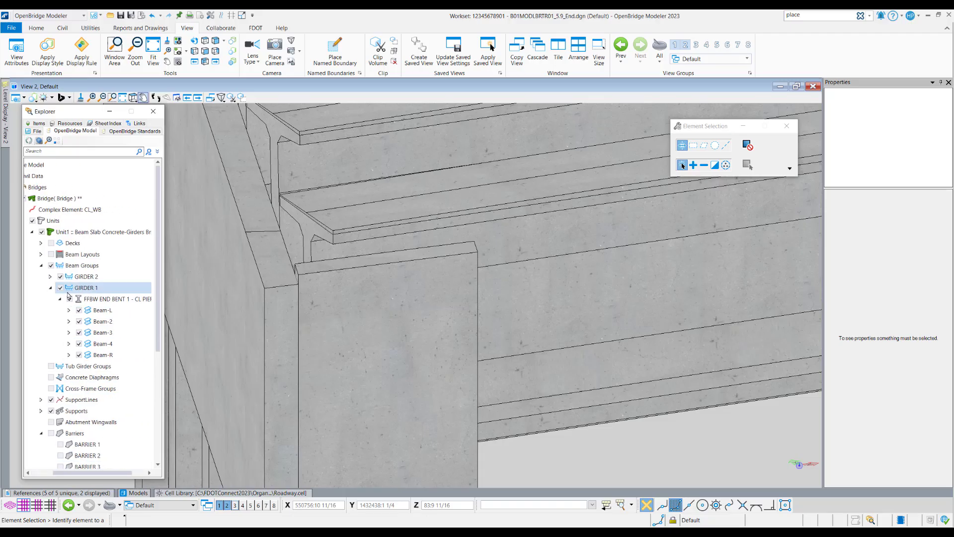
left_click(70, 310)
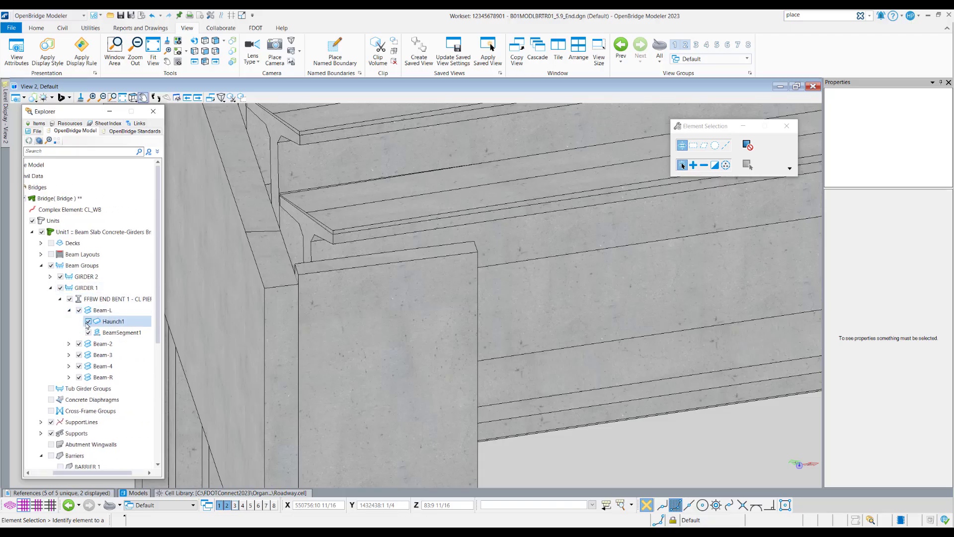
Hide Haunch1 of Beam-L, check the beam ends at the end bent, and turn the haunch display back on.
left_click(88, 322)
scroll(258, 314, "down", 3)
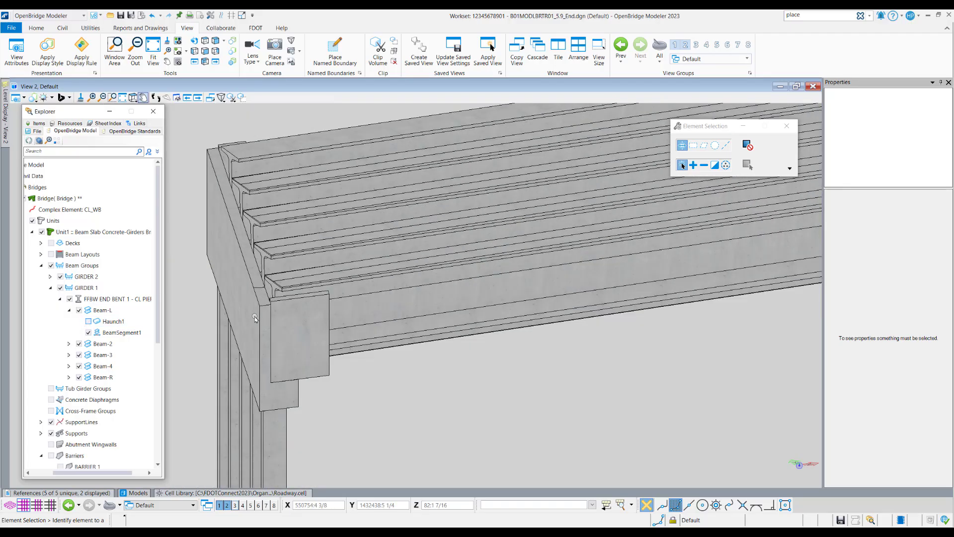
scroll(230, 193, "up", 5)
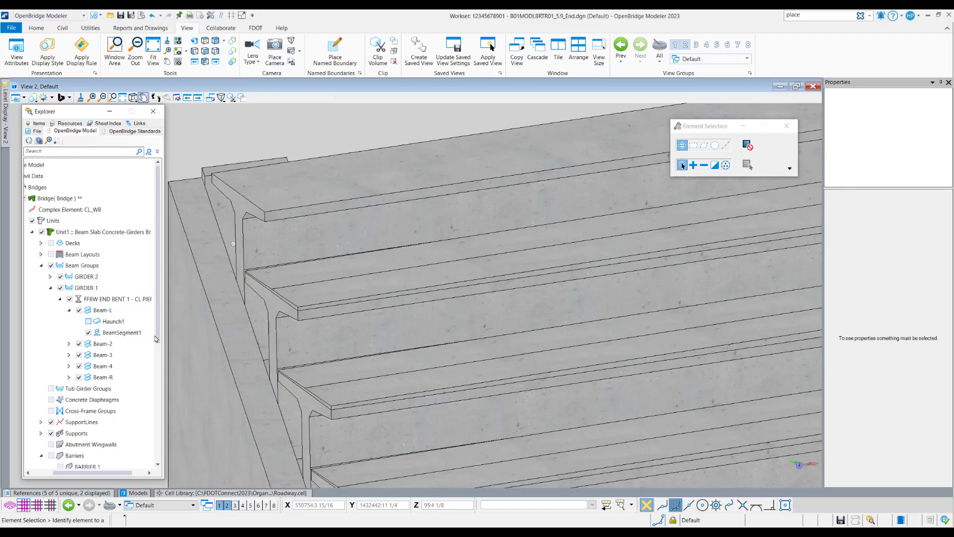
left_click(89, 321)
scroll(264, 237, "down", 5)
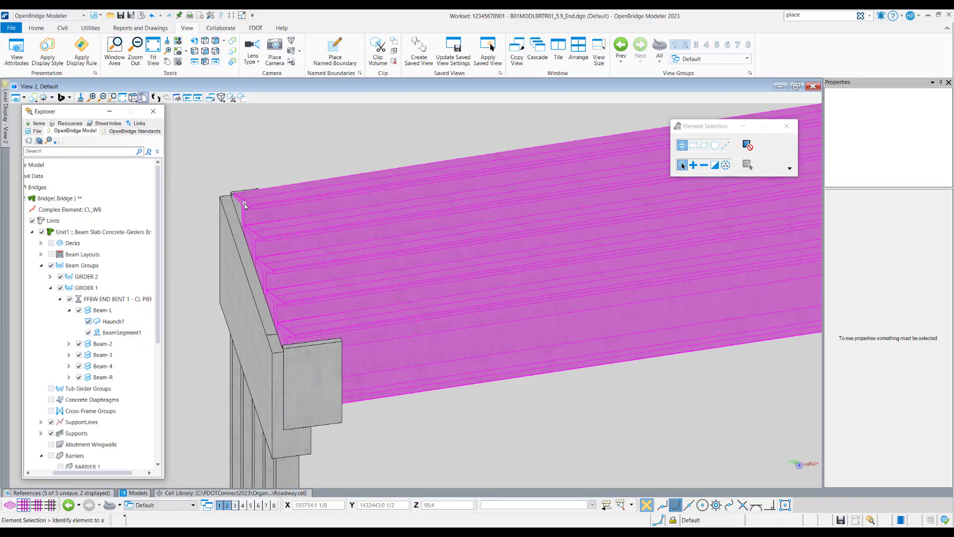
Collapse the girder branches and hide the Beam Groups of Unit1 to expose the bearings, end bents and pier.
middle_click_drag(264, 237, 253, 302, "shift")
scroll(254, 301, "down", 5)
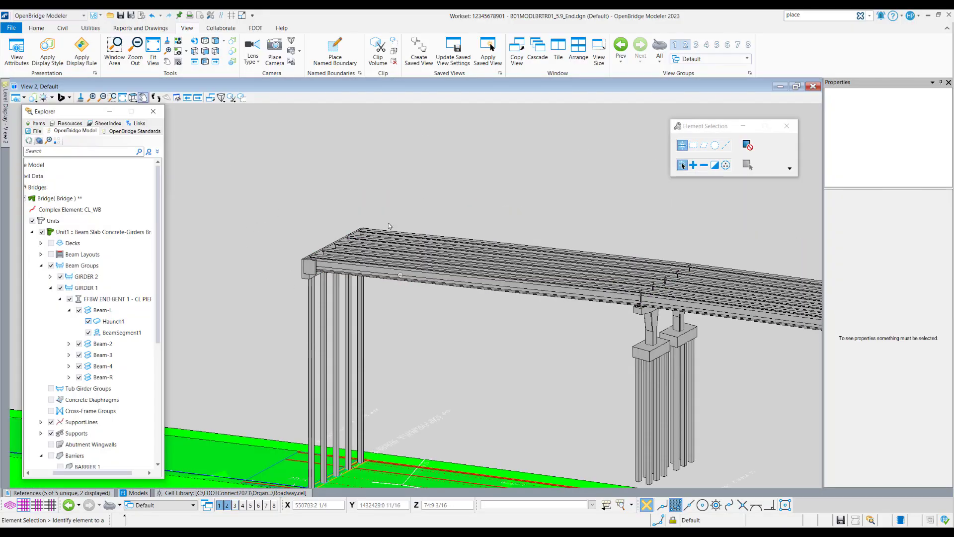
scroll(343, 237, "up", 5)
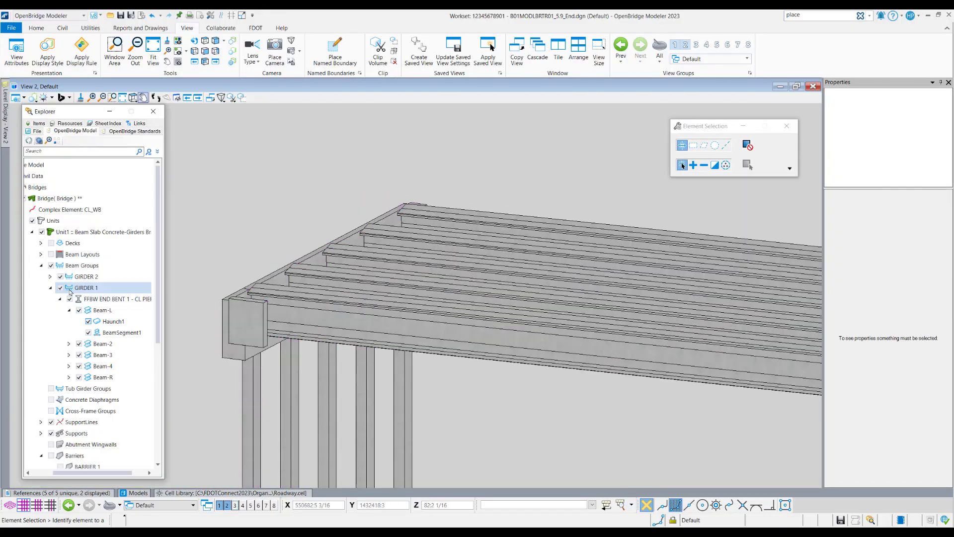
left_click(51, 288)
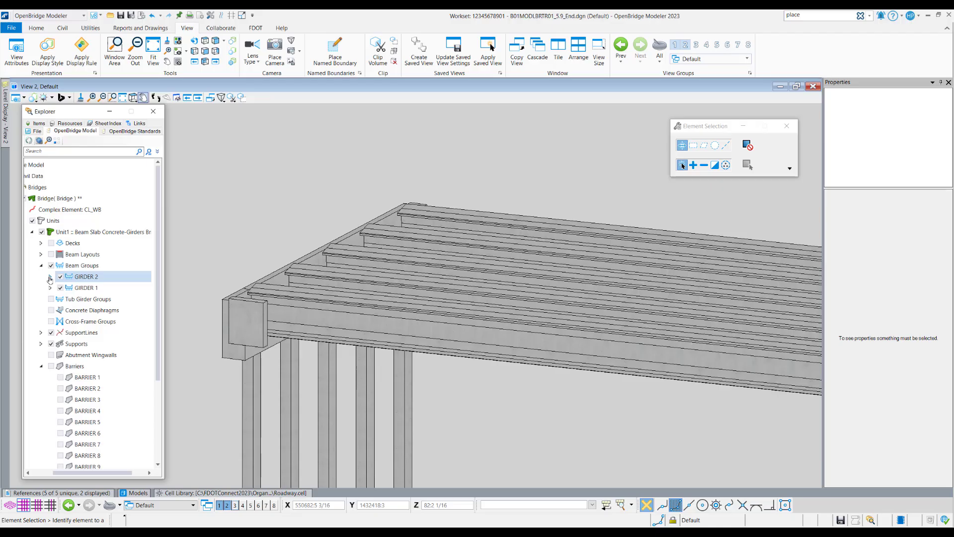
left_click(41, 266)
left_click(52, 265)
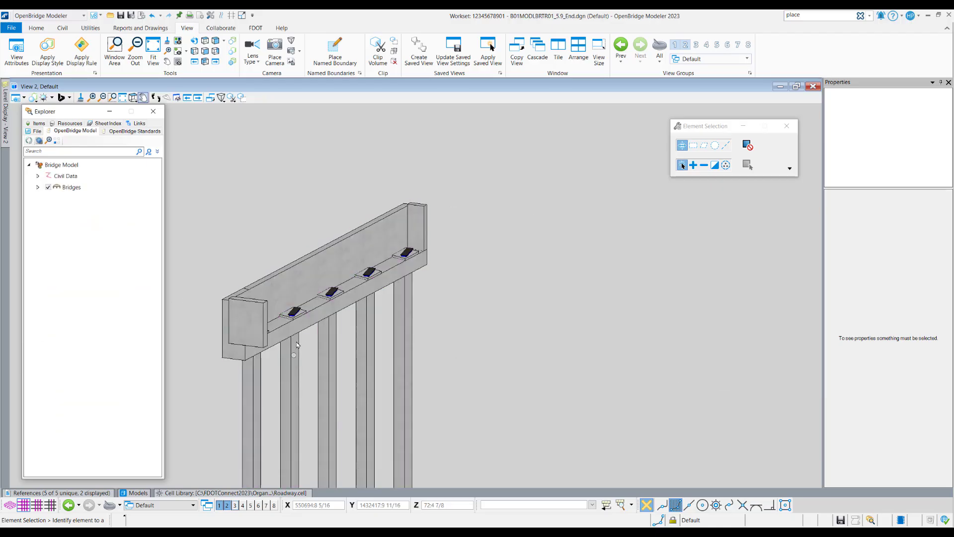
scroll(431, 213, "up", 3)
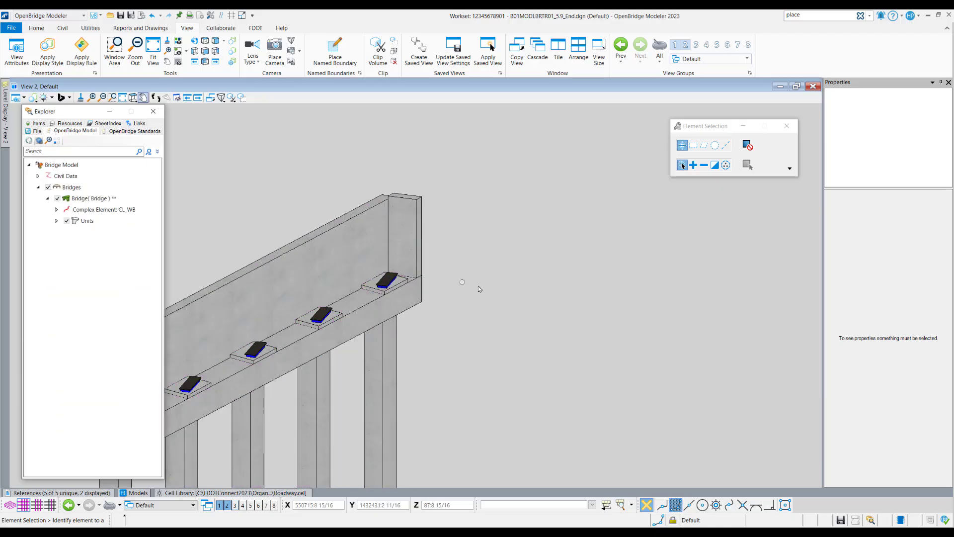
scroll(550, 245, "down", 3)
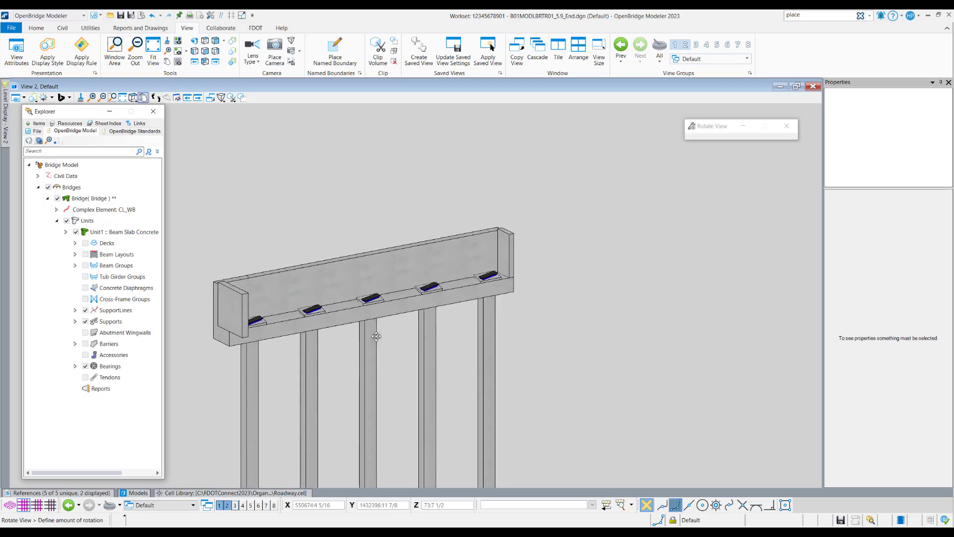
scroll(511, 315, "down", 3)
scroll(283, 300, "down", 5)
scroll(547, 341, "up", 5)
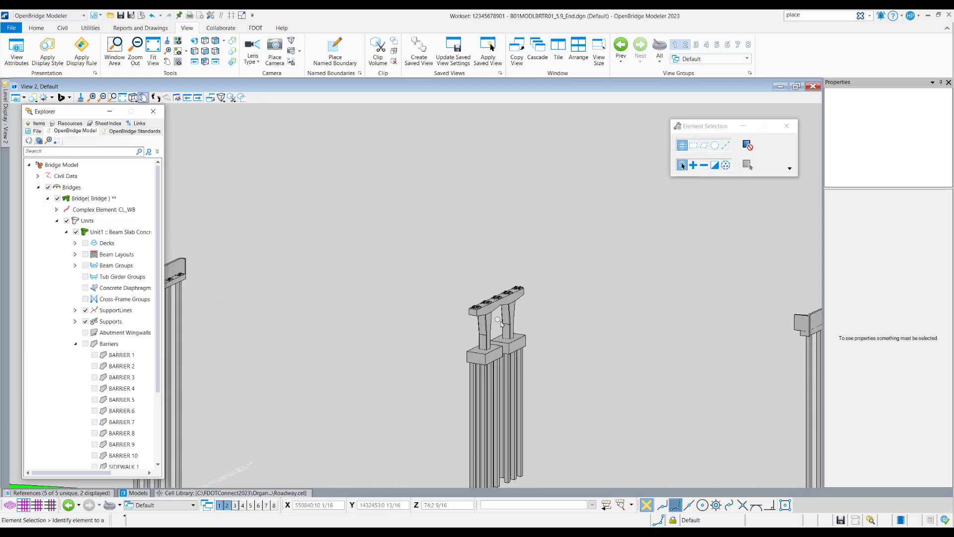
Turn the Decks, Beam Groups and Barriers of Unit1 back on and bring the complete bridge into view.
left_click(86, 243)
left_click(86, 255)
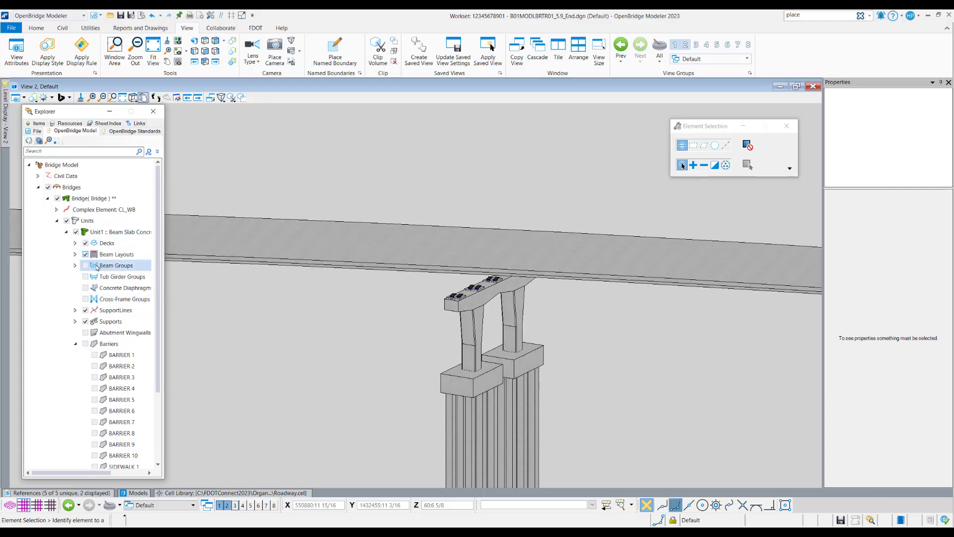
left_click(86, 266)
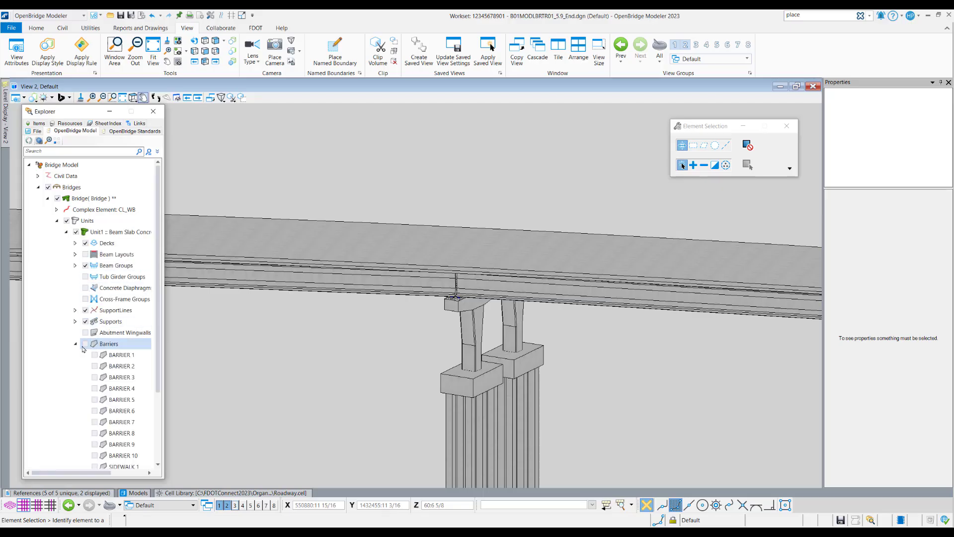
left_click(86, 344)
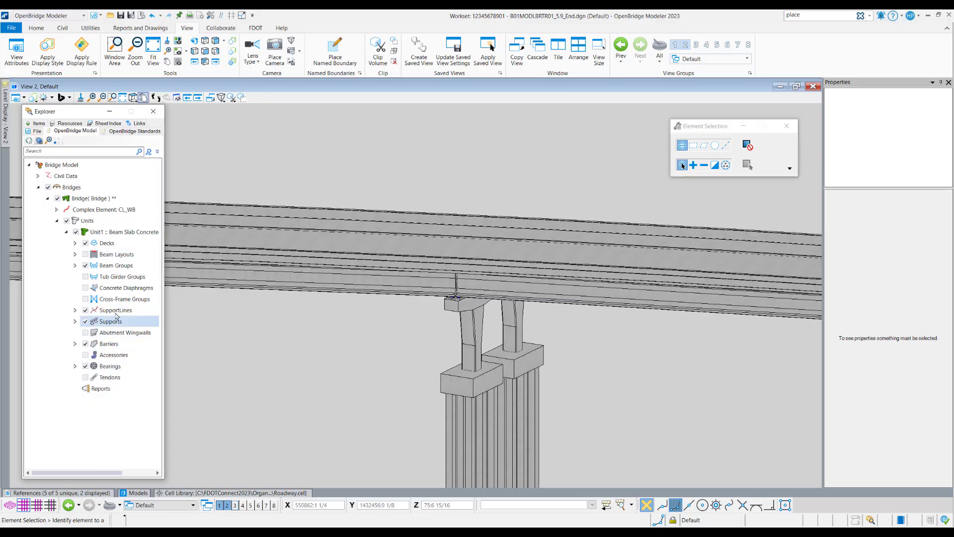
scroll(368, 326, "down", 4)
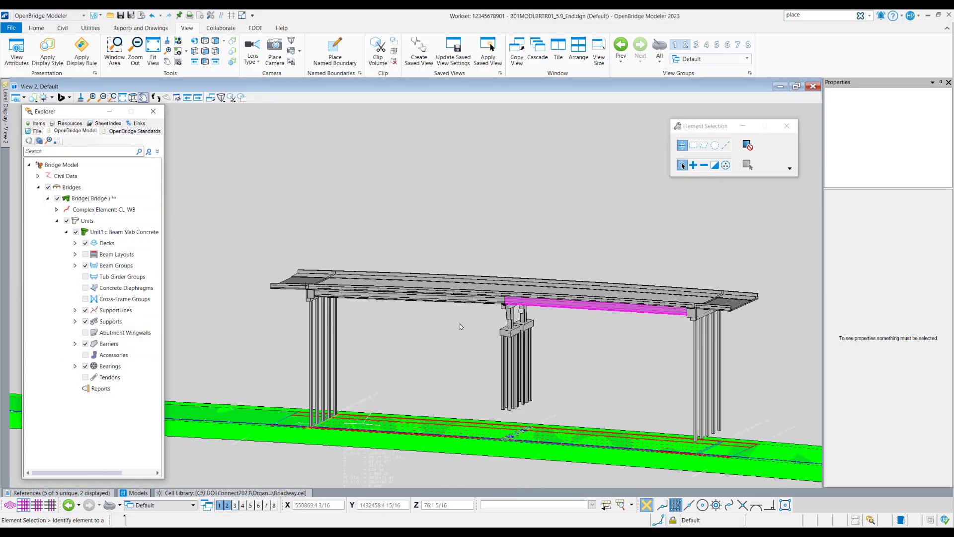
middle_click_drag(349, 352, 486, 383, "shift")
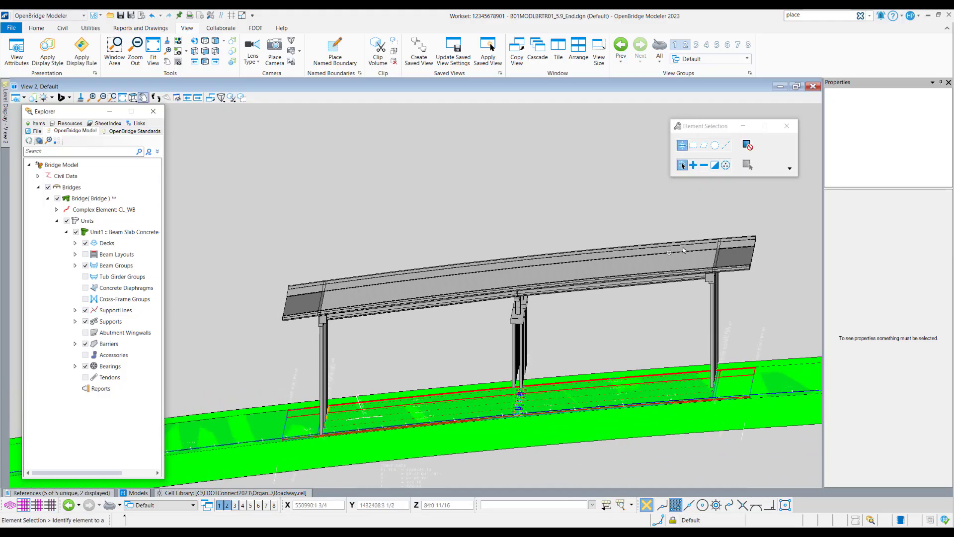
Close the Explorer and bring up View 2's Level Display with an enlarged level list and the bridge's end in view.
left_click(154, 116)
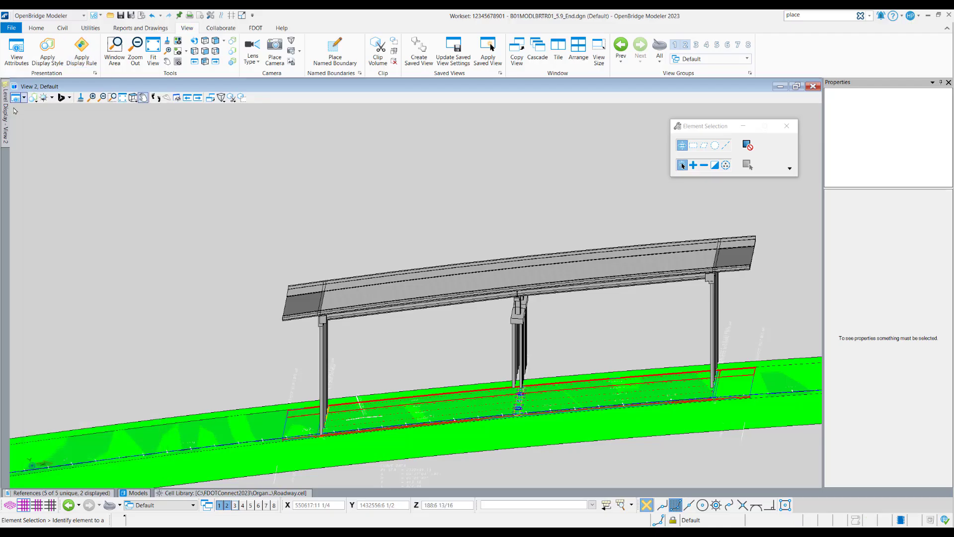
mouse_move(6, 118)
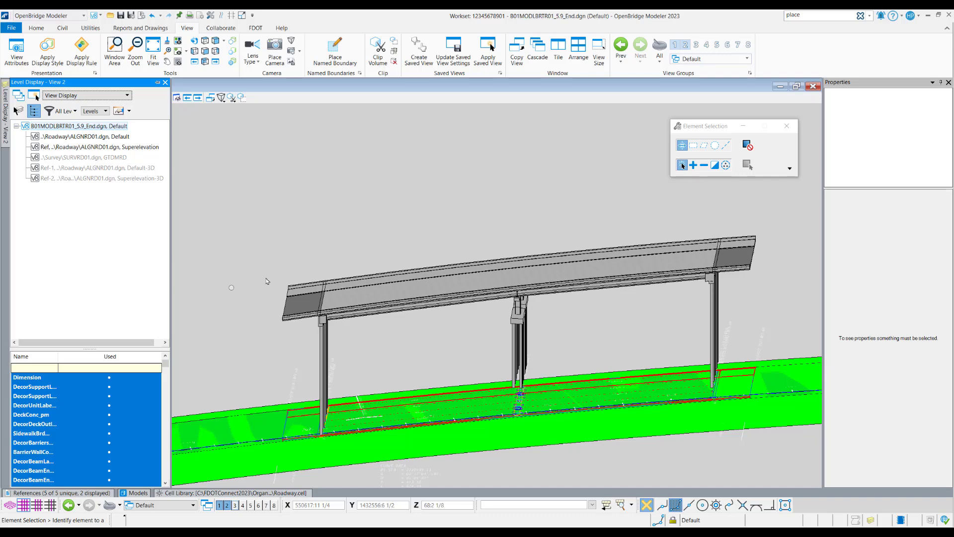
scroll(294, 327, "up", 3)
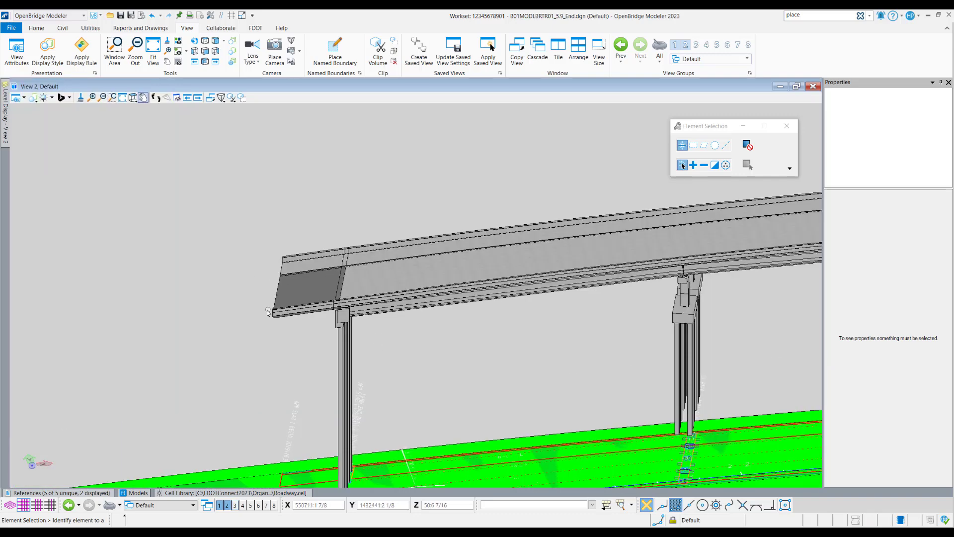
middle_click_drag(269, 332, 270, 223)
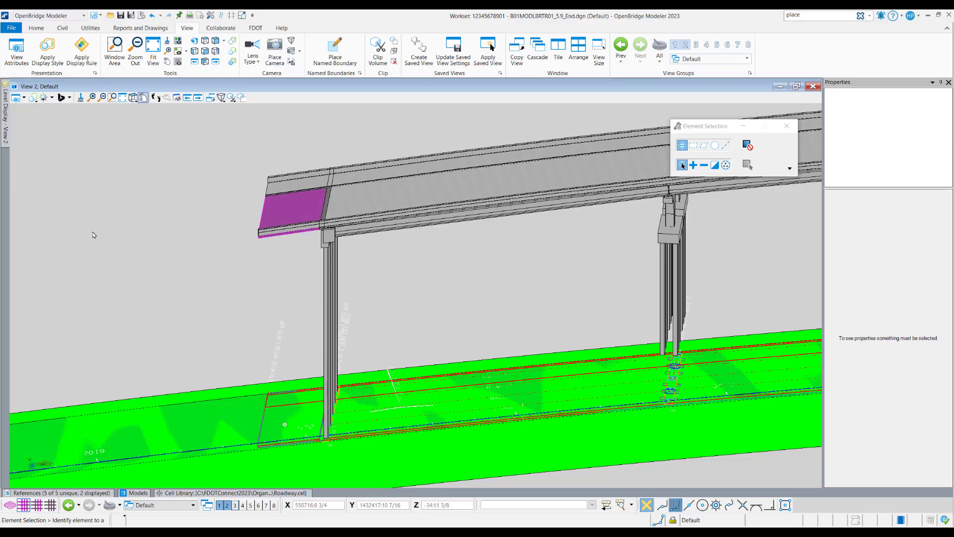
mouse_move(8, 143)
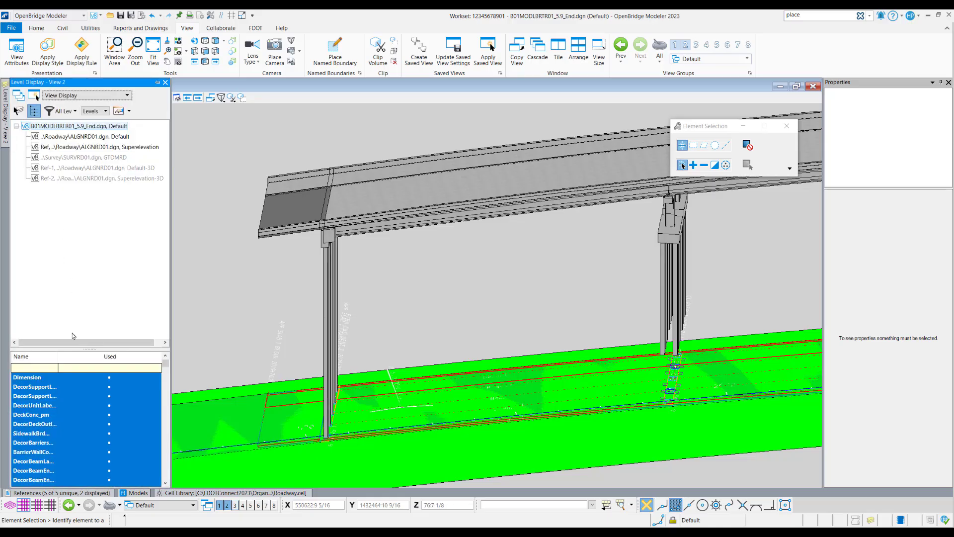
left_click_drag(79, 349, 93, 248)
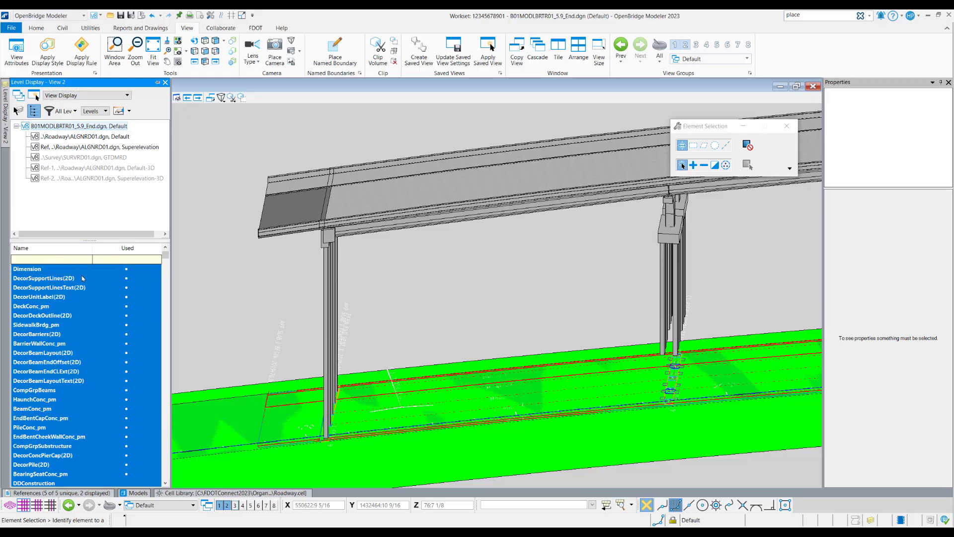
Turn the DeckConc_pm level off in View 2 to reveal the beams, and turn it back on.
left_click(47, 306)
left_click(46, 307)
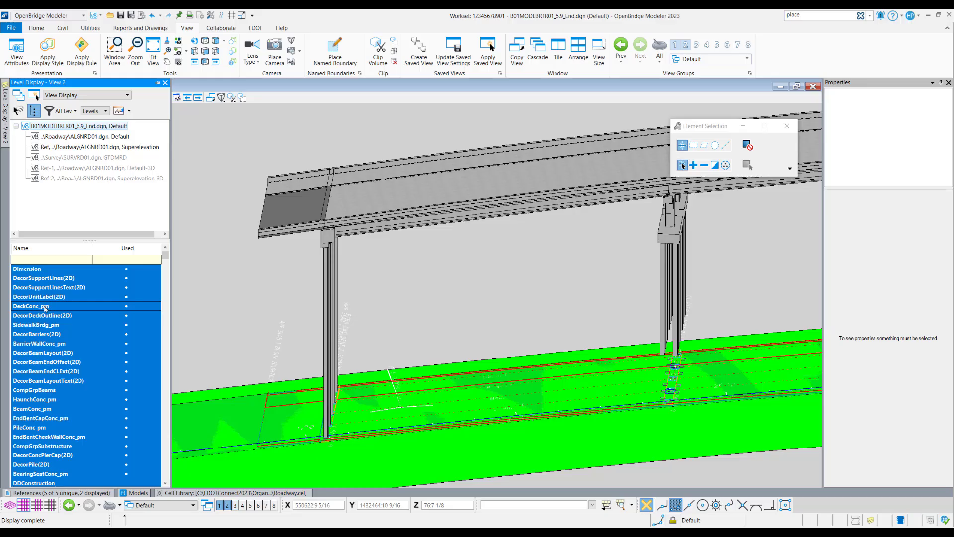
left_click(46, 307)
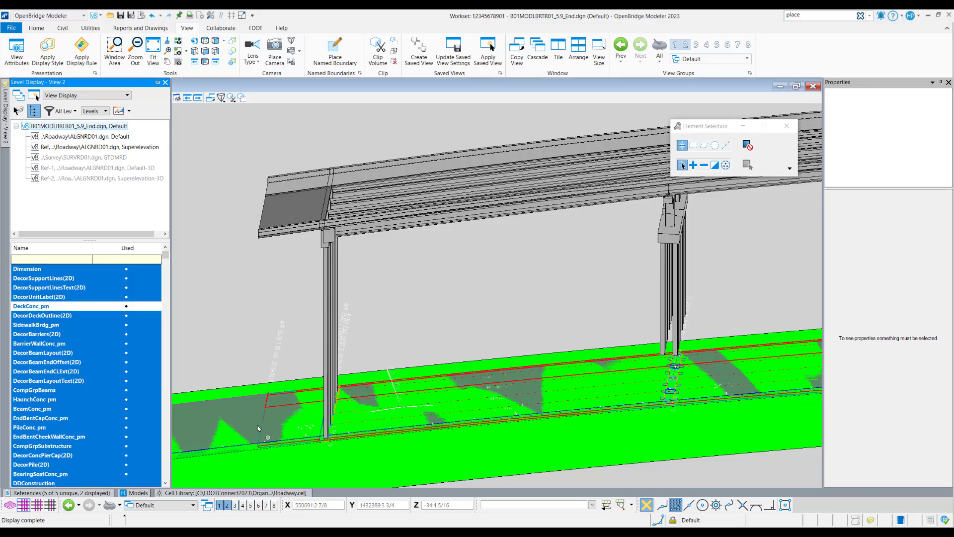
mouse_move(5, 140)
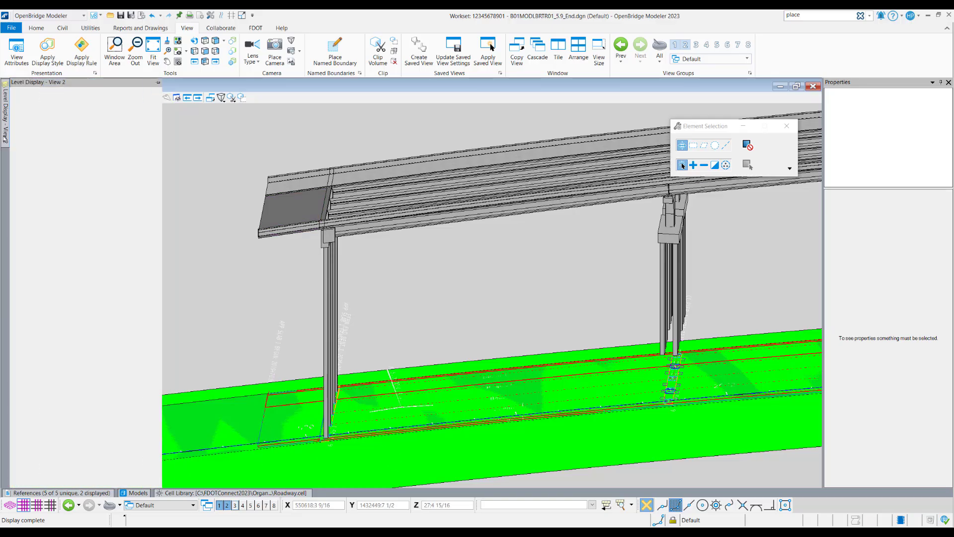
left_click(46, 307)
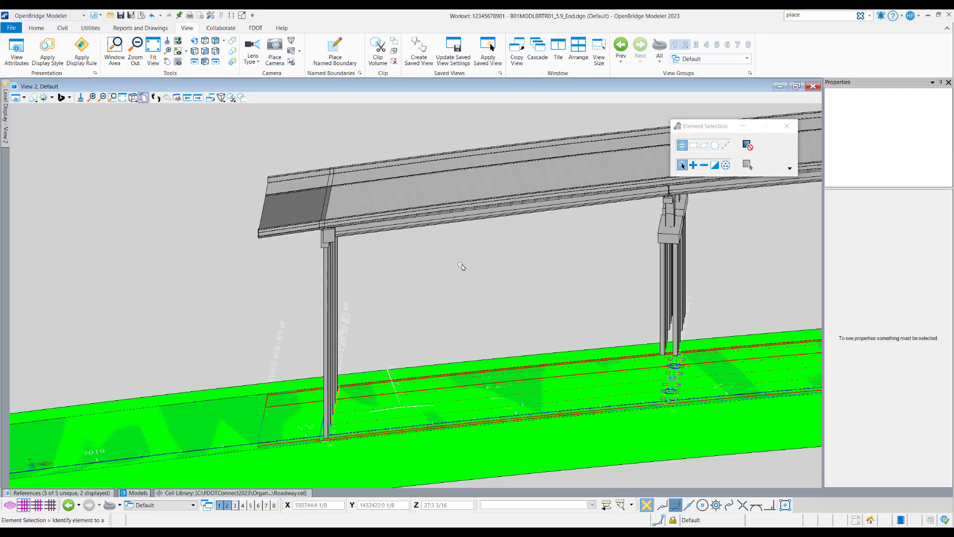
middle_click_drag(463, 268, 344, 302)
scroll(344, 302, "down", 3)
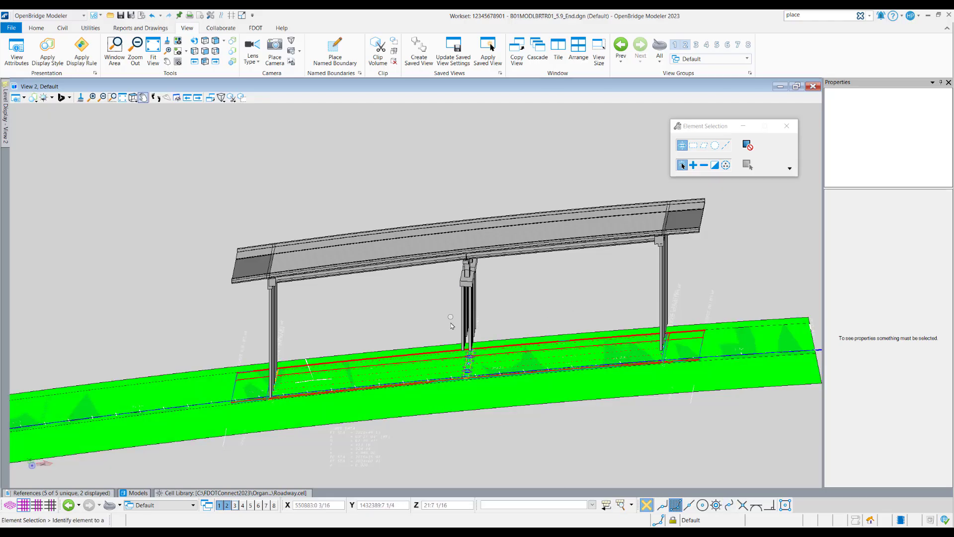
scroll(476, 297, "up", 5)
middle_click_drag(522, 332, 627, 280, "shift")
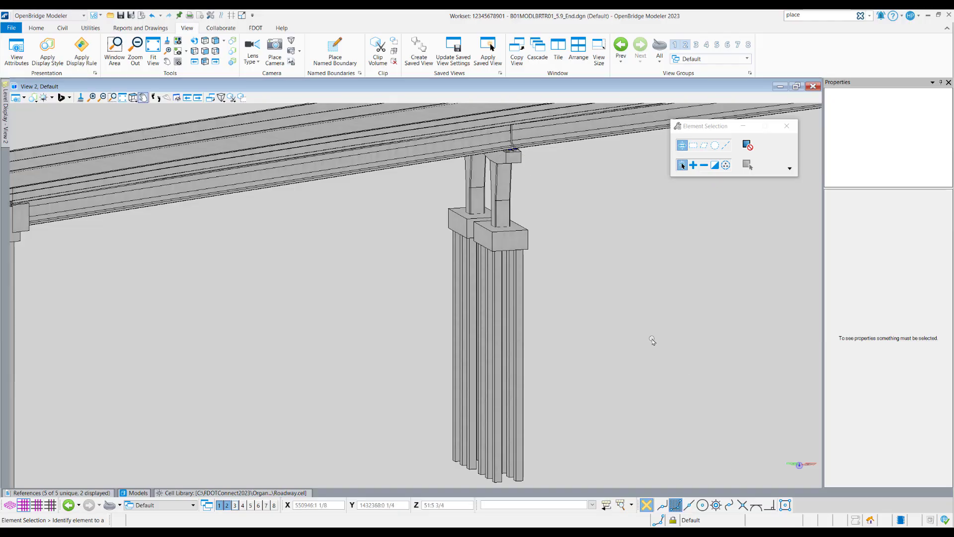
scroll(642, 350, "down", 2)
middle_click_drag(490, 194, 404, 201)
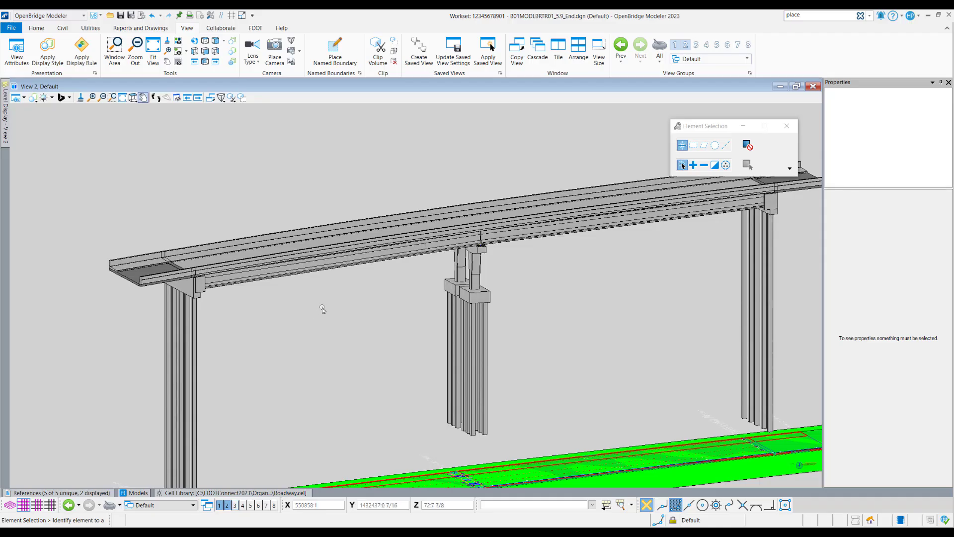
Open the Working Units category of the Design File Settings and try a 1/8 accuracy for the linear units.
key("space")
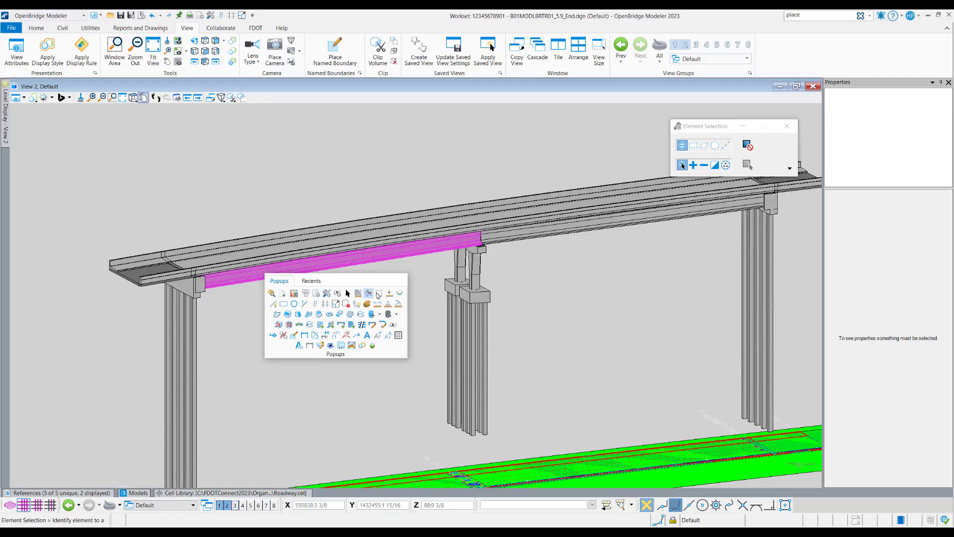
left_click(316, 294)
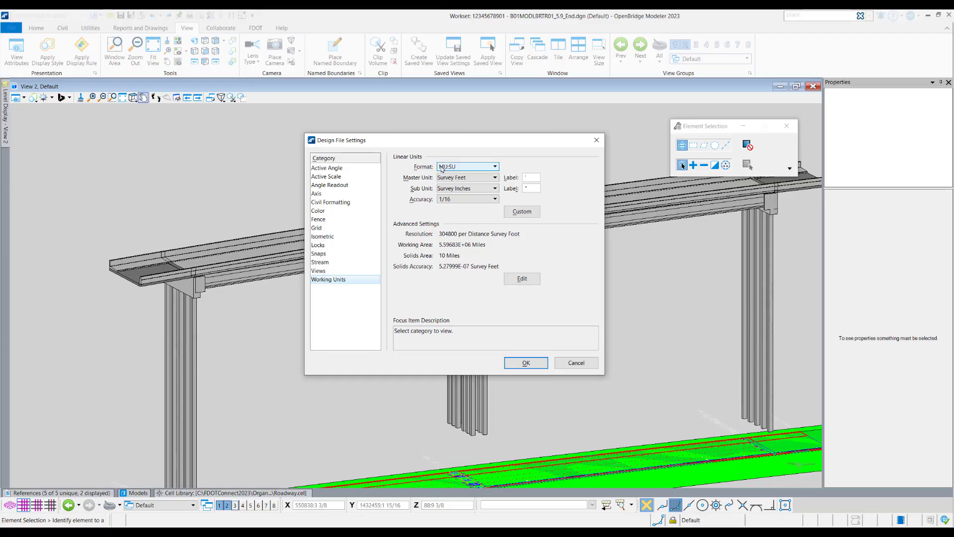
left_click(462, 199)
left_click(466, 194)
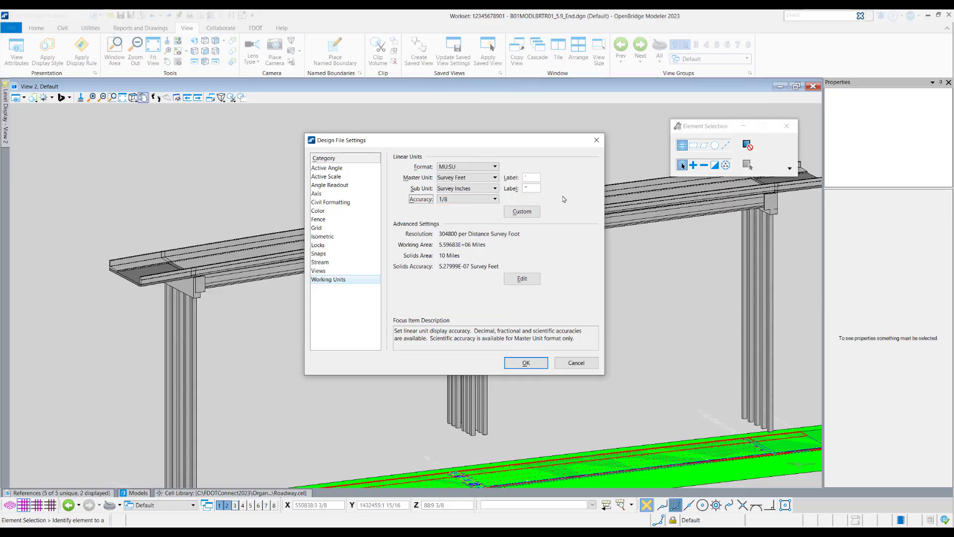
Try the master-unit-only MU format with 0.123 accuracy and close the Design File Settings without applying the changes.
left_click(495, 168)
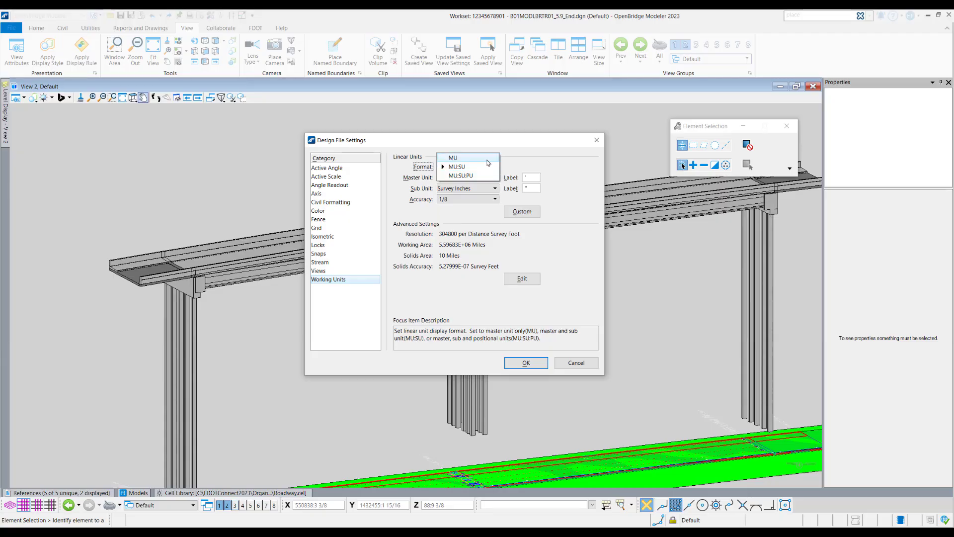
left_click(492, 168)
left_click(452, 200)
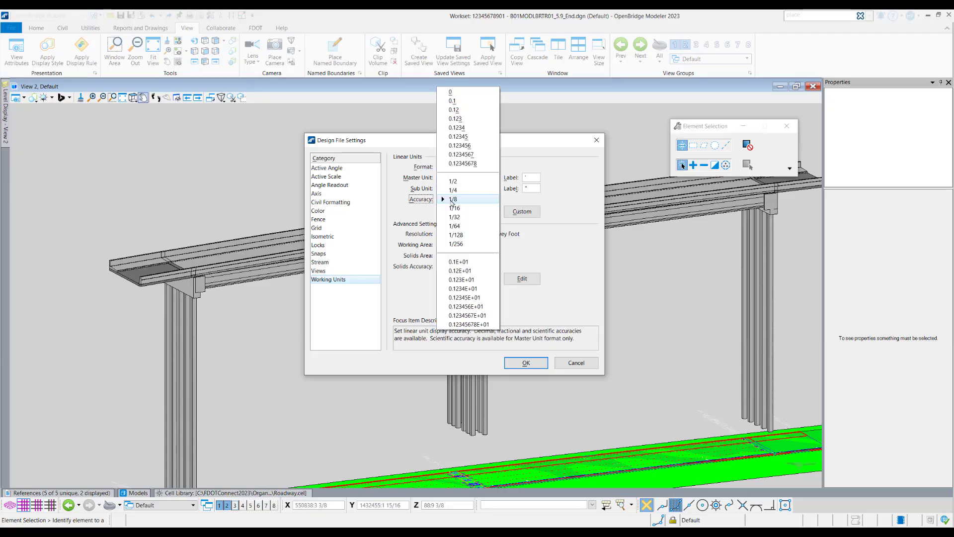
left_click(455, 119)
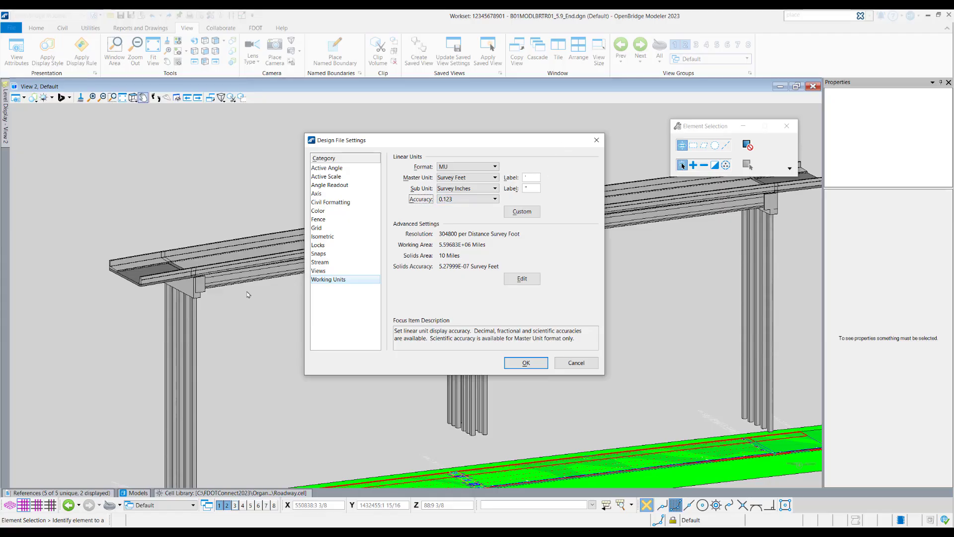
left_click(596, 142)
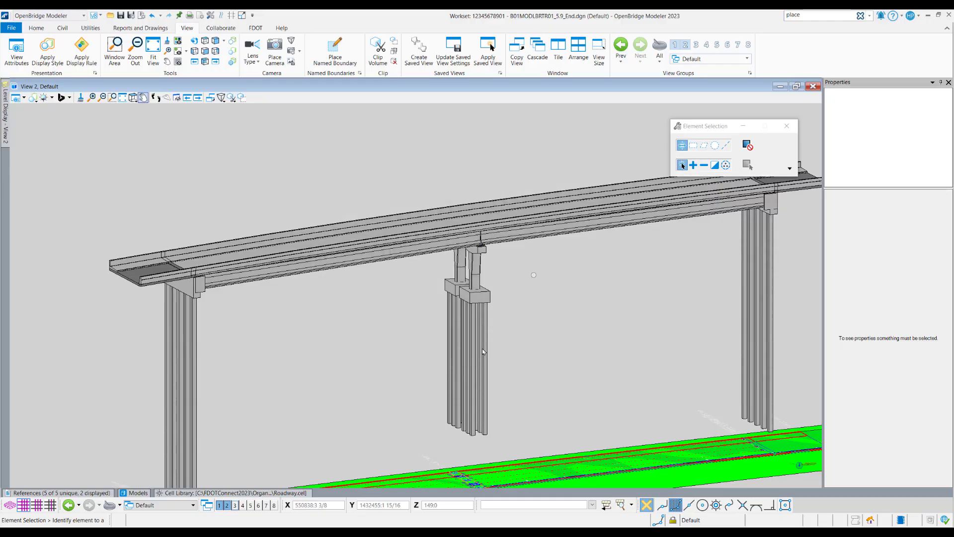
Save the current settings of the bridge design file.
scroll(373, 351, "down", 2)
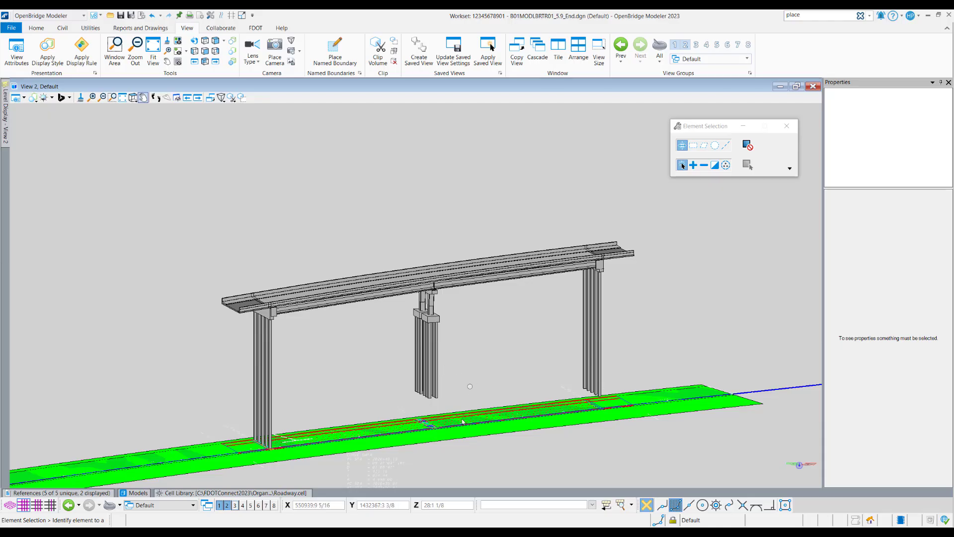
scroll(485, 400, "up", 3)
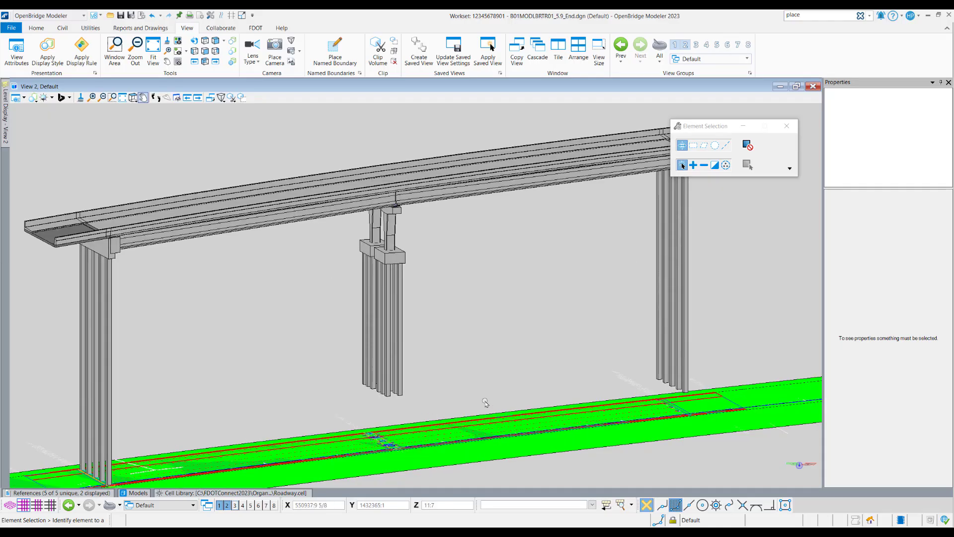
left_click(131, 15)
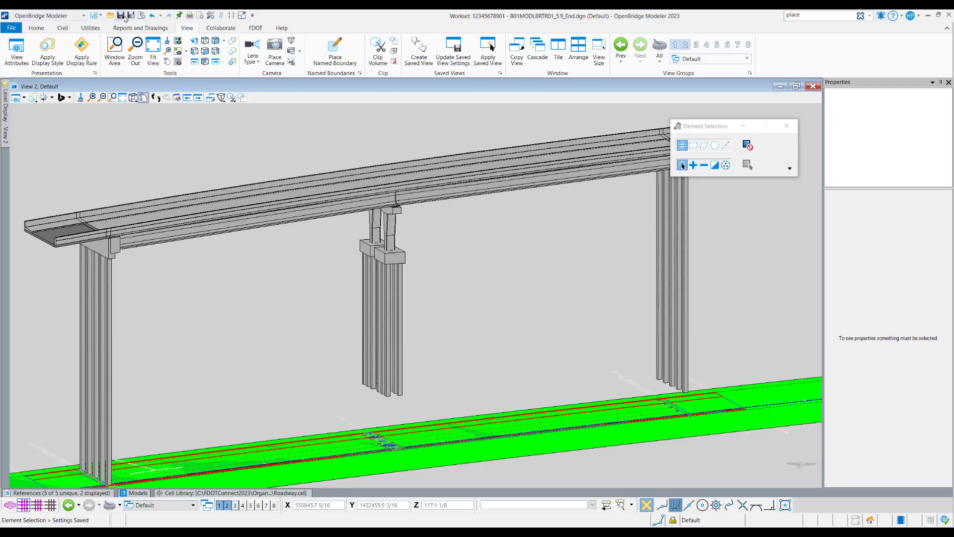
scroll(466, 300, "down", 2)
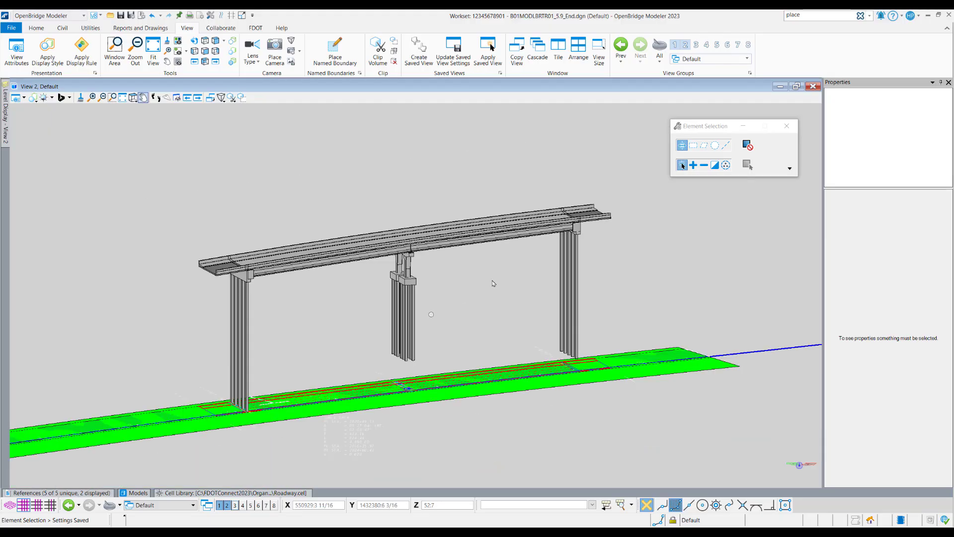